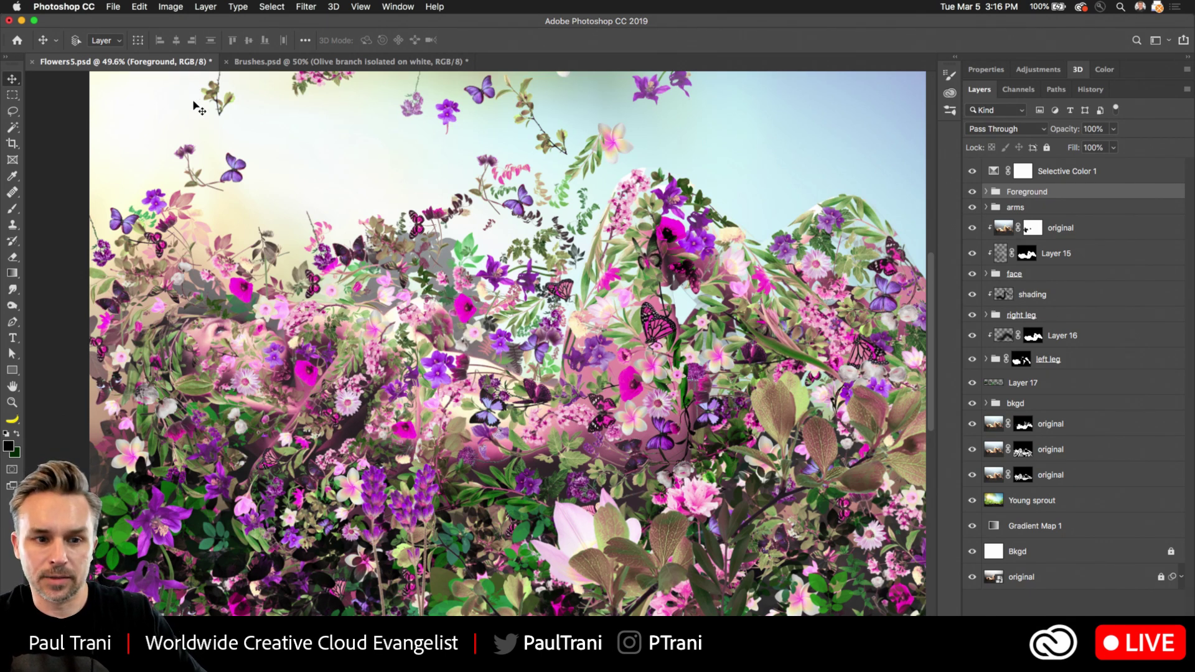
Examine the floral composite up close around the face and as a whole figure
click(1184, 59)
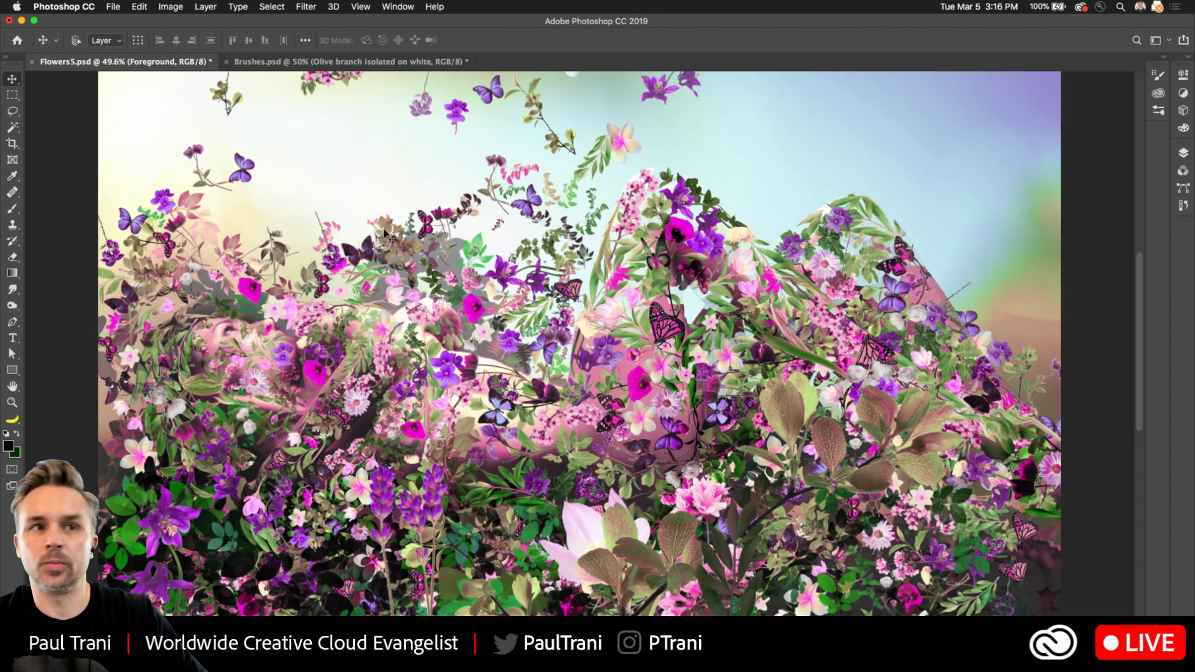
scroll(144, 308, up, 5)
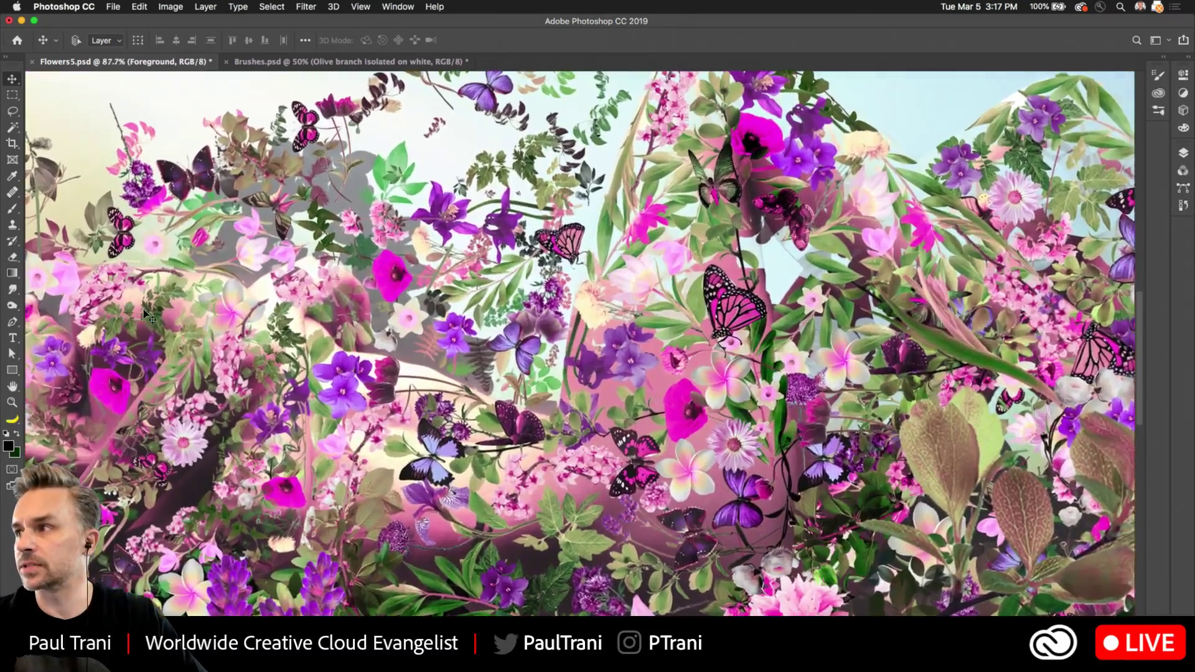
scroll(143, 309, up, 2)
drag(143, 309, 758, 273)
scroll(477, 309, up, 5)
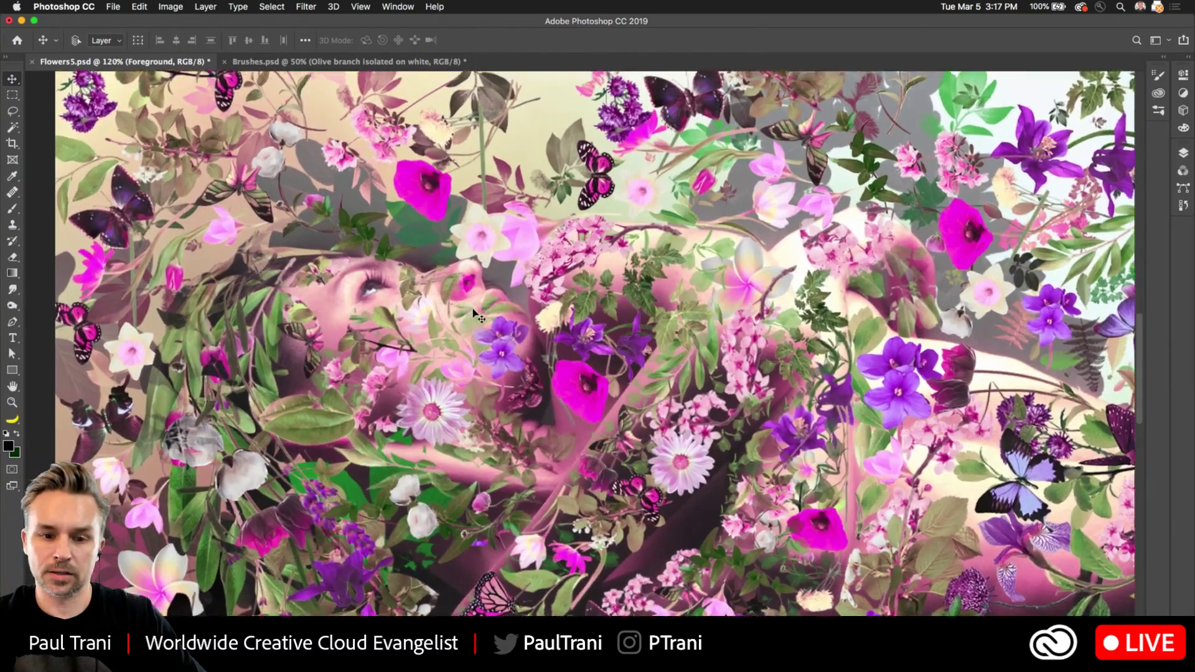
scroll(473, 308, up, 1)
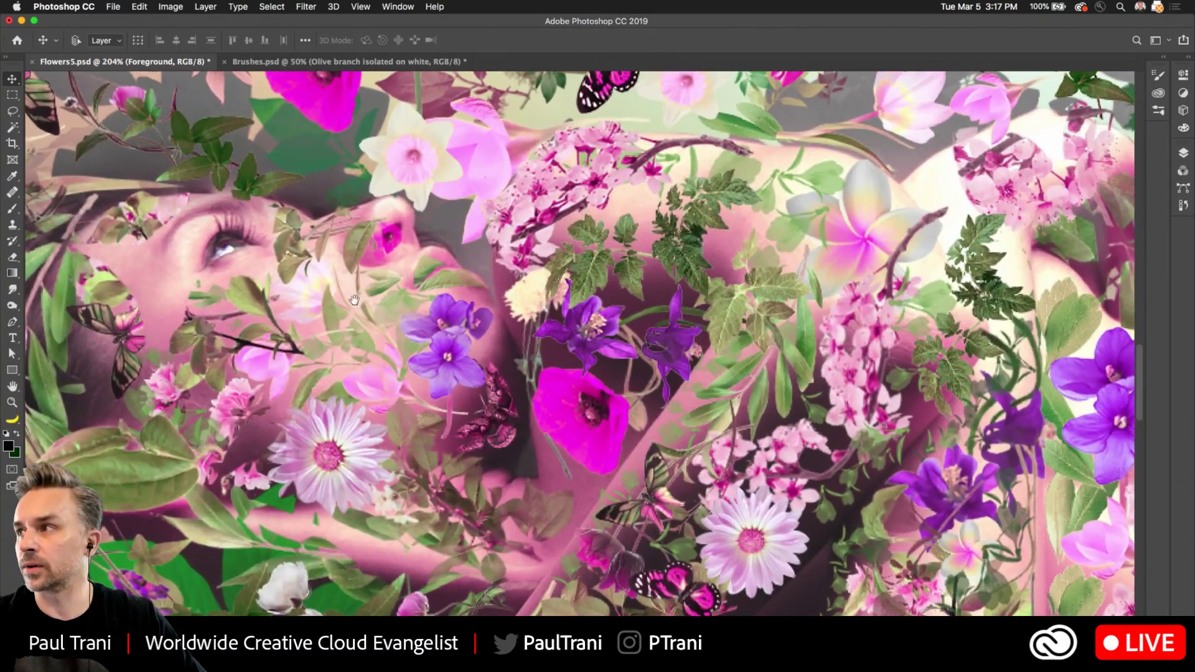
drag(349, 283, 394, 345)
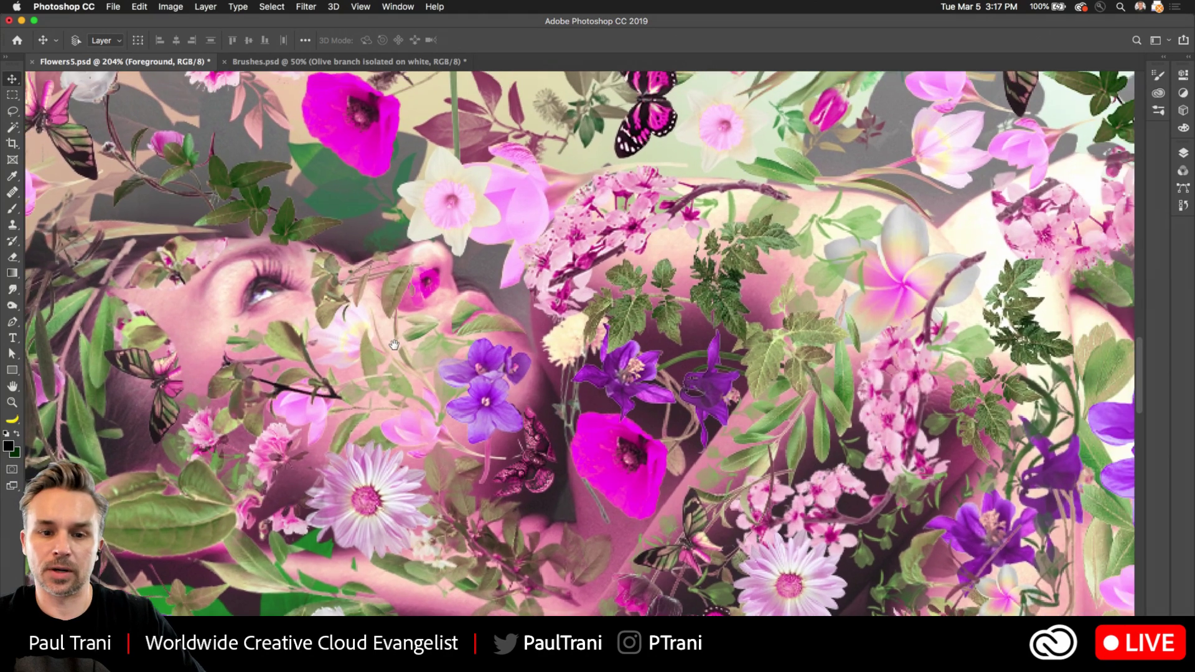
scroll(395, 349, down, 3)
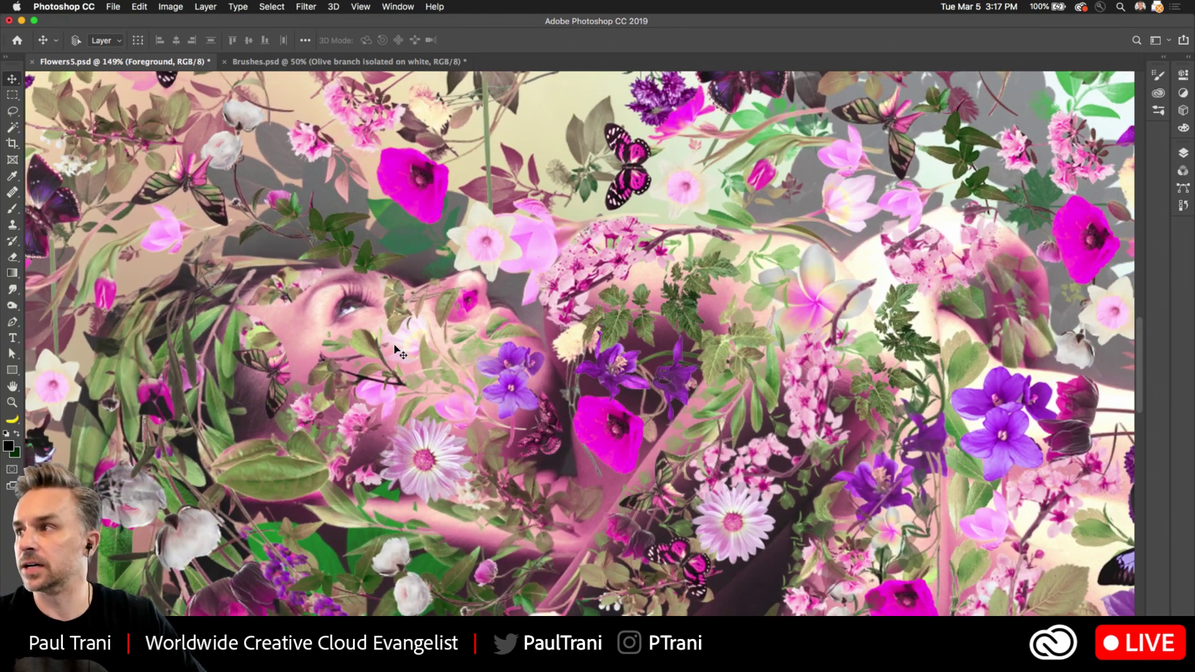
scroll(395, 350, down, 2)
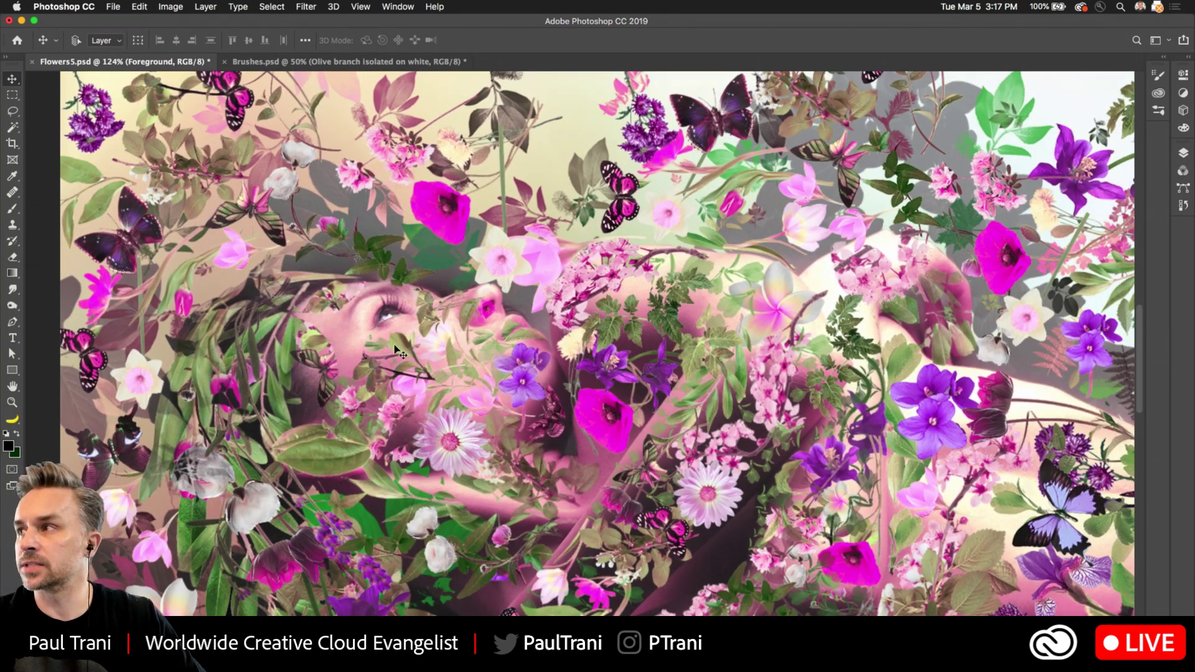
scroll(395, 350, down, 3)
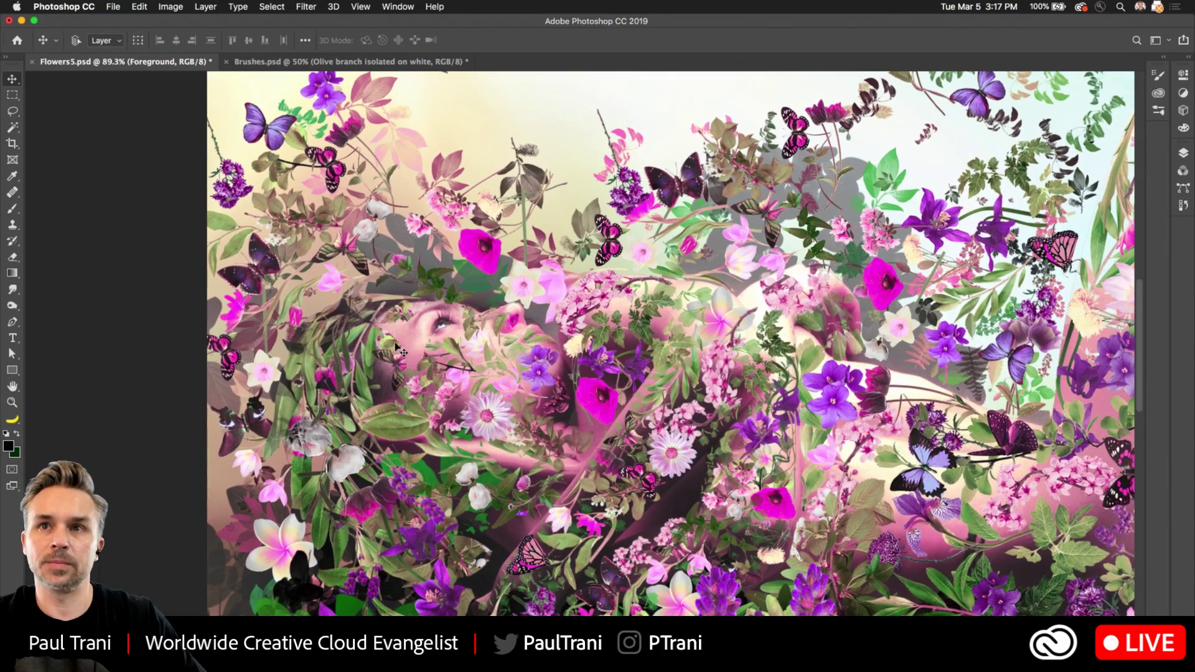
drag(484, 282, 296, 286)
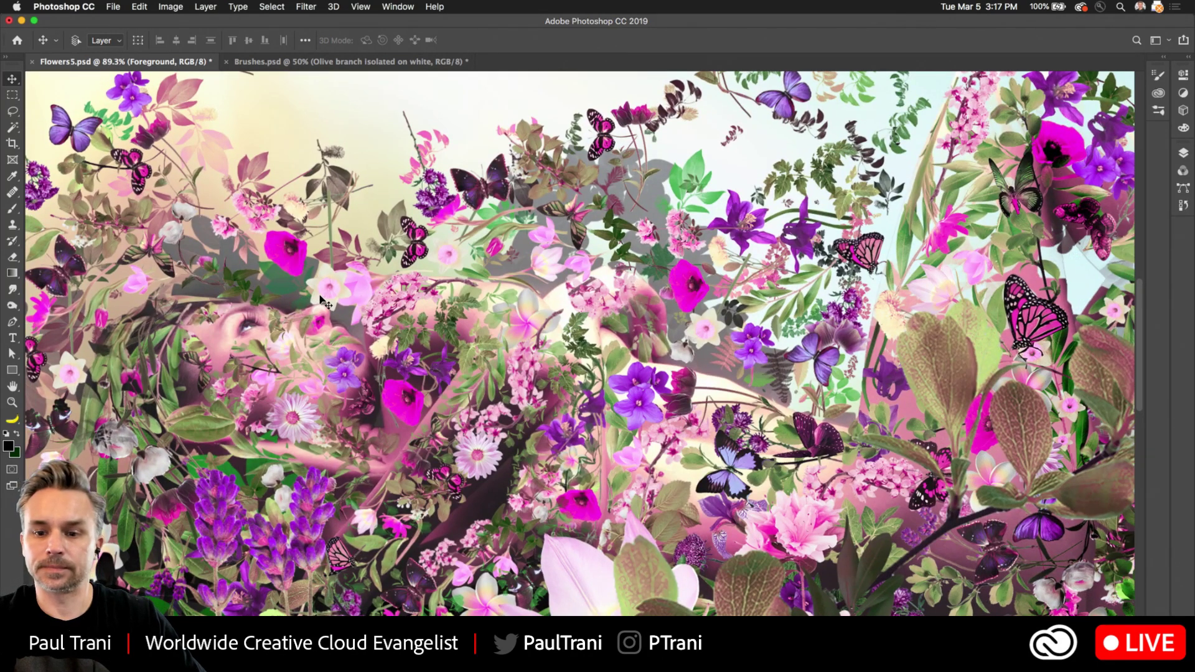
scroll(321, 301, down, 2)
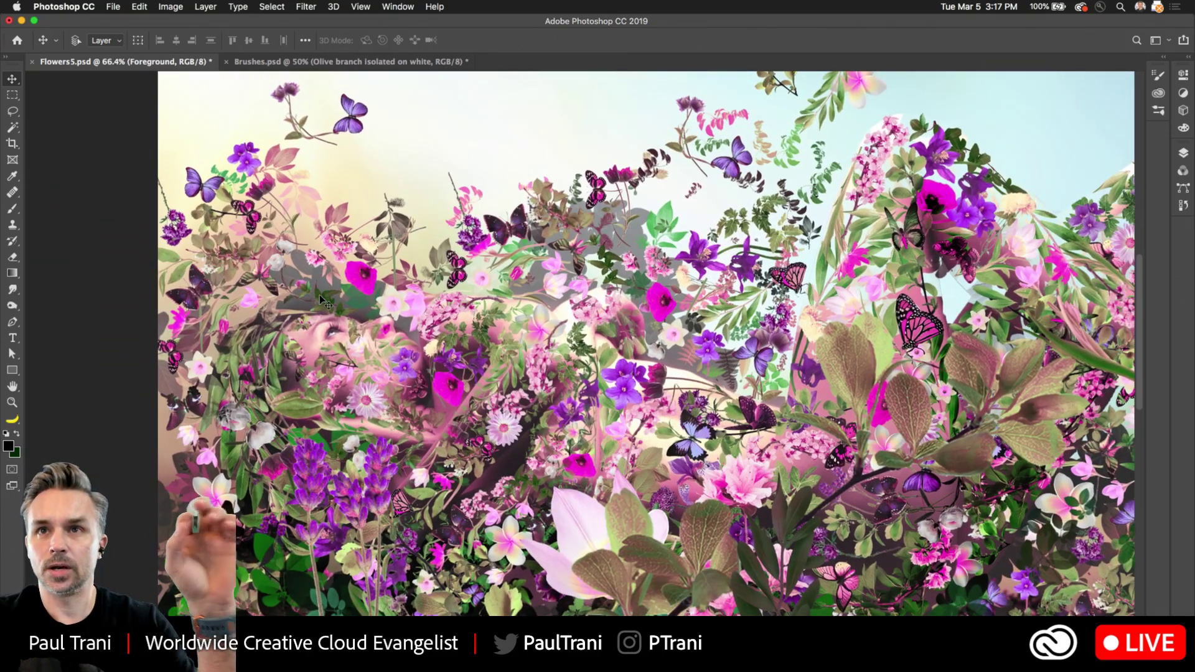
scroll(339, 294, down, 1)
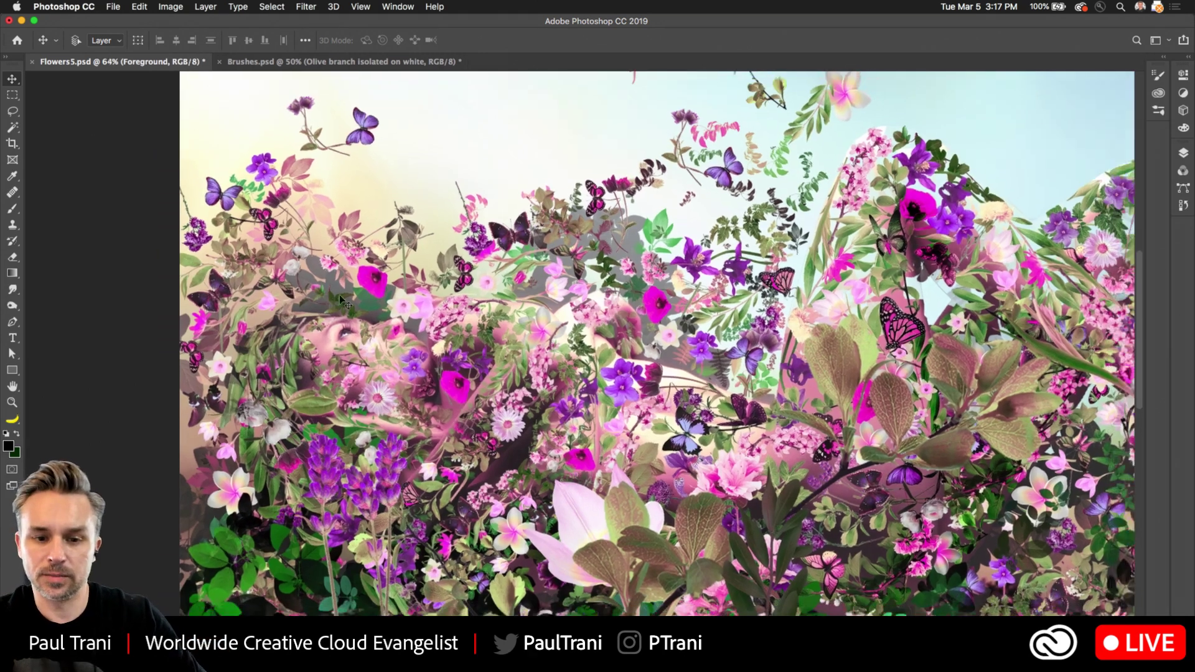
scroll(338, 294, down, 1)
drag(424, 287, 290, 279)
scroll(290, 278, up, 3)
scroll(290, 279, down, 5)
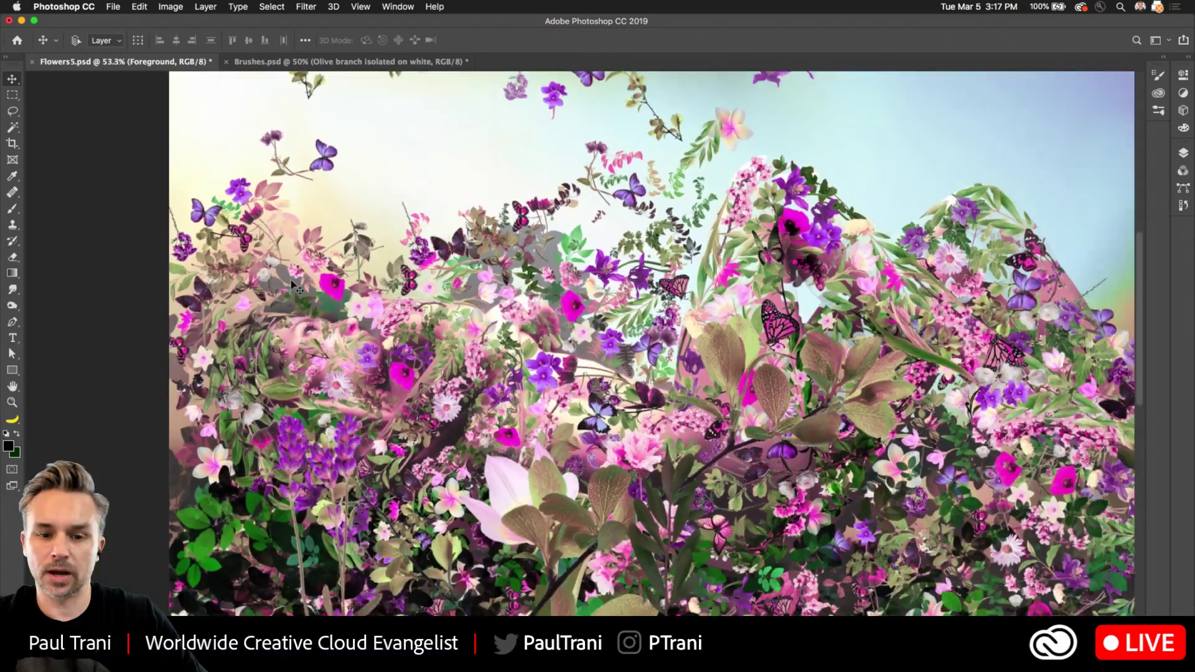
scroll(290, 279, down, 2)
drag(200, 262, 230, 266)
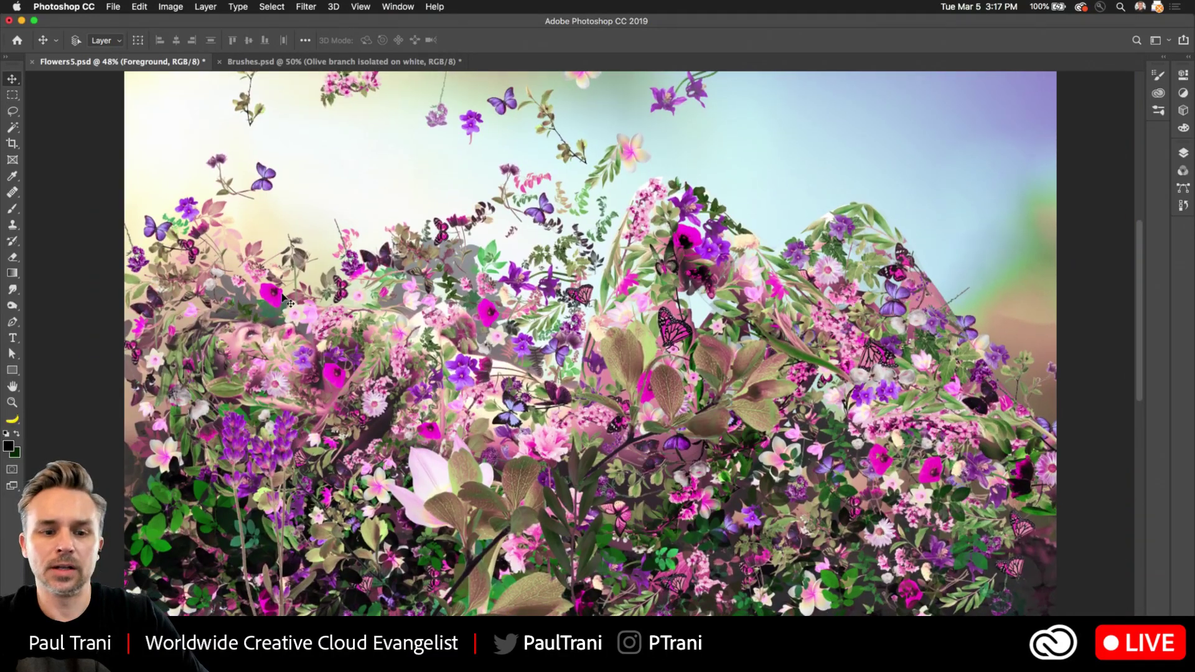
Hide every layer and group except the face group, the white Bkgd layer and the bottom original photo
click(1189, 58)
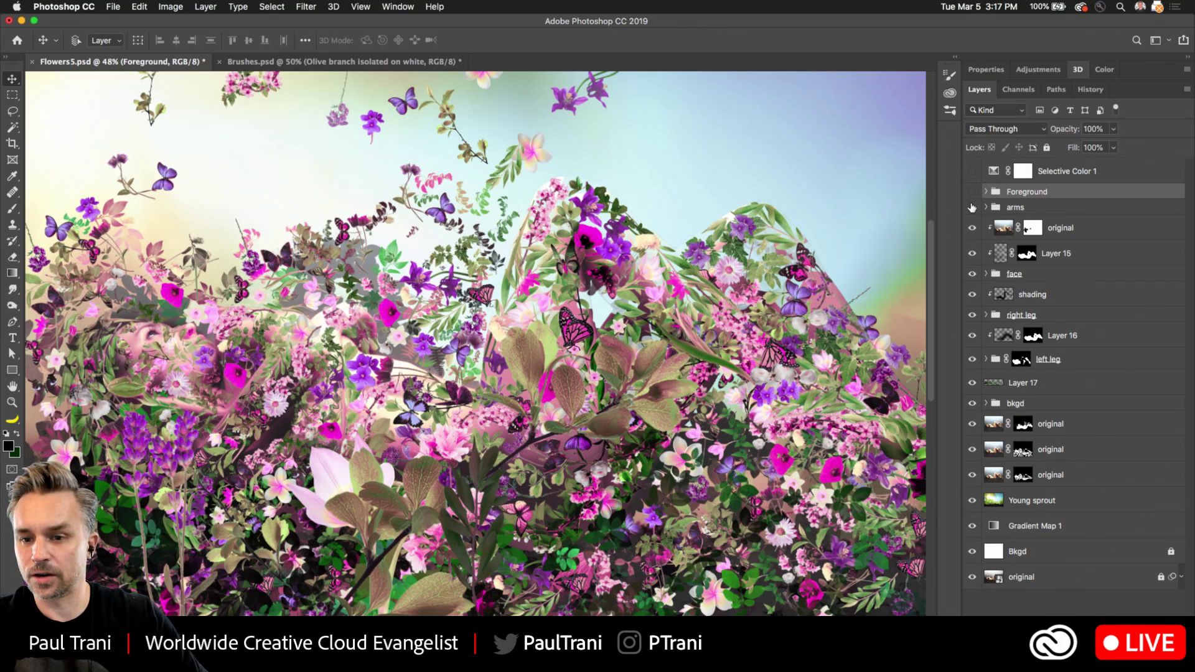
drag(972, 295, 968, 530)
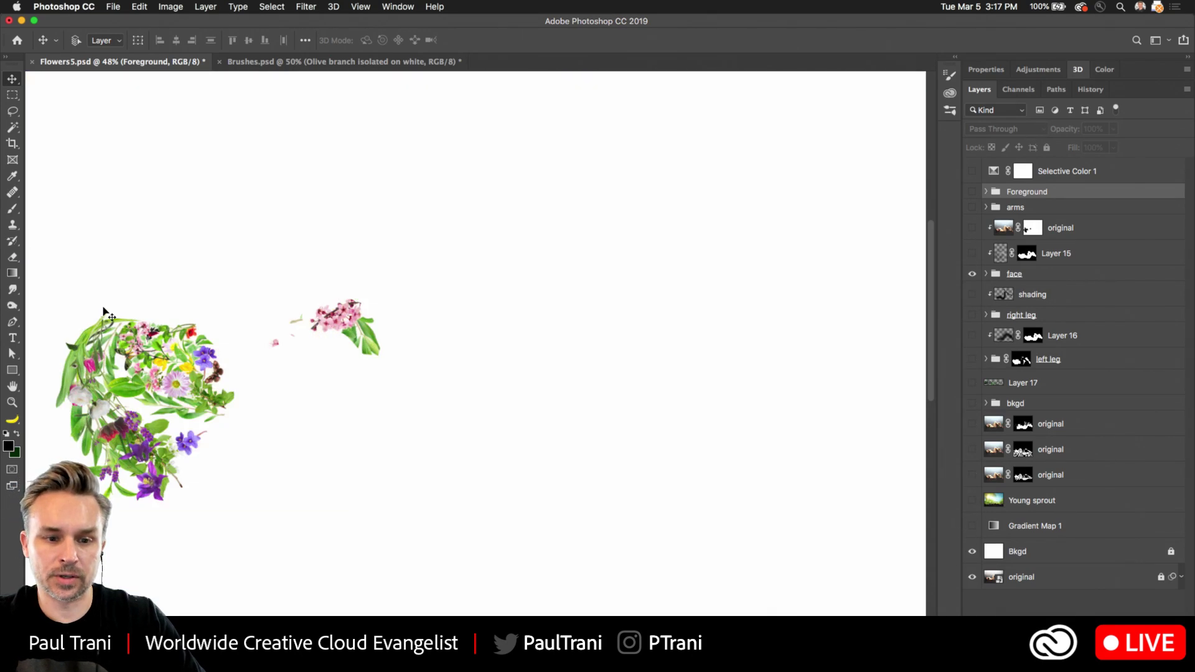
drag(107, 288, 382, 186)
scroll(410, 229, up, 2)
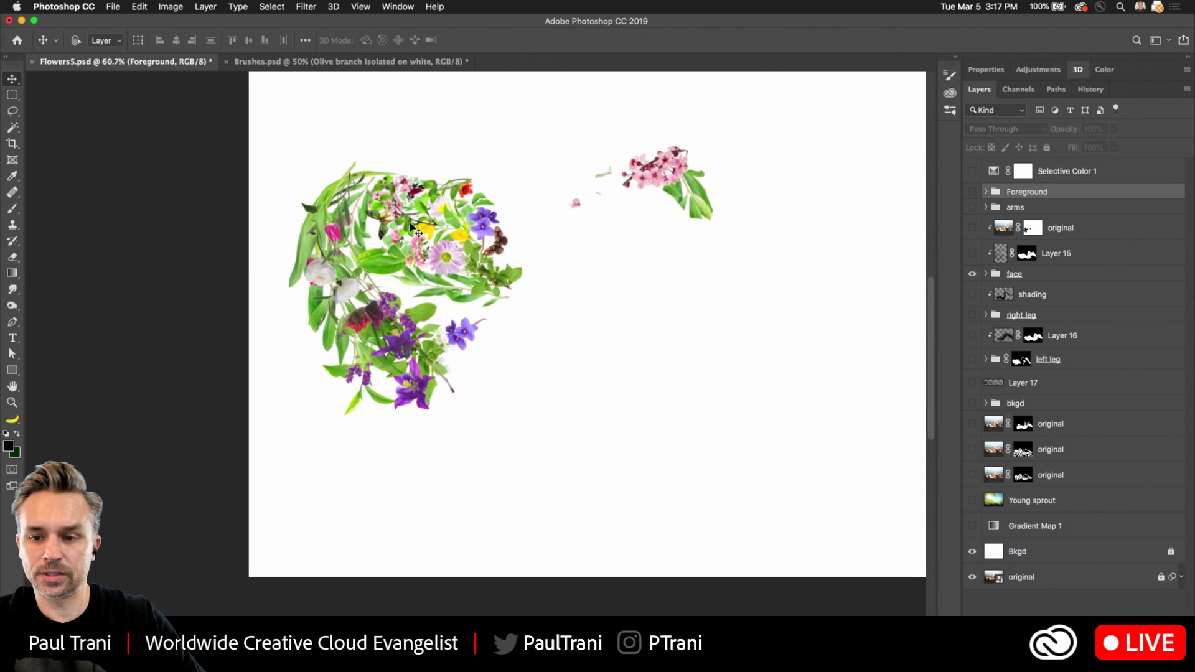
scroll(410, 229, up, 3)
Display the Nature library's assets and try moving the flower tulip layer of the face group slightly downward
click(985, 274)
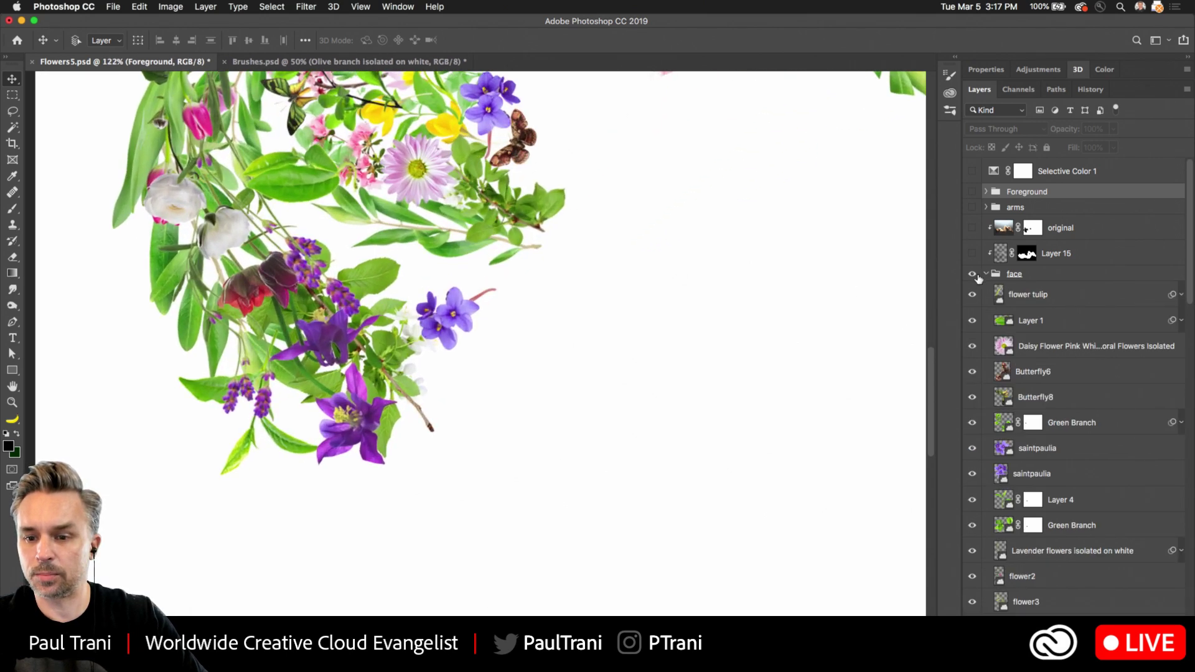
click(1031, 297)
click(955, 57)
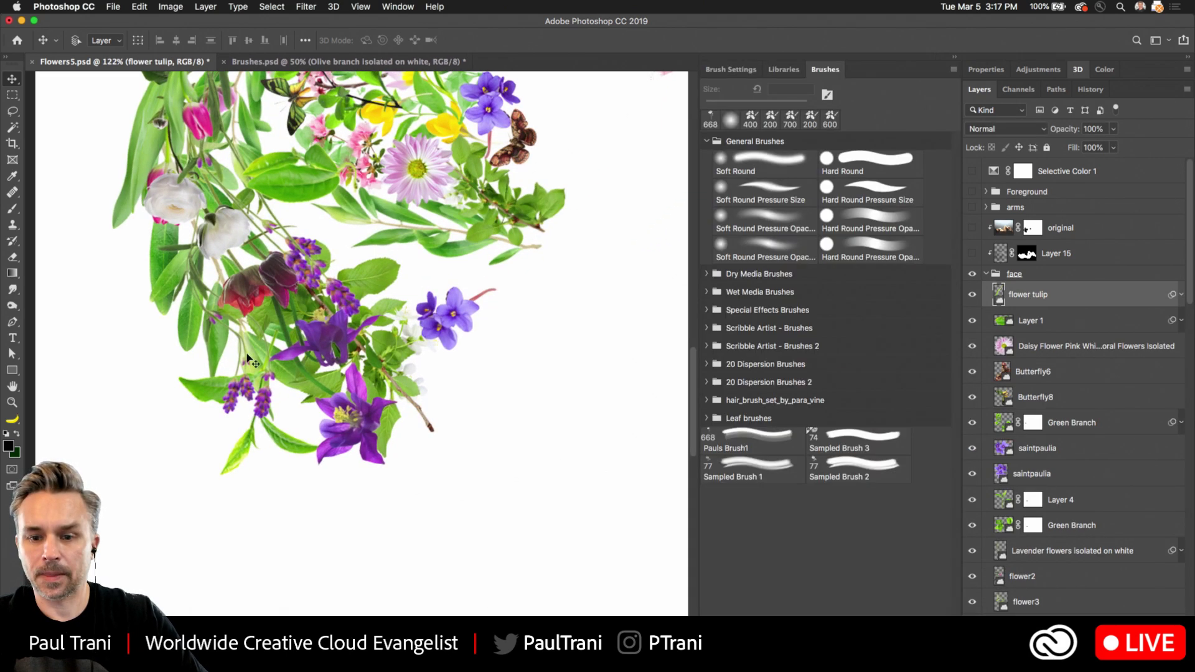
click(774, 71)
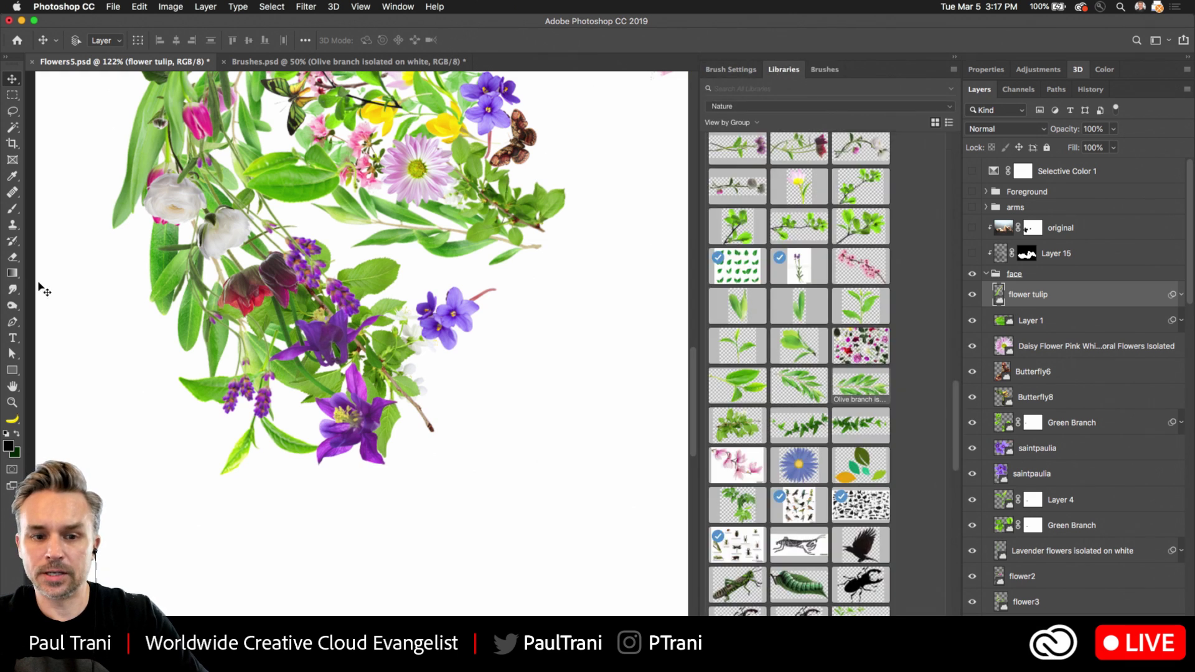
drag(340, 128, 346, 198)
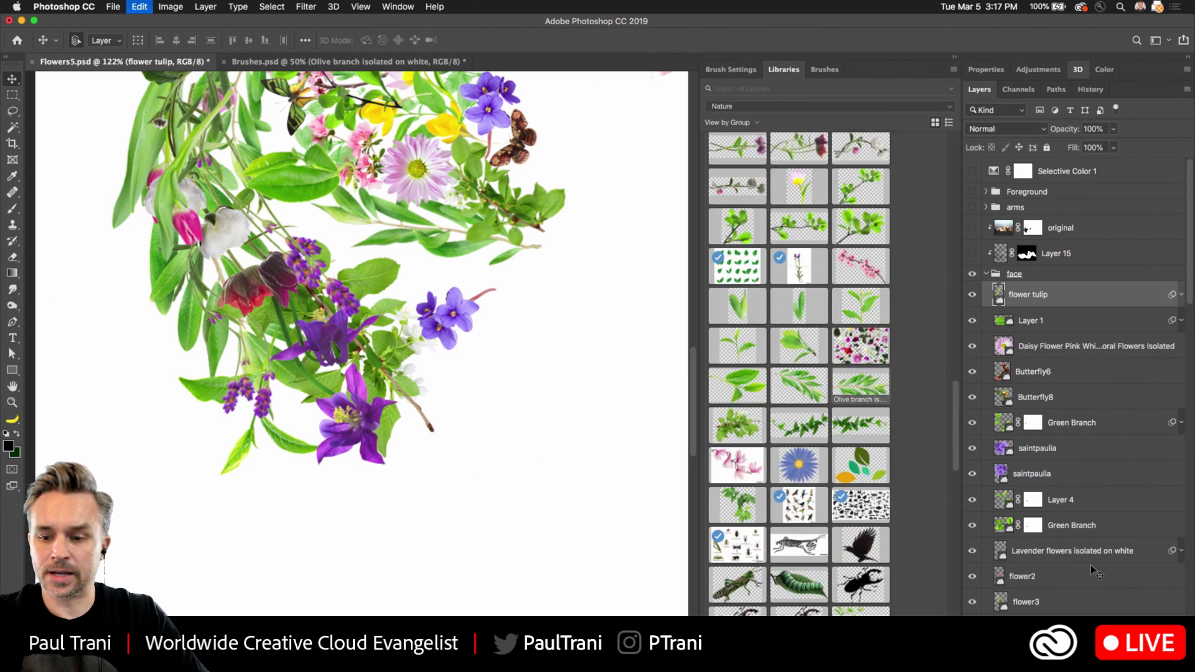
Hide the white Bkgd layer so the original photo shows behind the face flowers
scroll(1057, 517, down, 10)
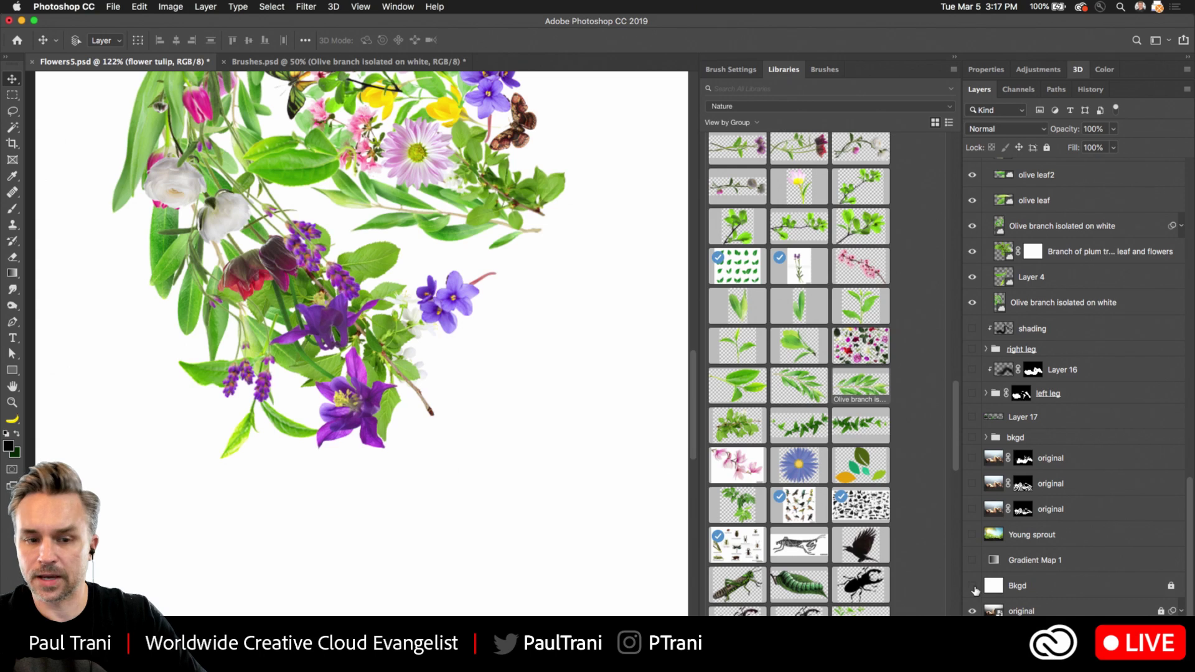
click(974, 590)
drag(260, 148, 211, 309)
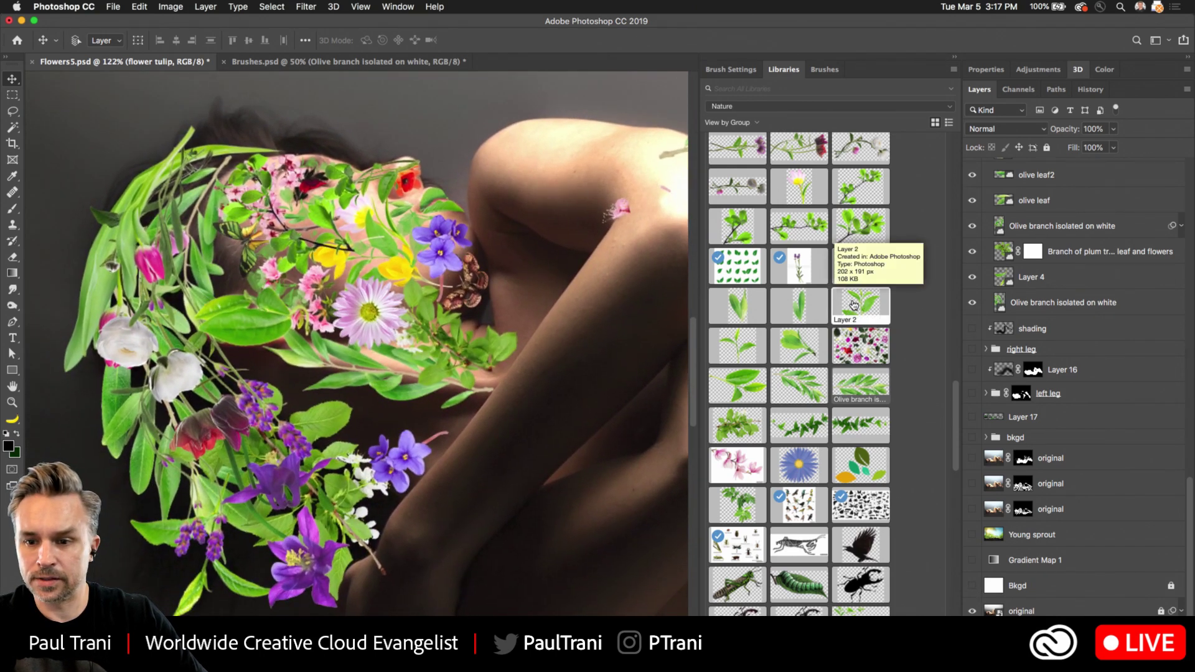
Place olive leaf2 from the library above the Olive branch layer, scaled to 49.74% and rotated -78.04°, just above the lower violet flowers
click(1060, 227)
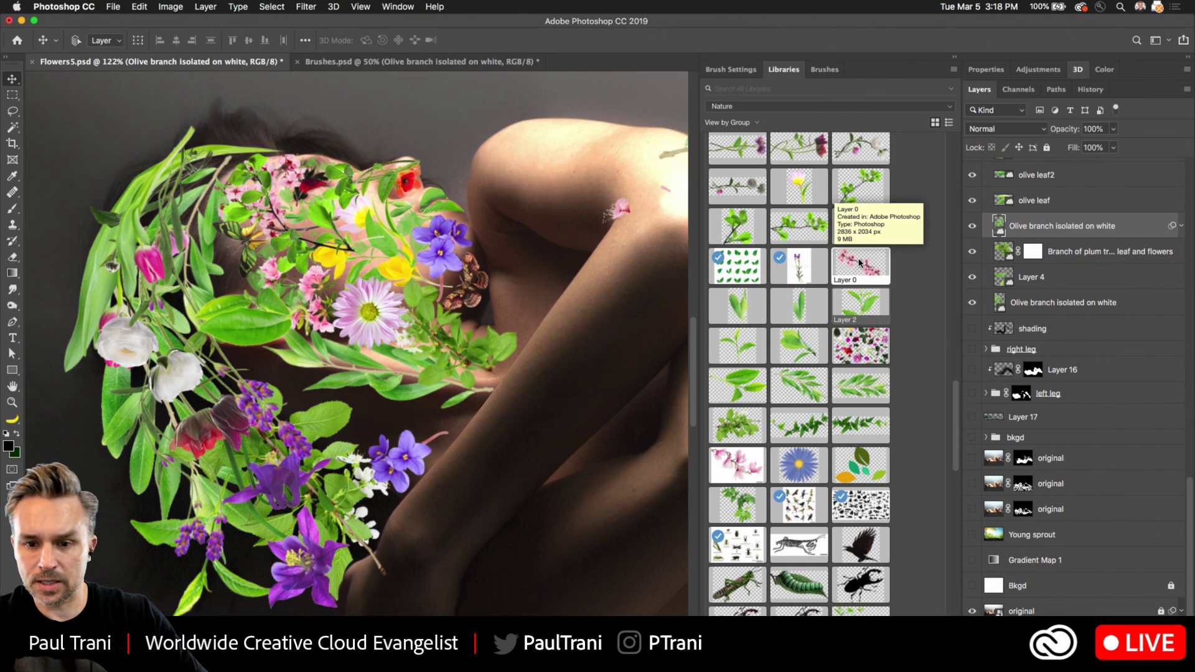
drag(798, 303, 446, 441)
drag(417, 363, 389, 498)
drag(459, 489, 373, 416)
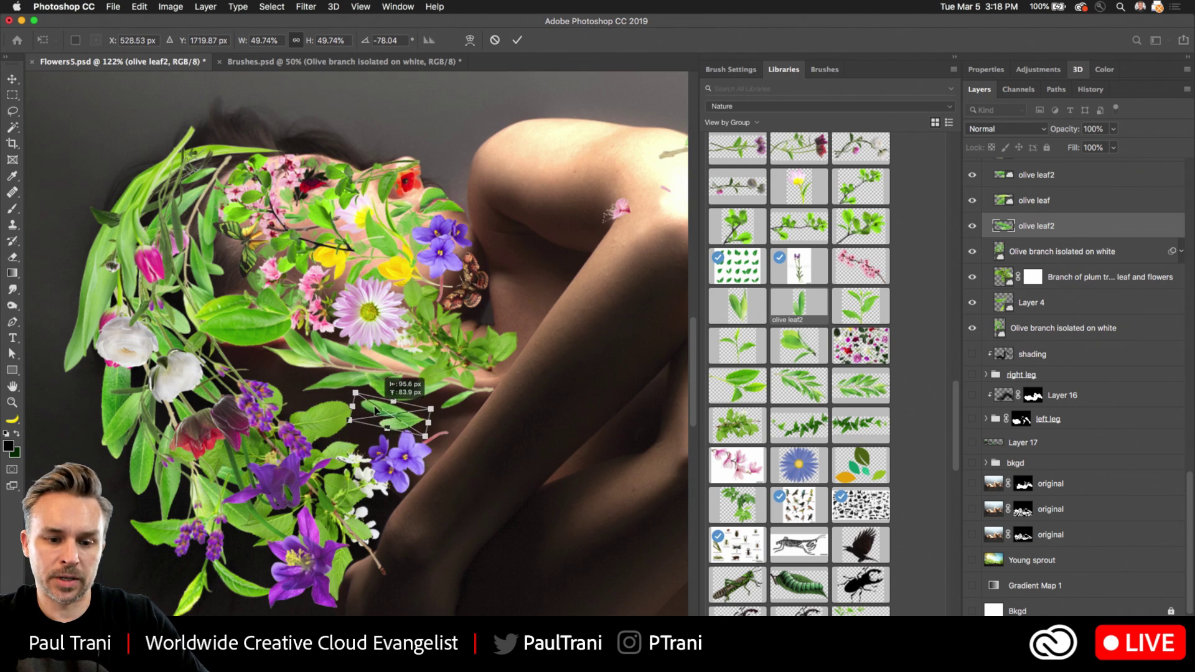
key(Return)
Place the pink cherry blossom branch, Layer 0, from the library and scale it down to 22.66%
key(super+equal)
key(super+equal)
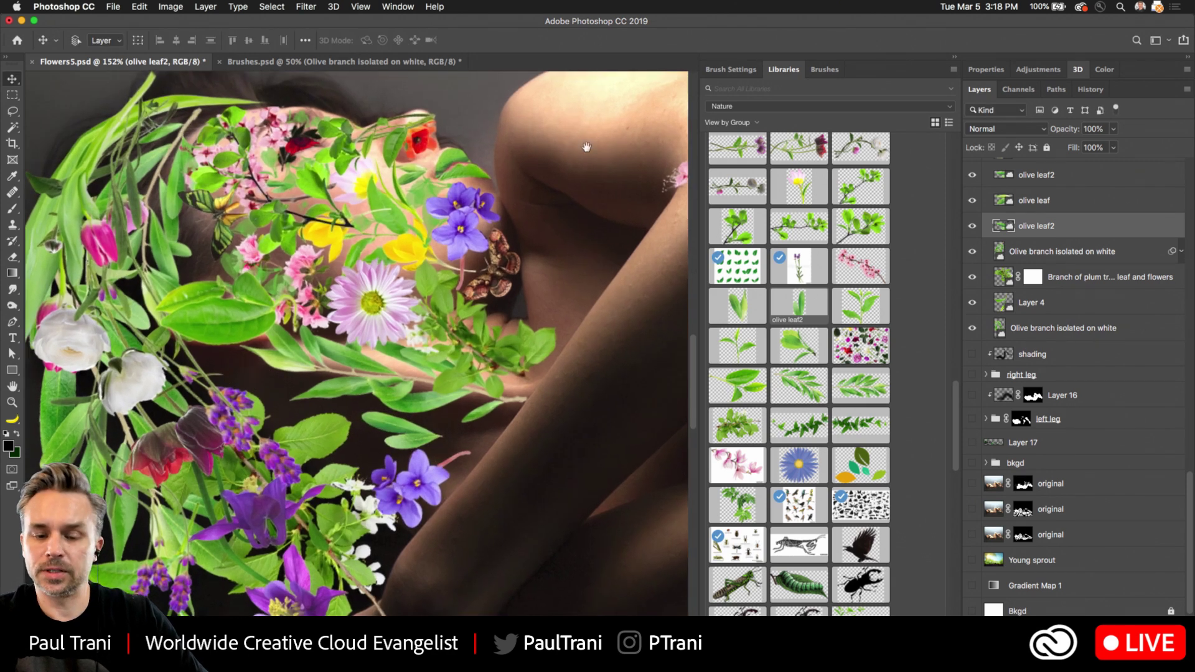
scroll(357, 344, right, 5)
drag(885, 265, 496, 224)
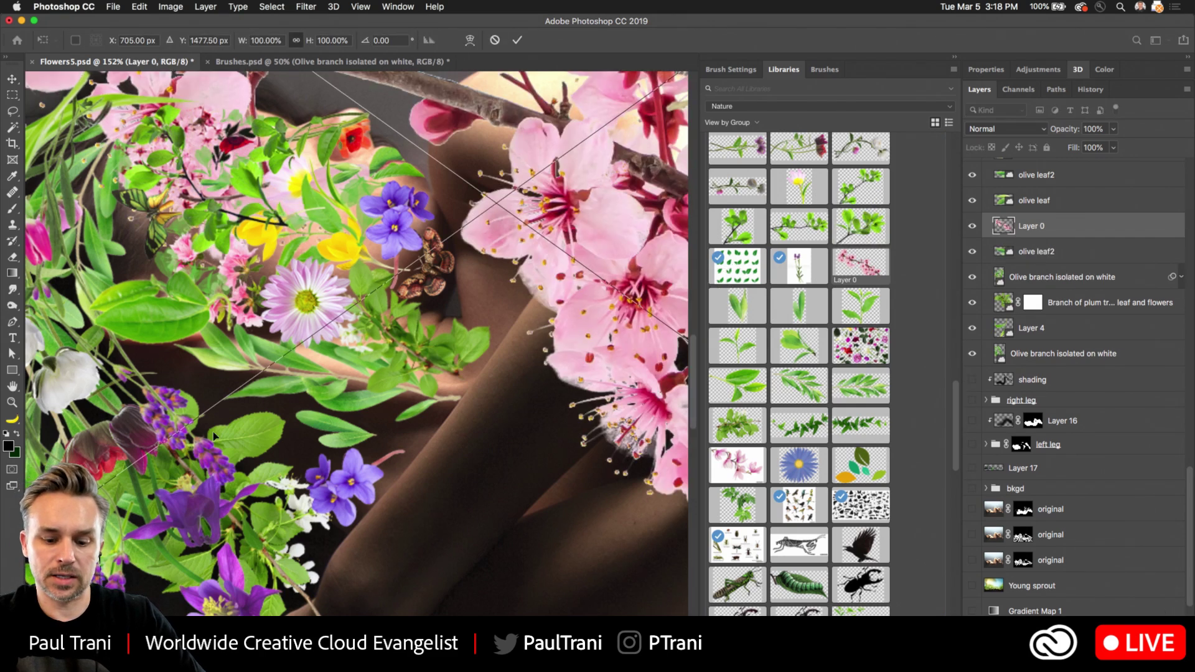
key(super+minus)
key(super+minus)
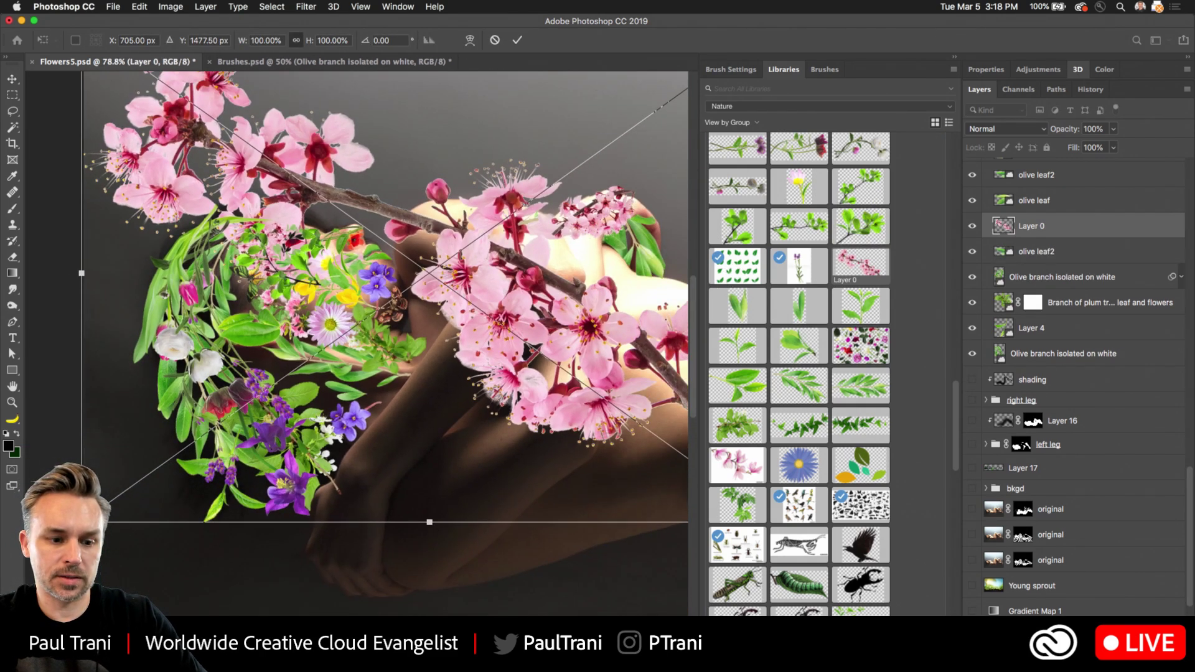
drag(81, 522, 466, 245)
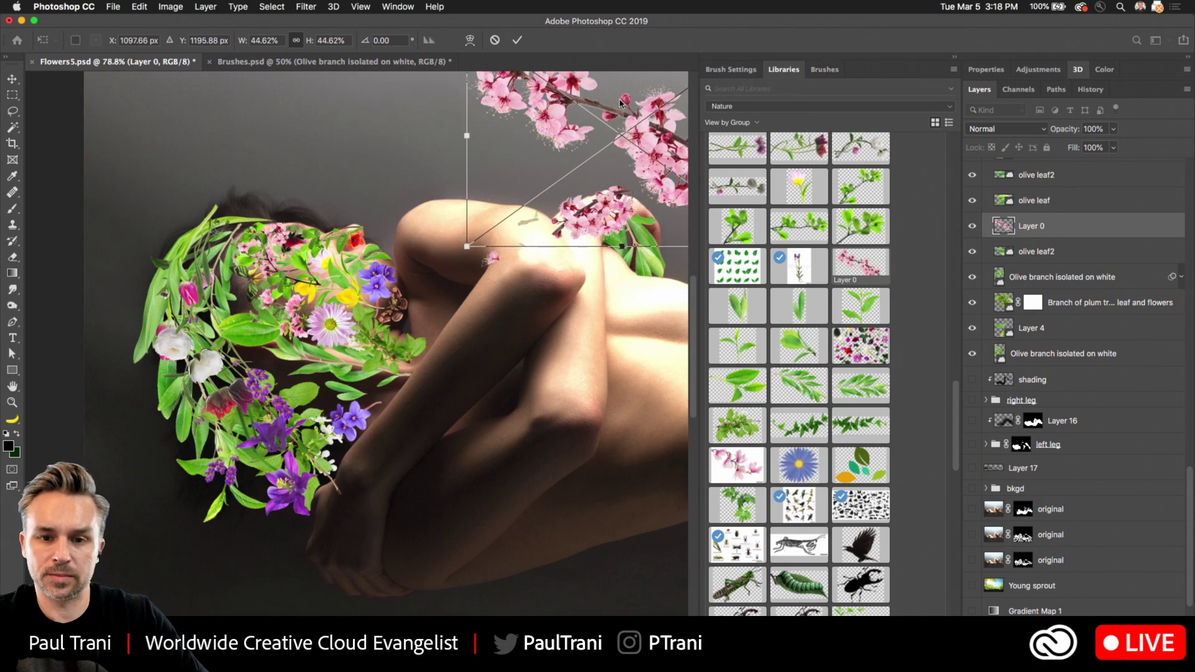
drag(553, 137, 304, 286)
drag(219, 181, 371, 290)
Position the blossom branch across the shoulder and elbow, rotating it slightly counterclockwise to follow the arm
scroll(464, 144, up, 5)
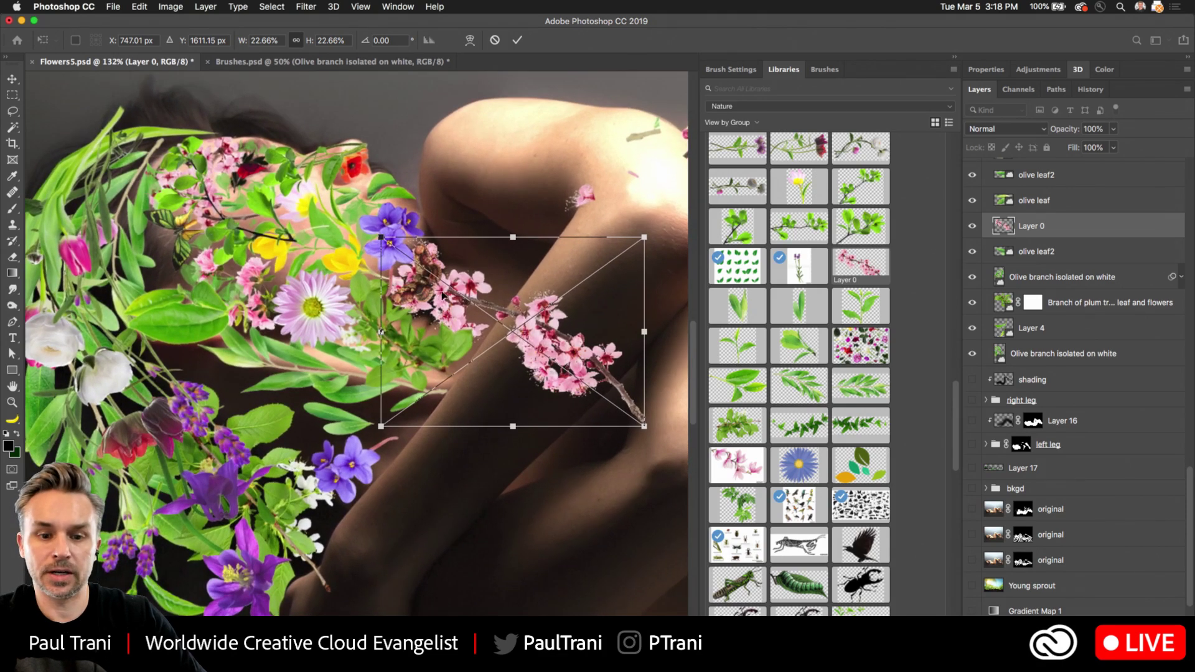
drag(464, 275, 512, 144)
drag(392, 137, 287, 186)
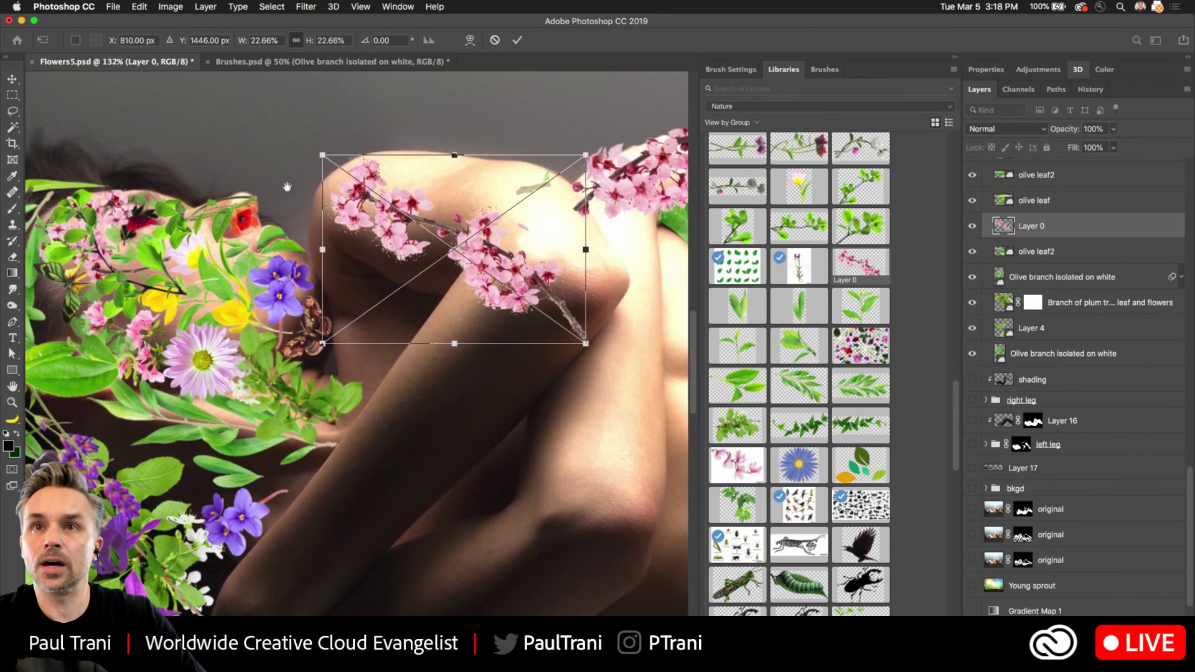
drag(300, 144, 290, 165)
key(Return)
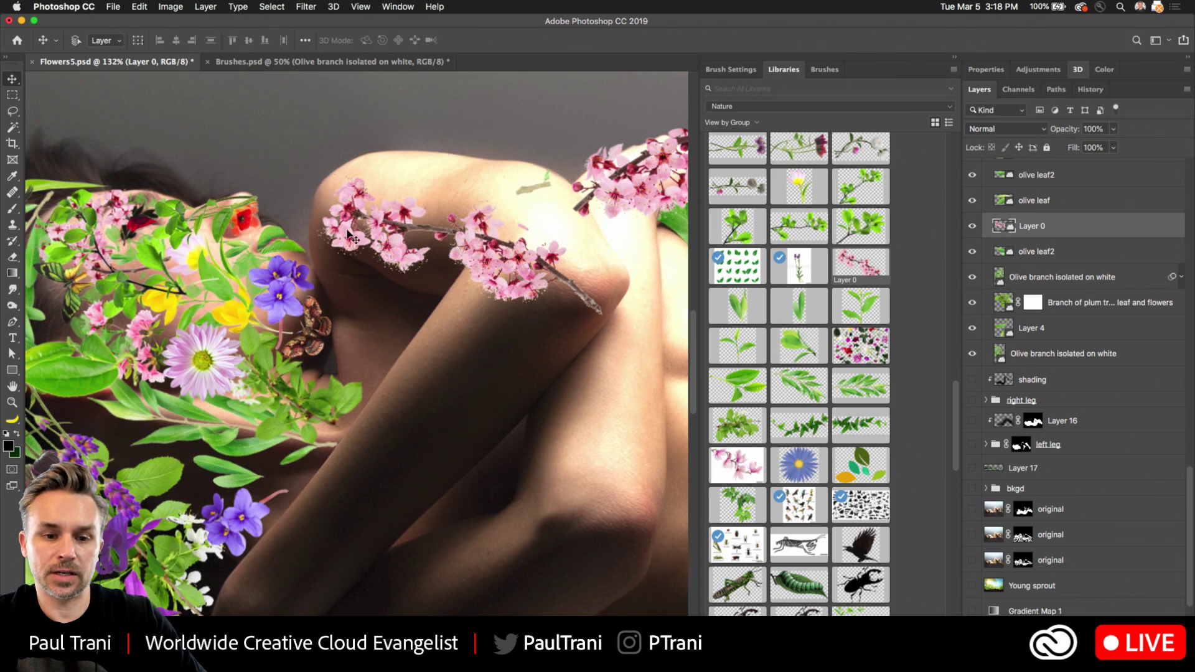
drag(361, 293, 439, 204)
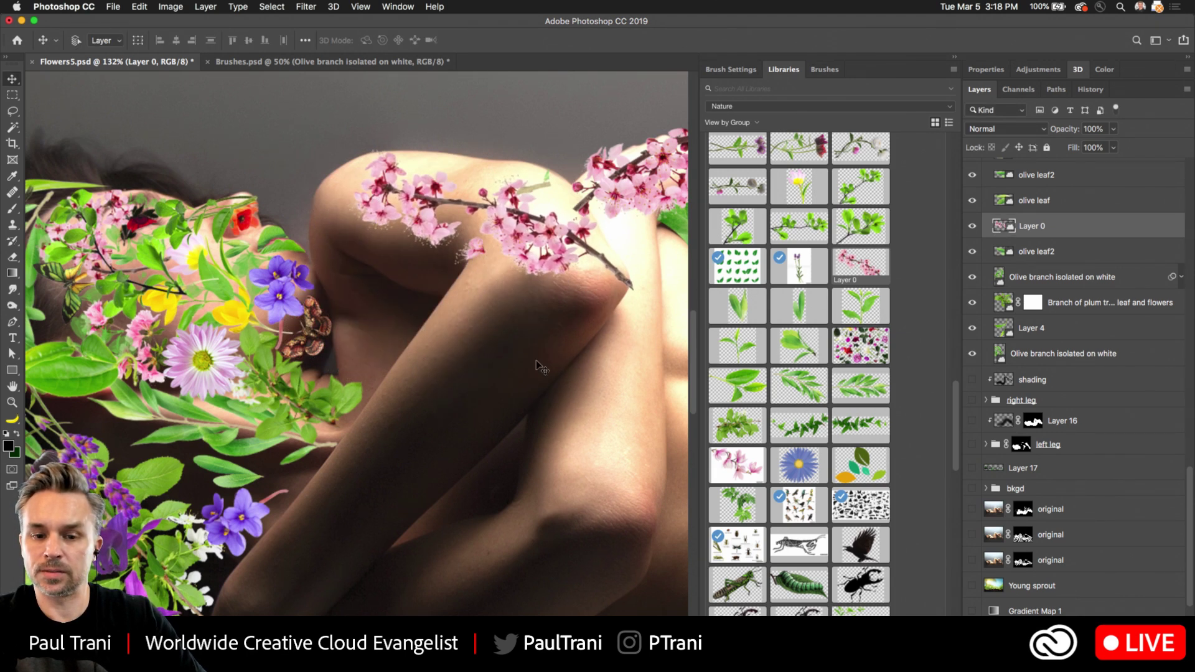
Bend the cherry blossom branch on Layer 0 around the elbow with Puppet Warp, curving its stem down along the forearm
click(139, 6)
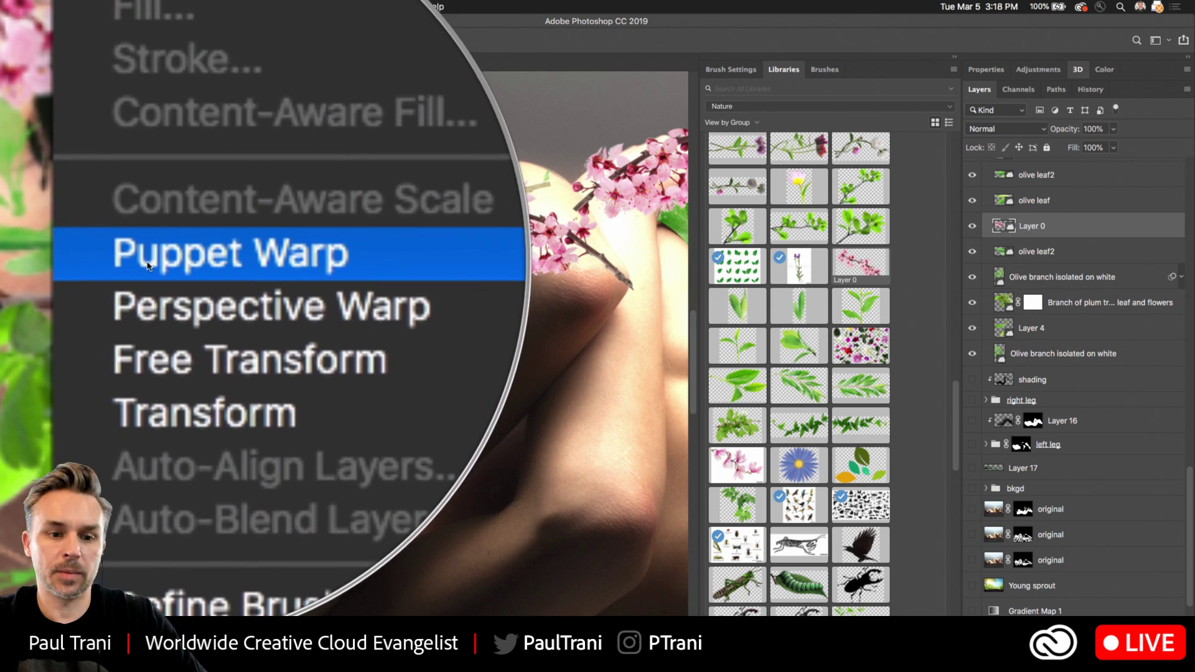
click(148, 260)
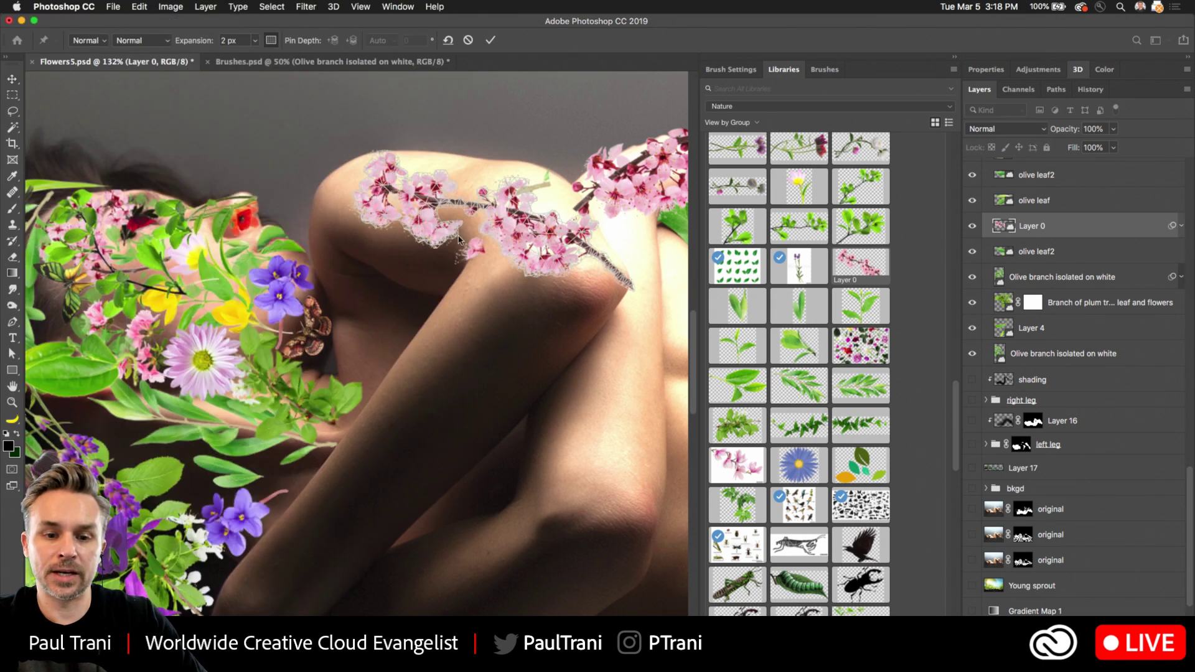
click(563, 239)
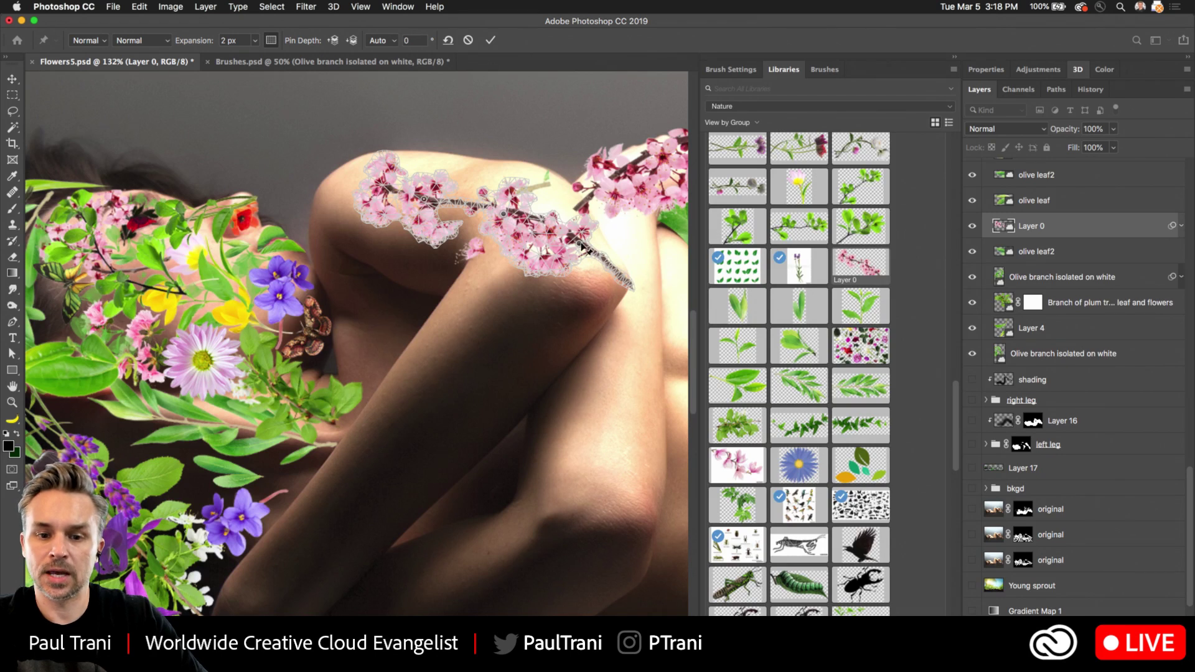
drag(582, 246, 510, 300)
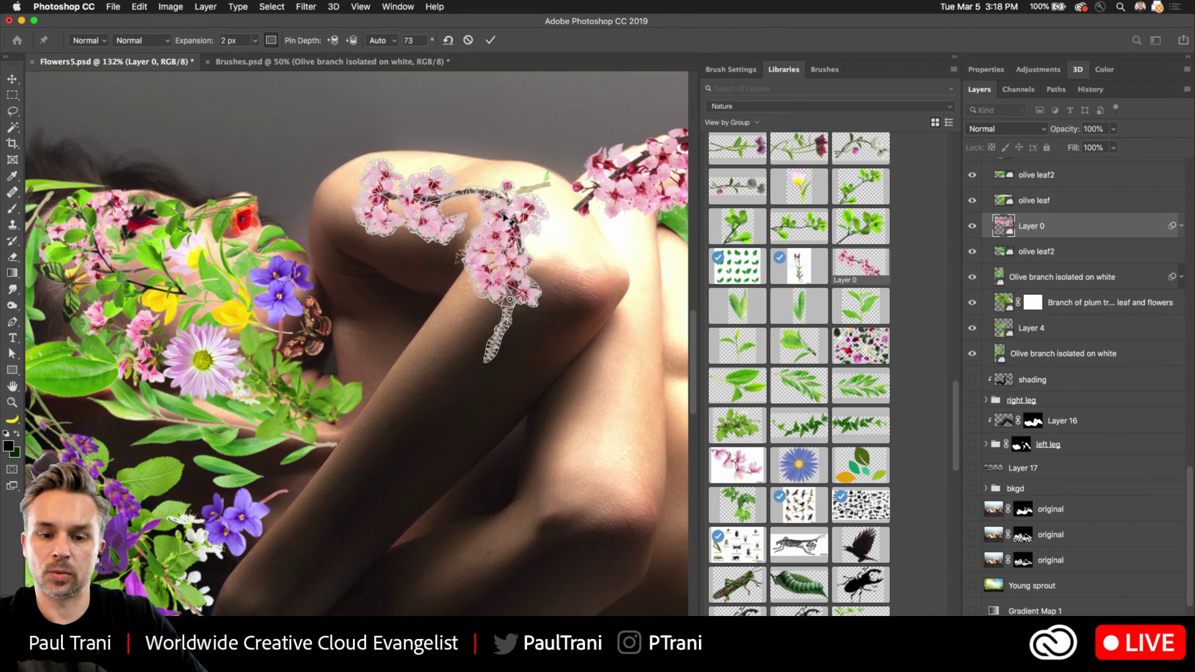
drag(505, 217, 534, 231)
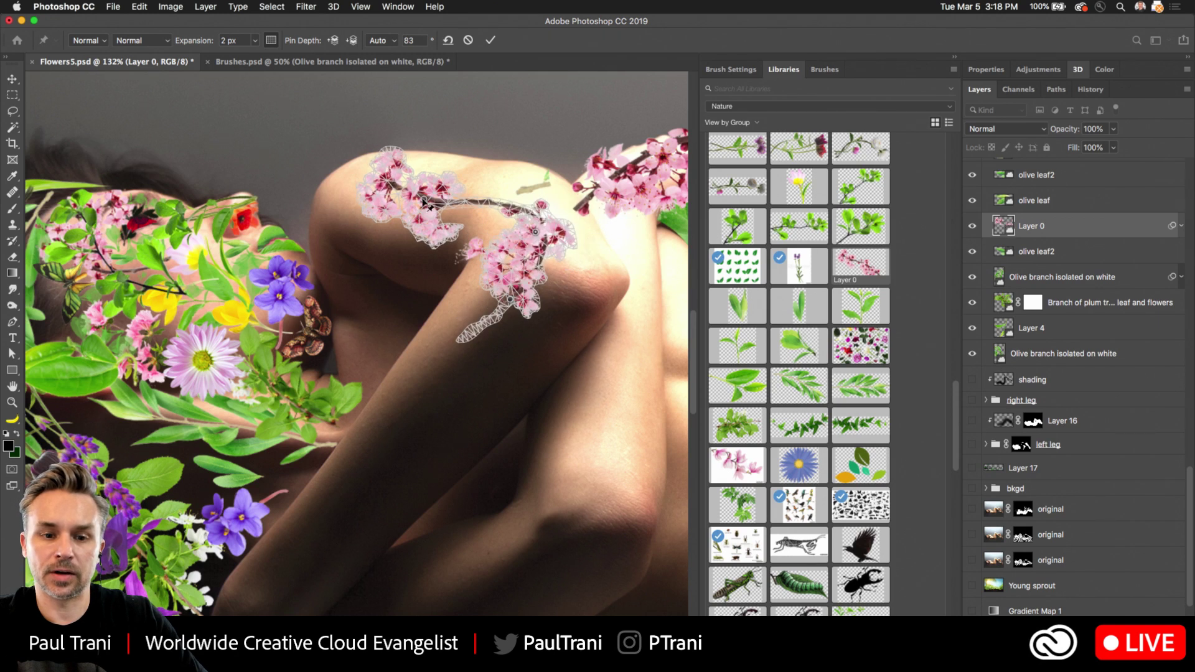
drag(423, 198, 490, 213)
key(Return)
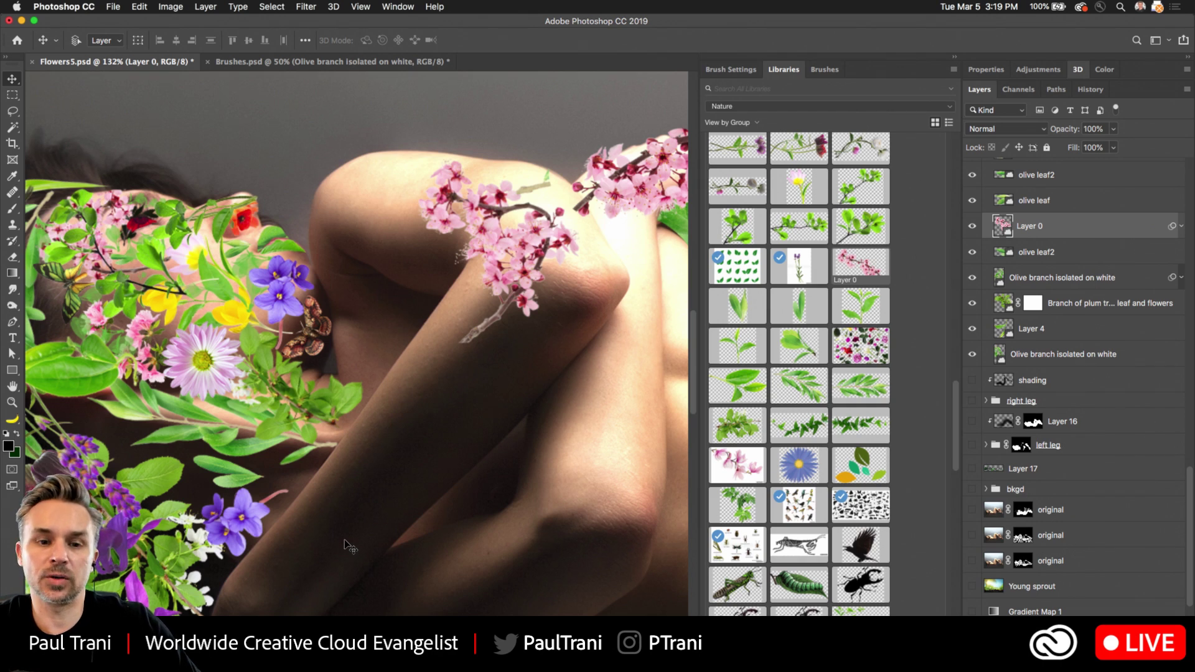
Switch to Brushes.psd and delete the Olive branch and Layer 2 layers, keeping the olive leaf
click(260, 62)
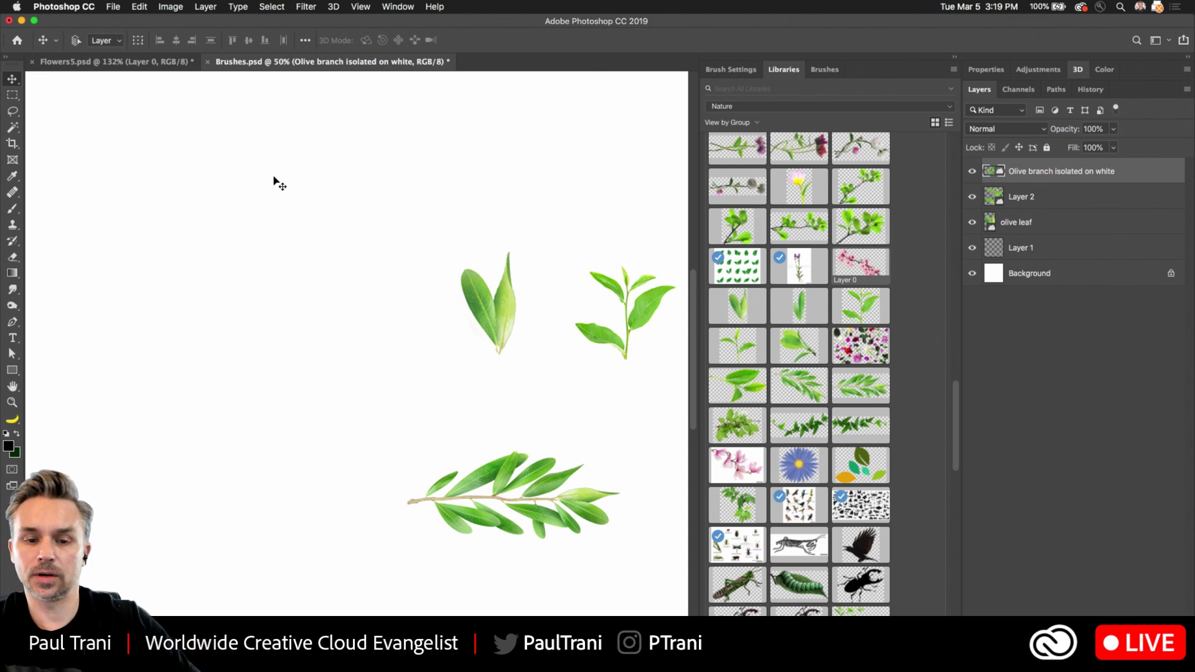
scroll(367, 285, down, 3)
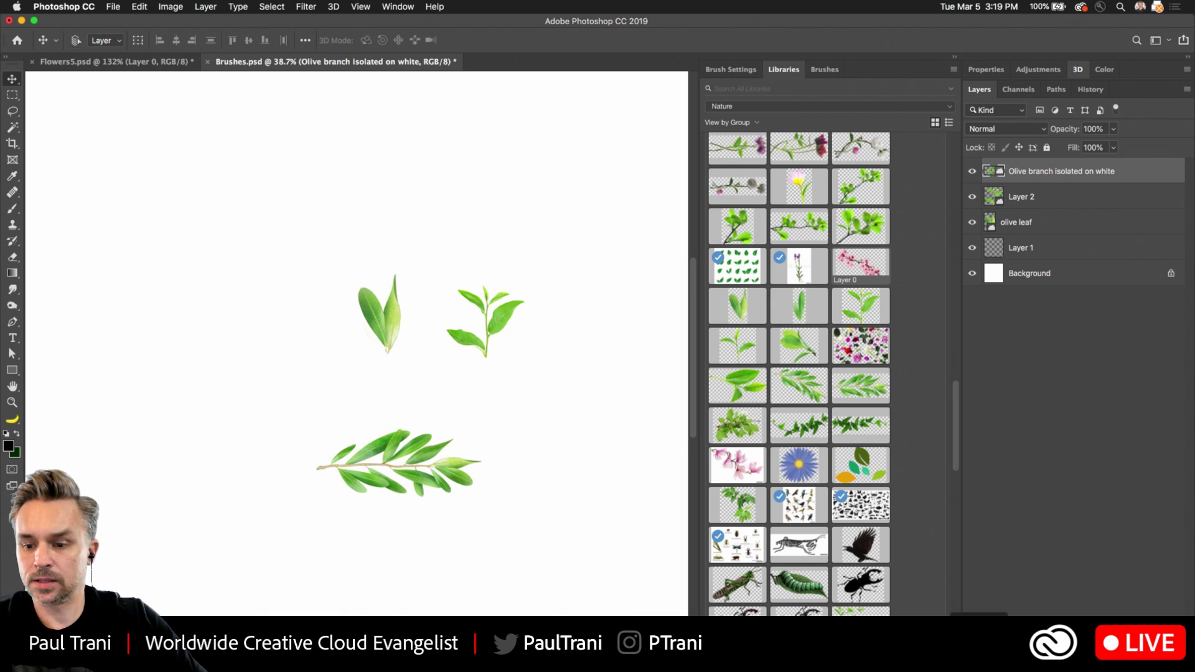
key(Delete)
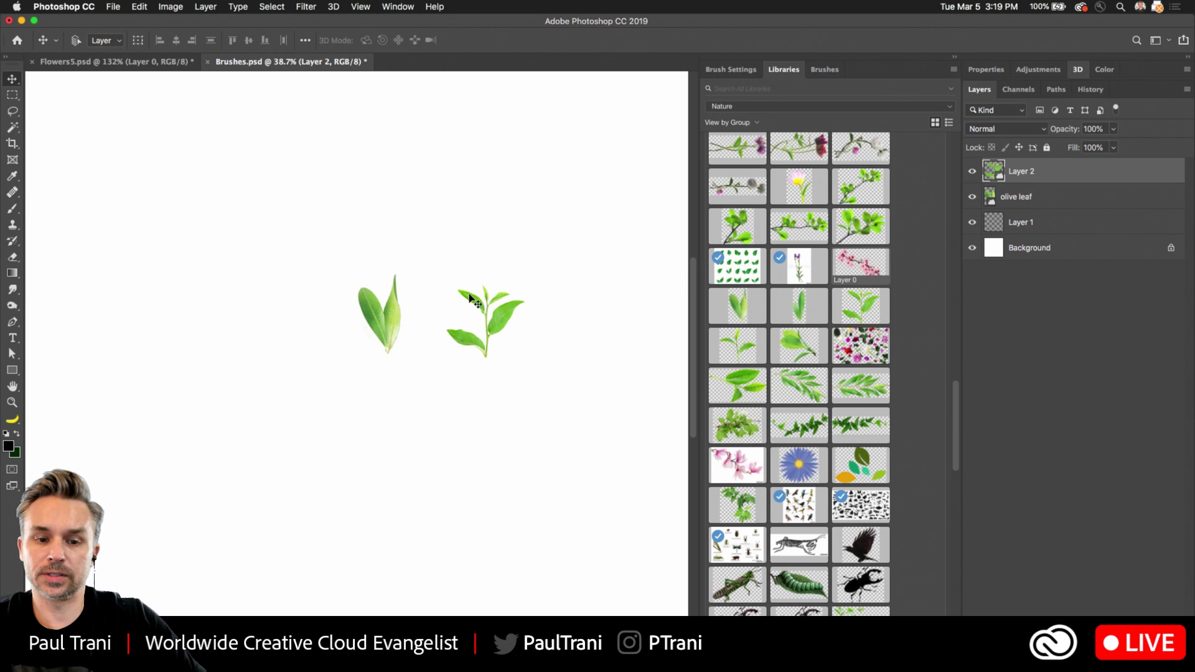
super+click(371, 321)
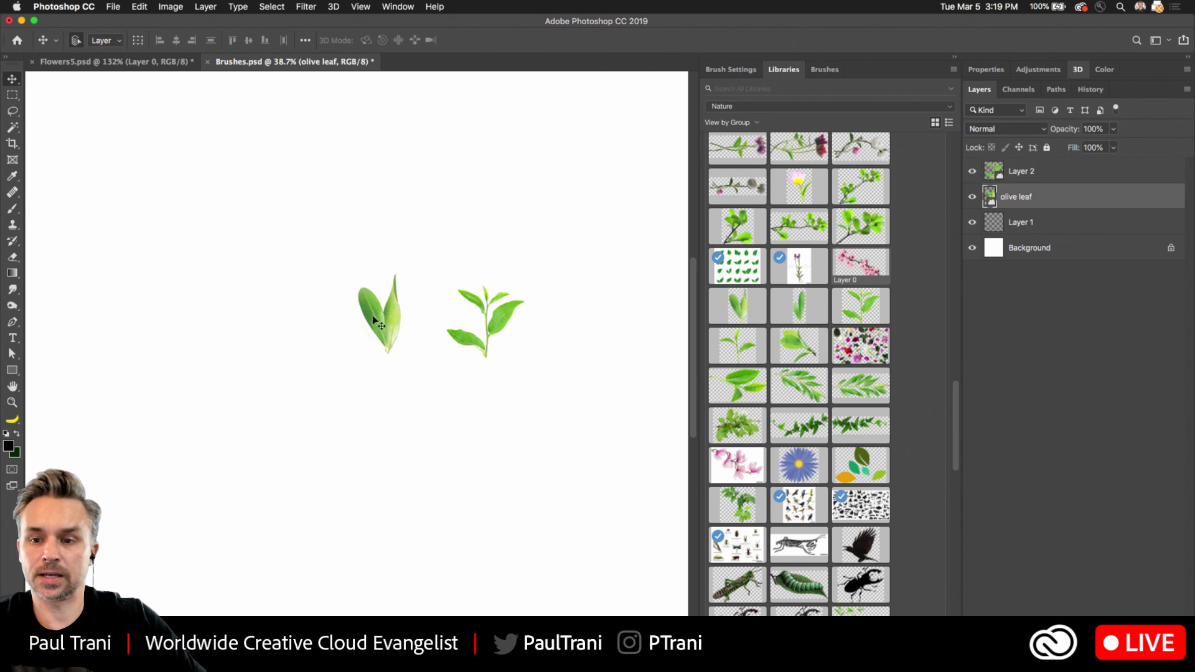
click(1113, 176)
key(Delete)
scroll(338, 312, up, 5)
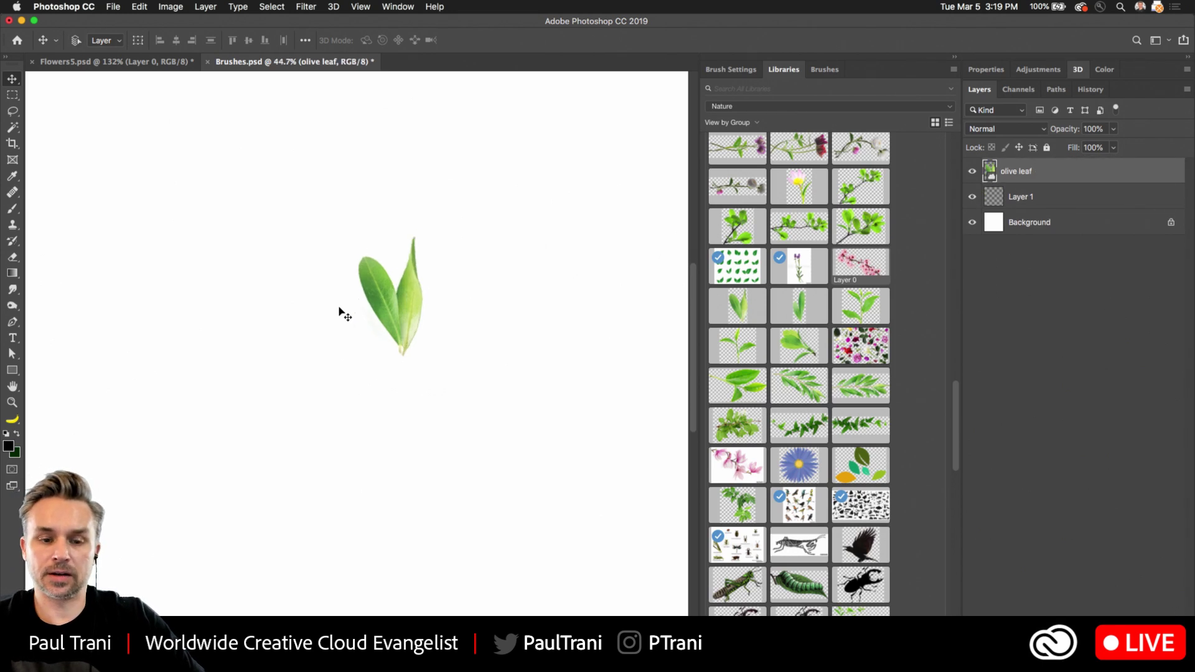
click(12, 95)
drag(293, 256, 451, 435)
click(238, 192)
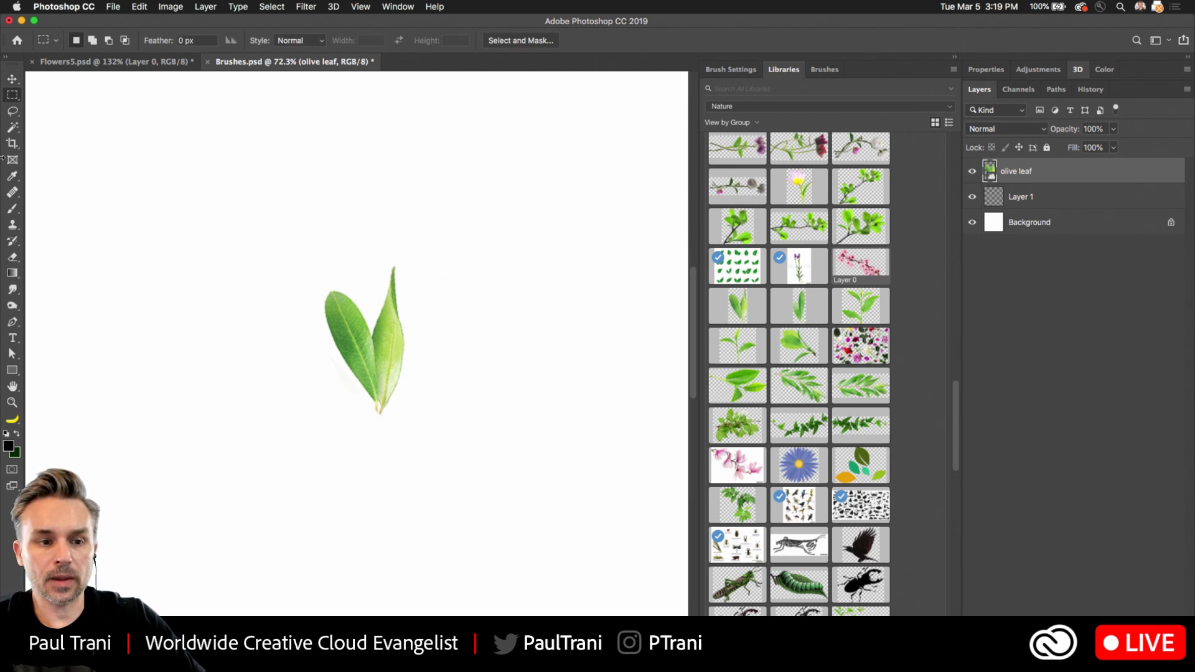
Choose the Kyle's Drawing Box - Happy HB brush for painting on Layer 1
click(1046, 205)
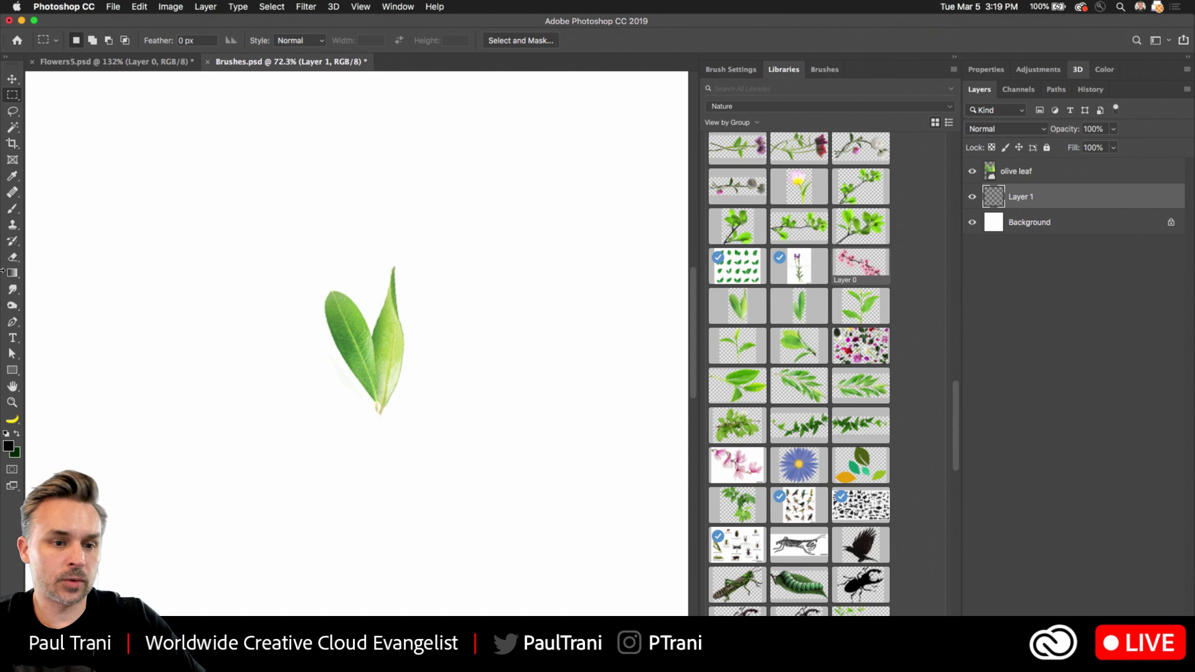
click(12, 209)
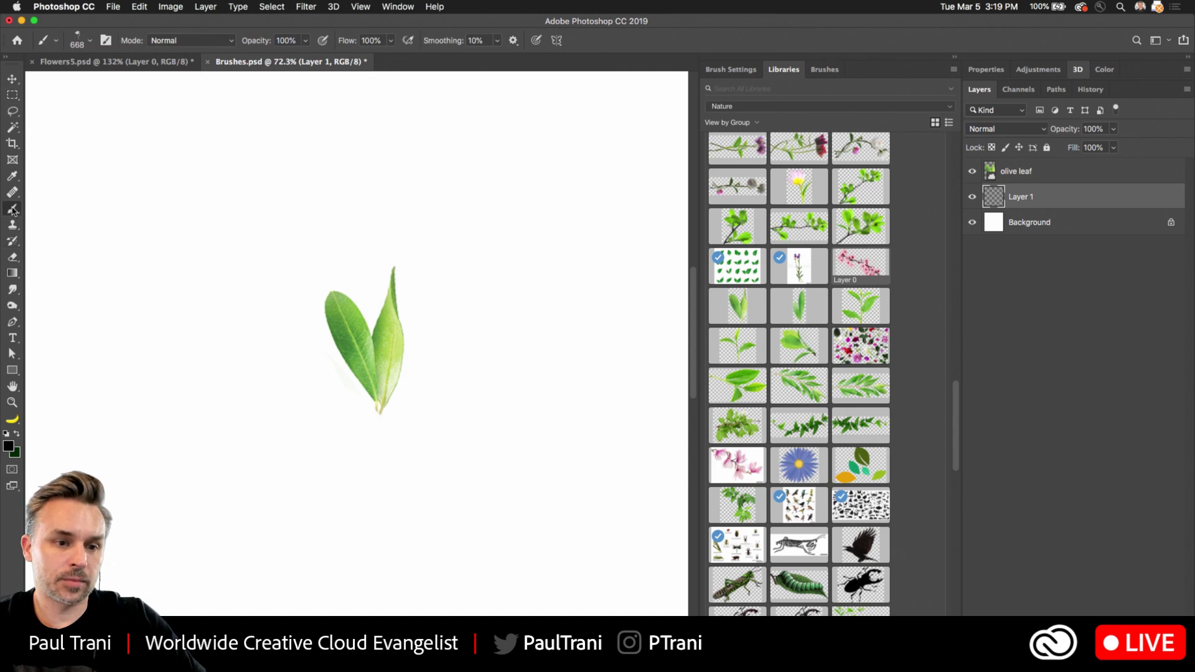
click(87, 41)
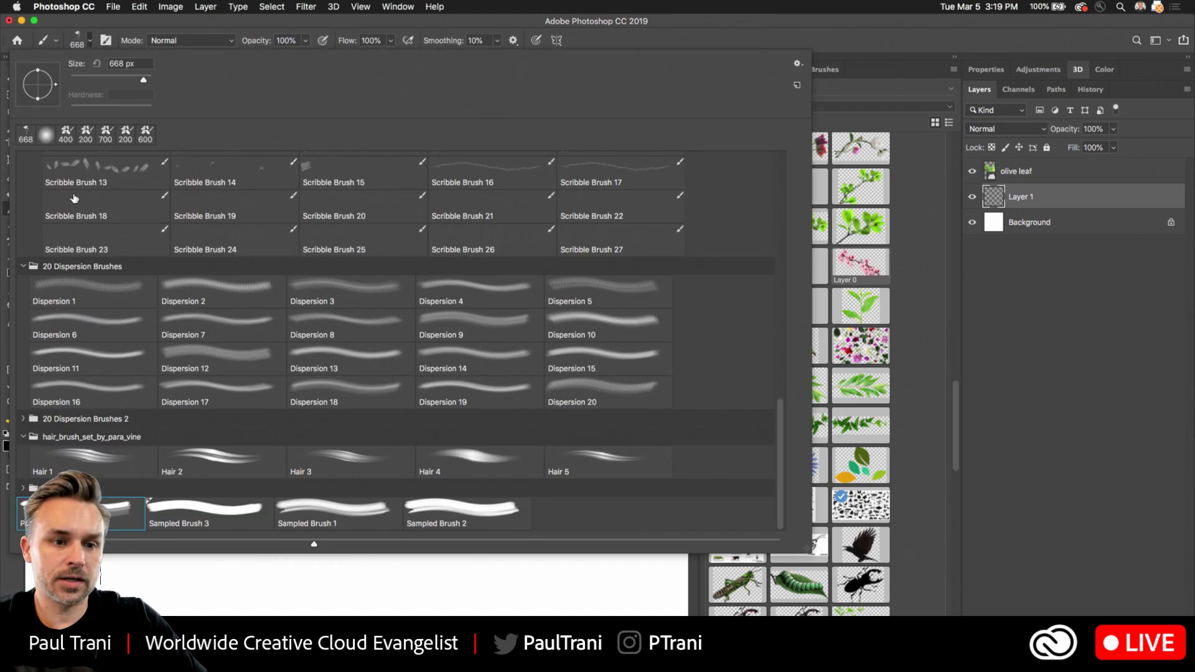
scroll(111, 198, up, 15)
click(99, 182)
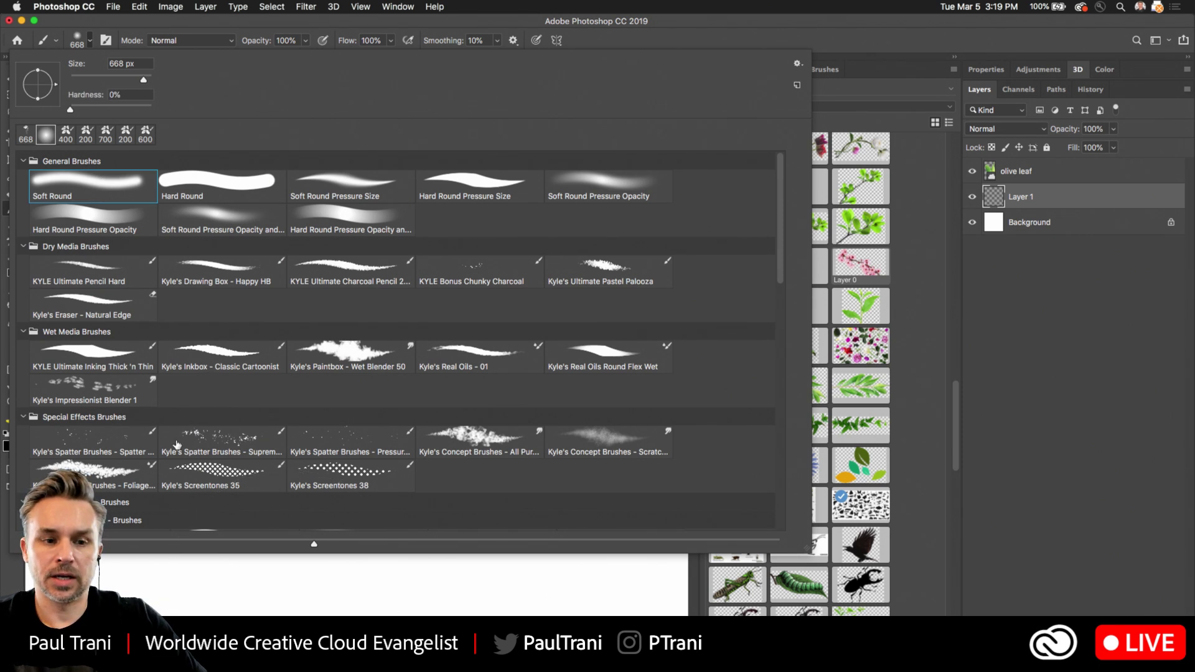
click(209, 270)
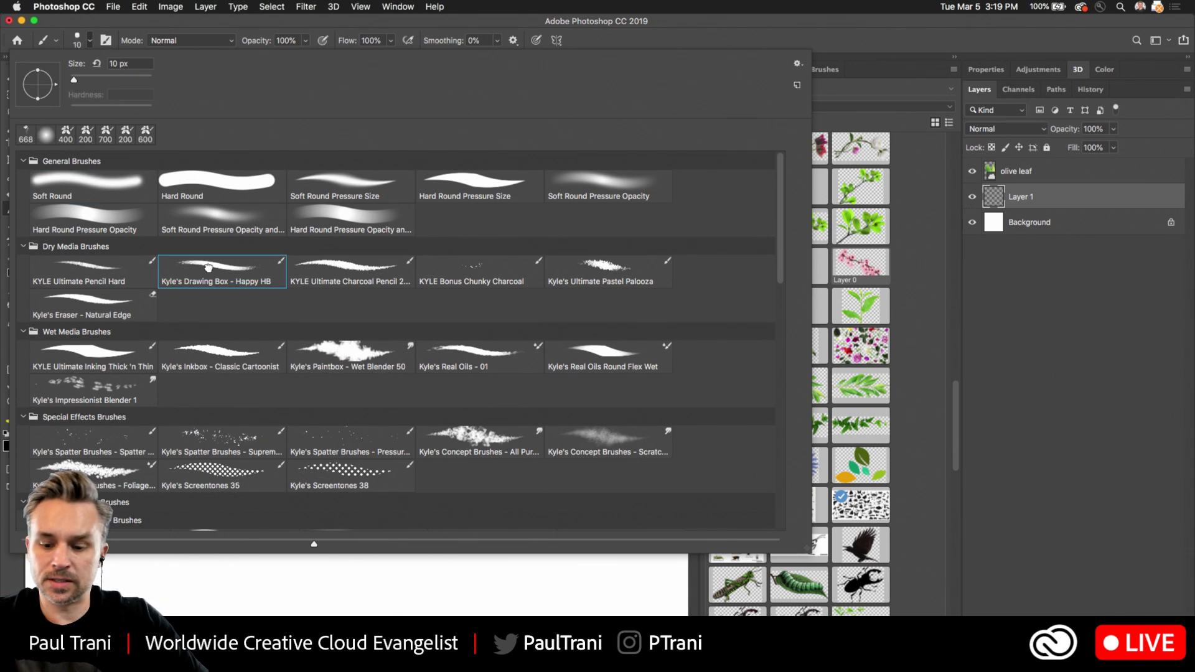
click(215, 592)
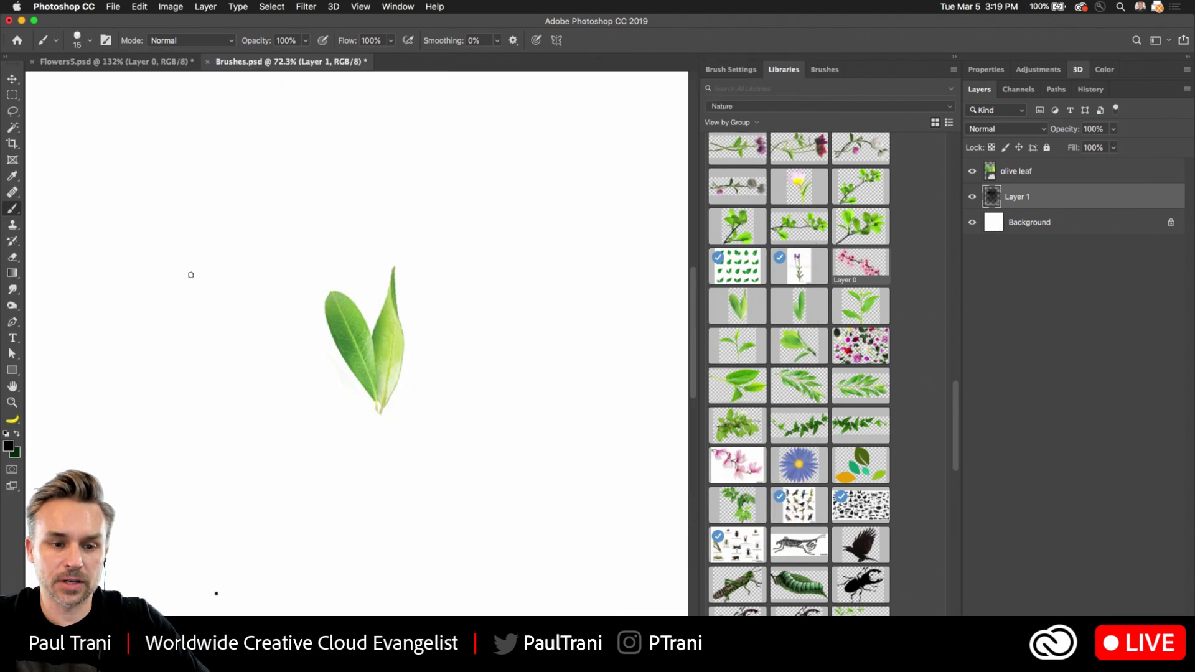
Paint a black test arc above the leaf with the brush enlarged to 90 px, and undo it
key(bracketright)
key(bracketright)
key(bracketright)
key(bracketright)
key(bracketright)
key(bracketright)
drag(166, 237, 472, 250)
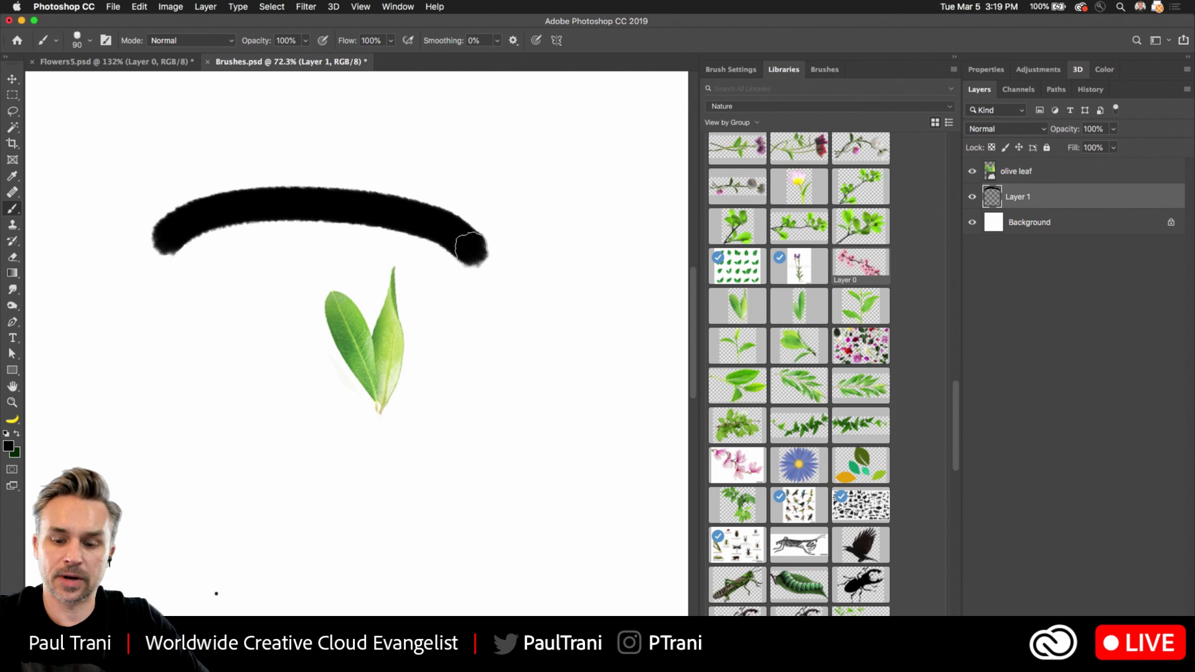
key(super+z)
Make a rectangular selection around the olive leaf and hide the white Background layer
click(12, 95)
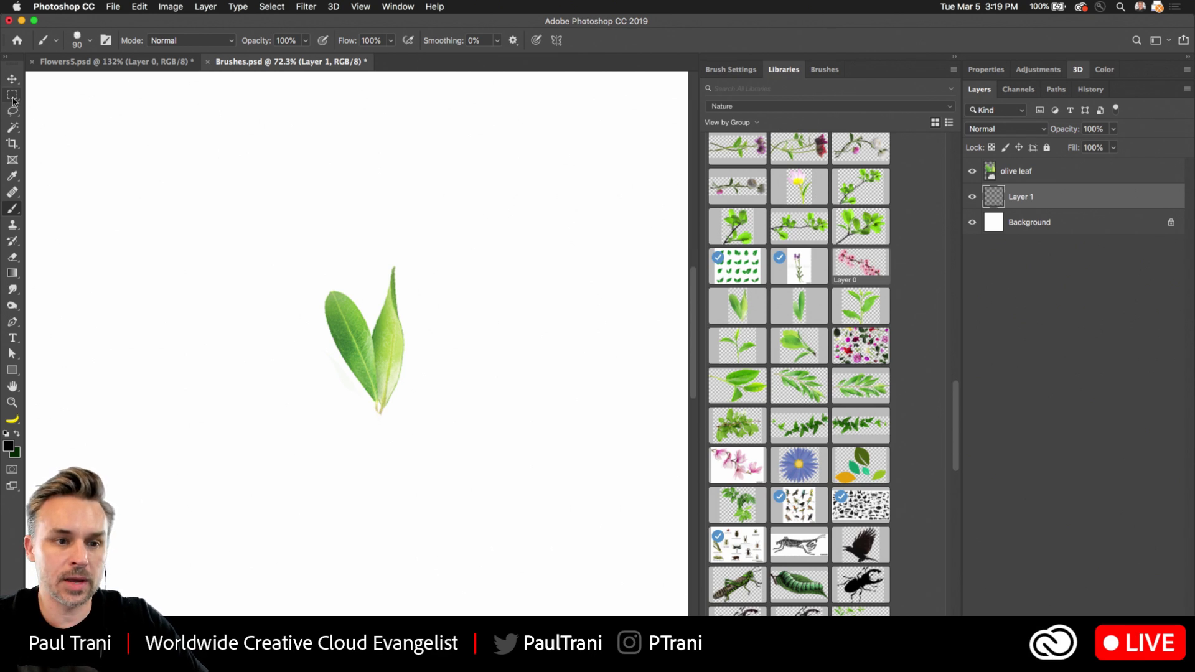
drag(306, 259, 439, 425)
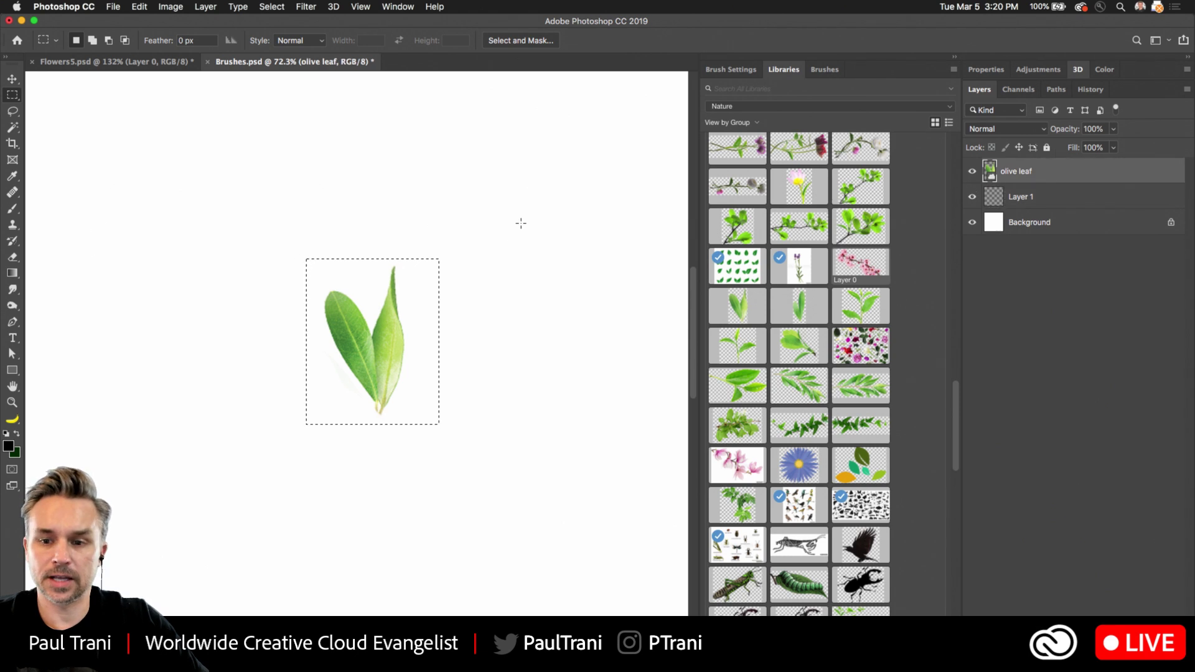
click(972, 222)
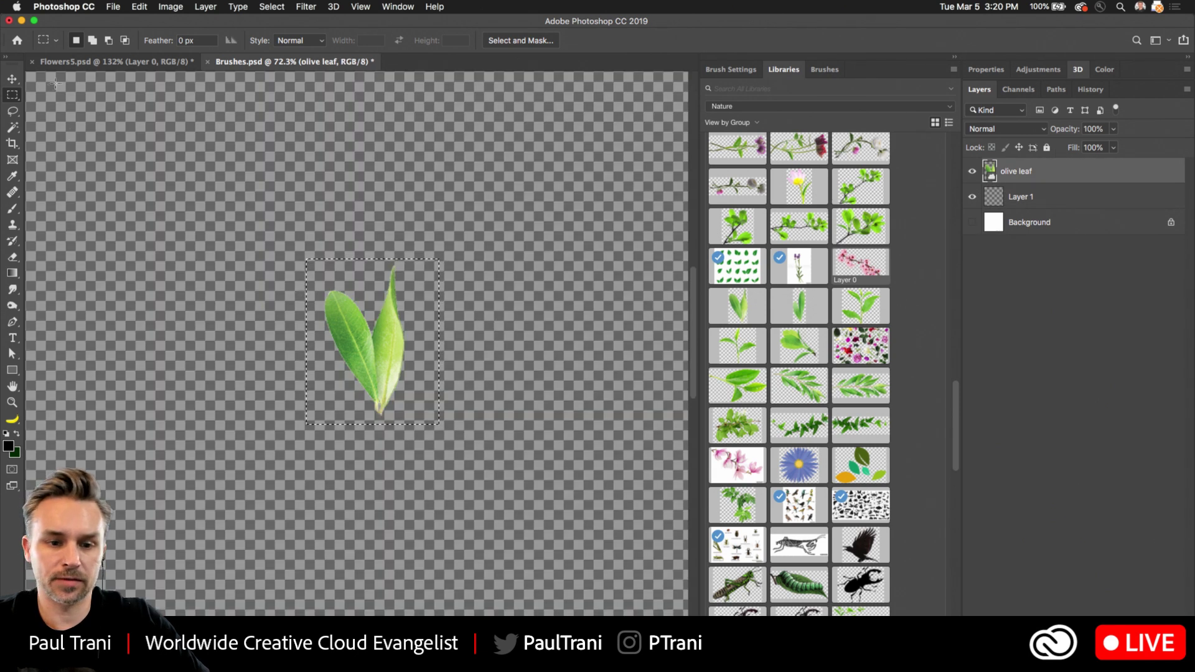
Define a brush preset named leaves1 from the selected olive leaf
click(113, 6)
click(138, 6)
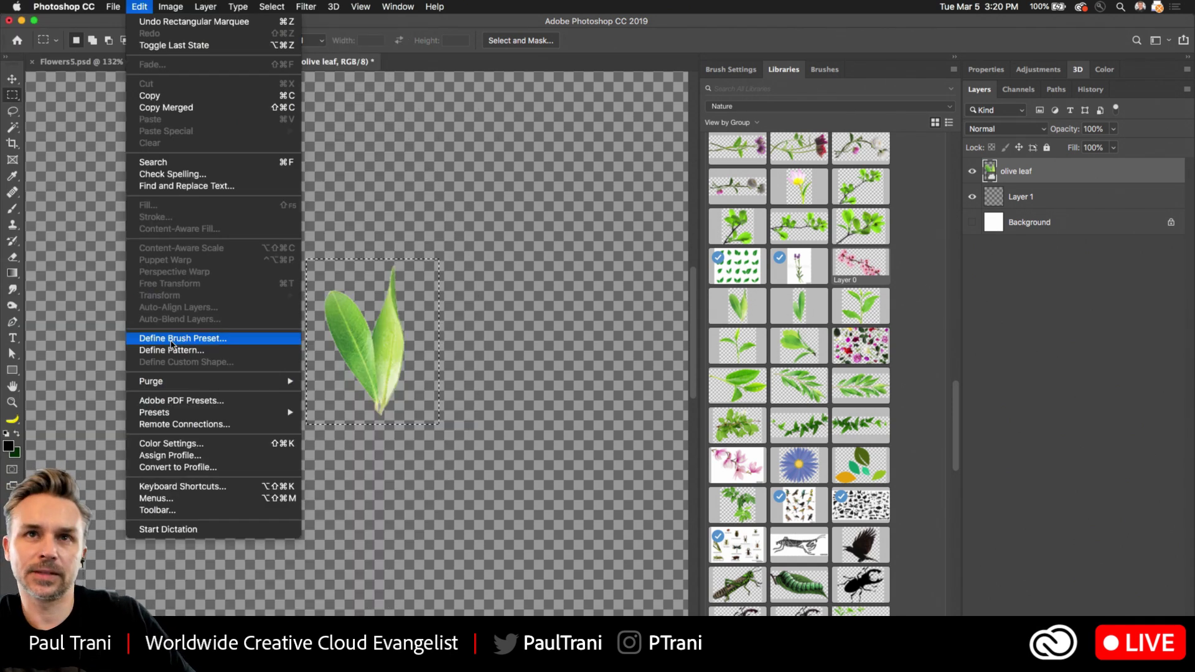
click(172, 344)
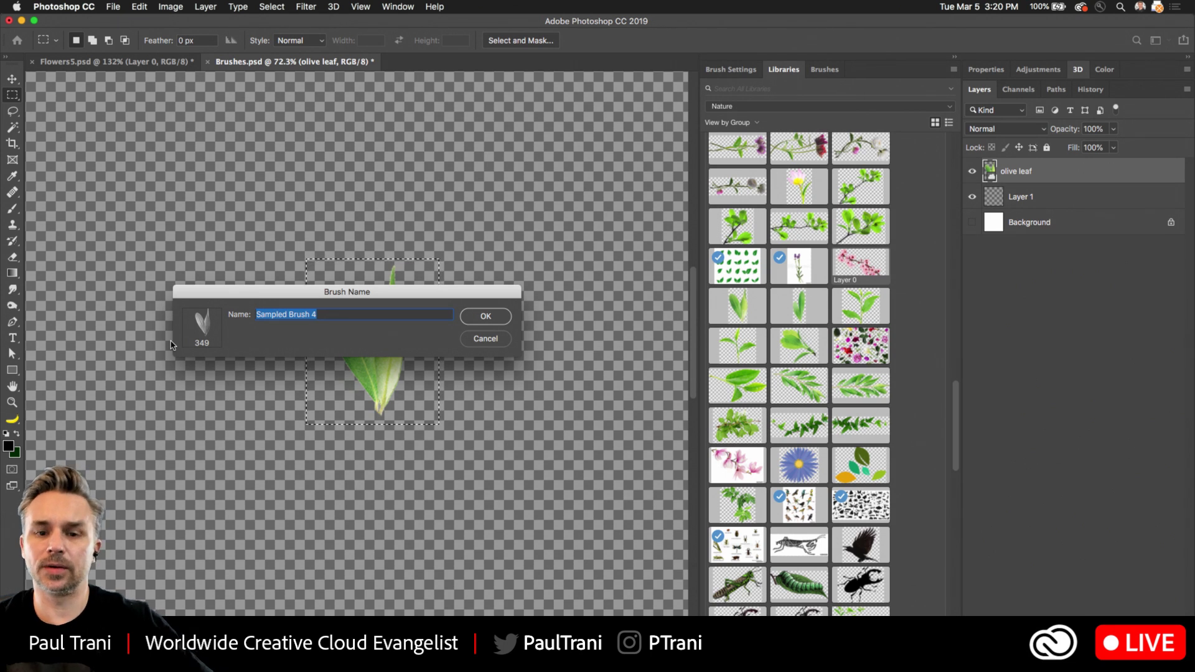
key(BackSpace)
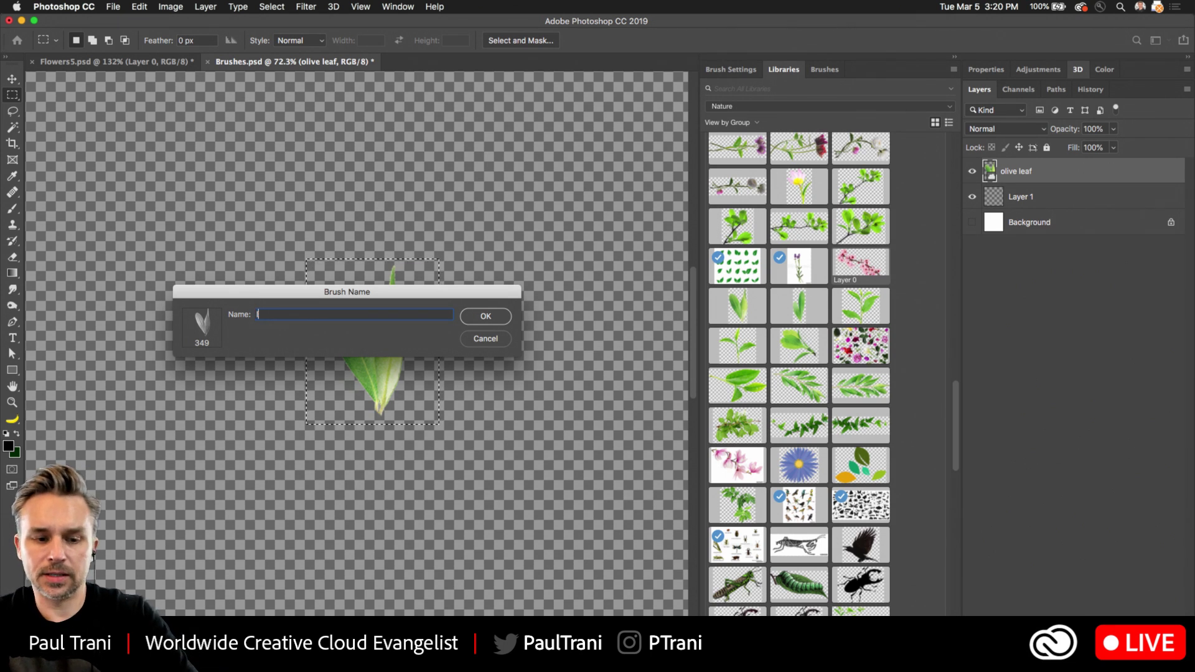
text(leaves1)
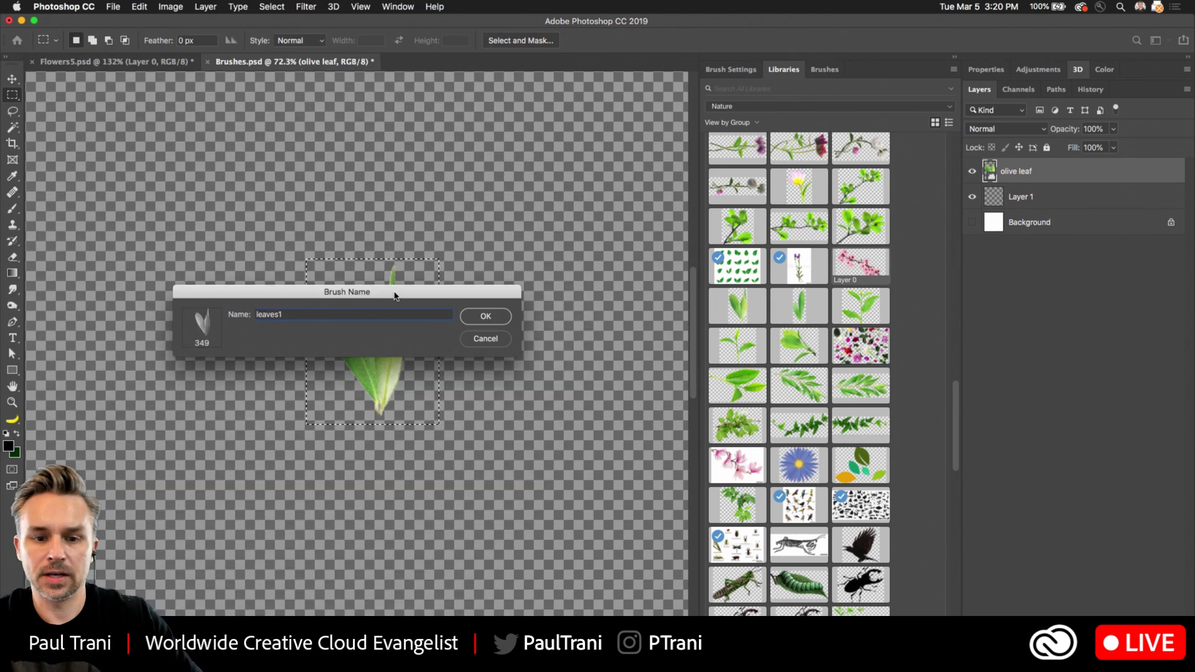
click(484, 316)
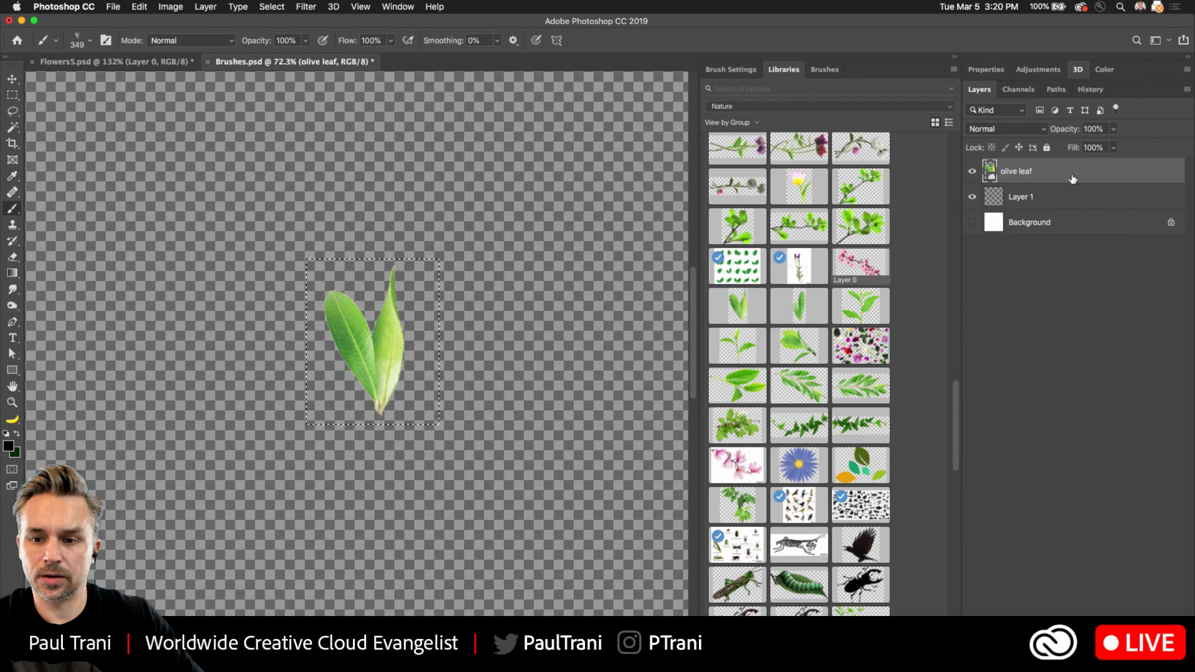
Show the Background layer again, make Layer 1 active and clear the selection around the leaf
click(972, 222)
click(1030, 198)
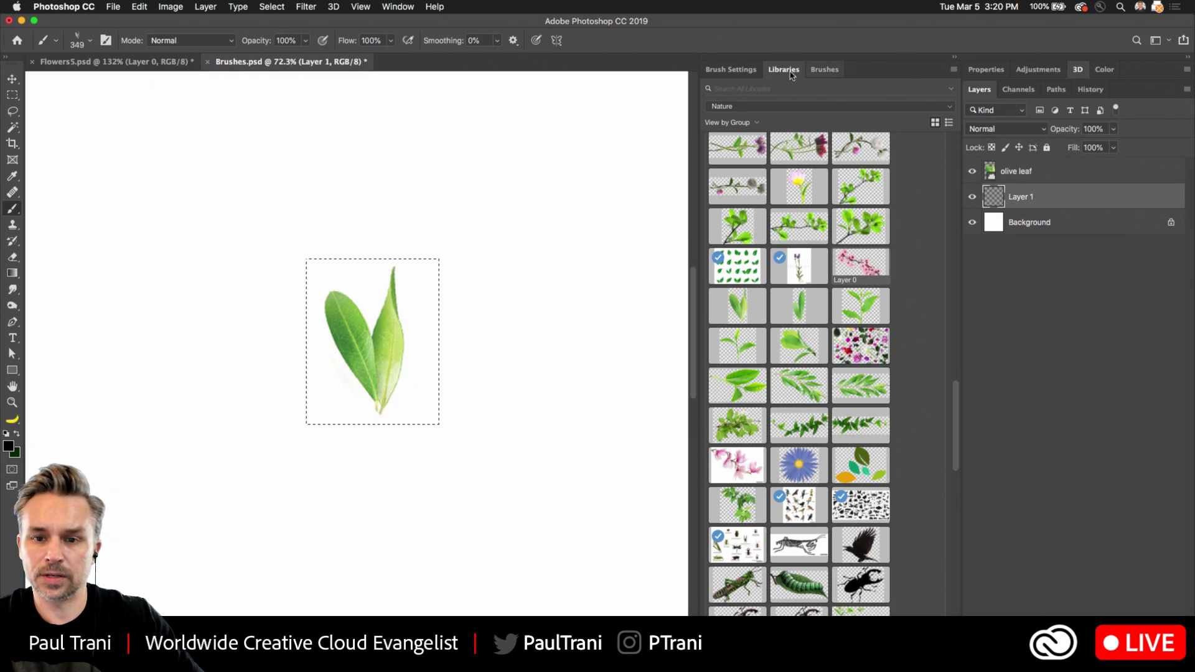
click(826, 71)
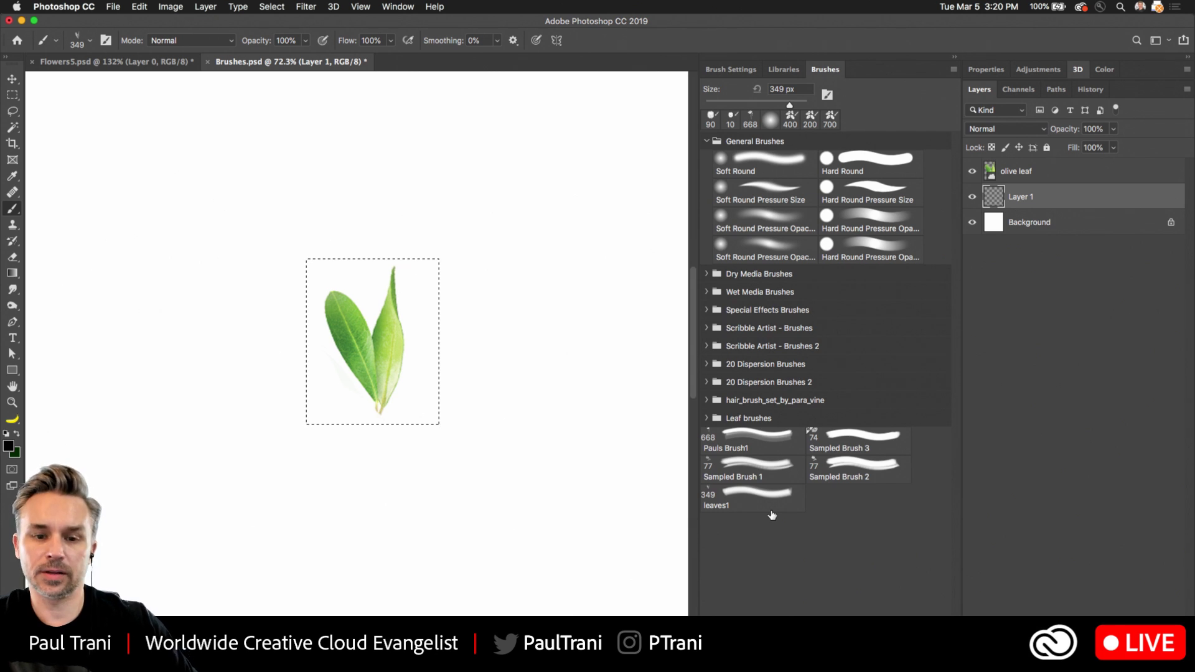
click(12, 94)
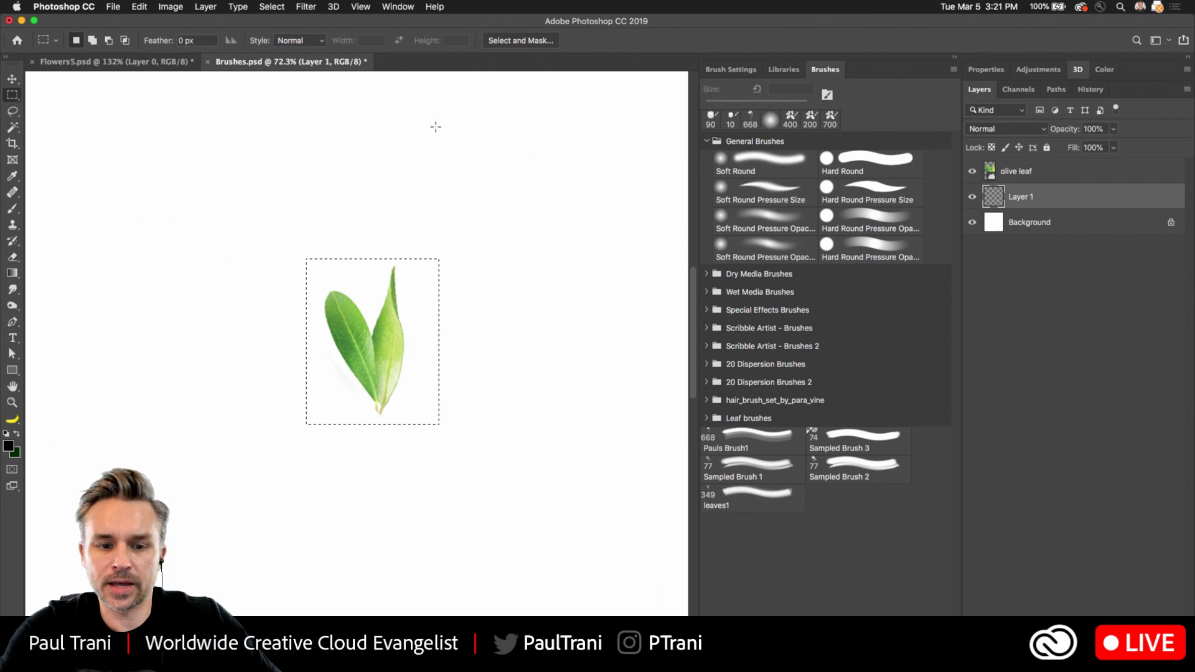
click(349, 247)
scroll(349, 248, down, 5)
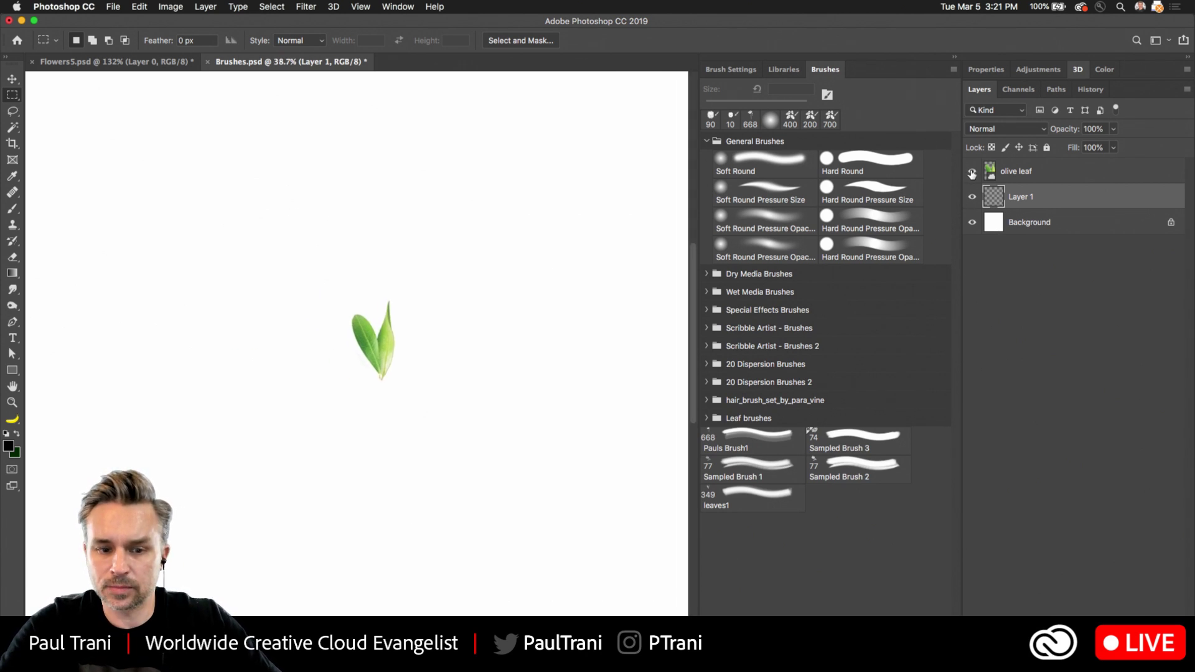
Paint a bright green wavy stroke across Layer 1 above the leaf with the leaves1 brush at 349 px
click(716, 502)
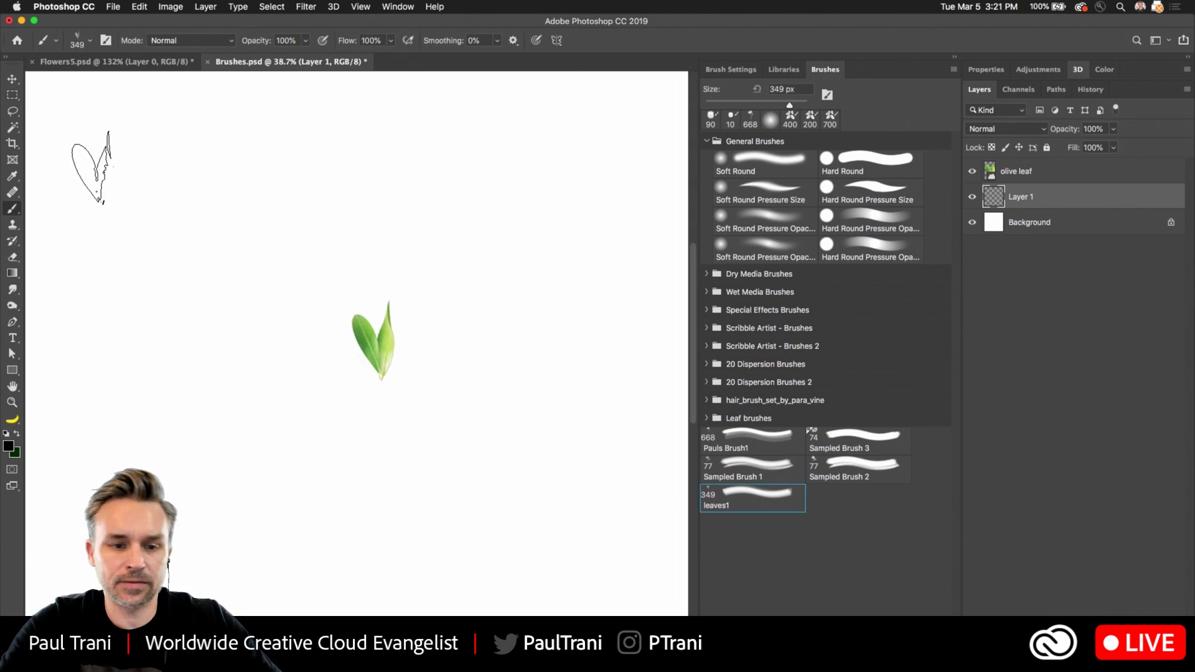
click(10, 445)
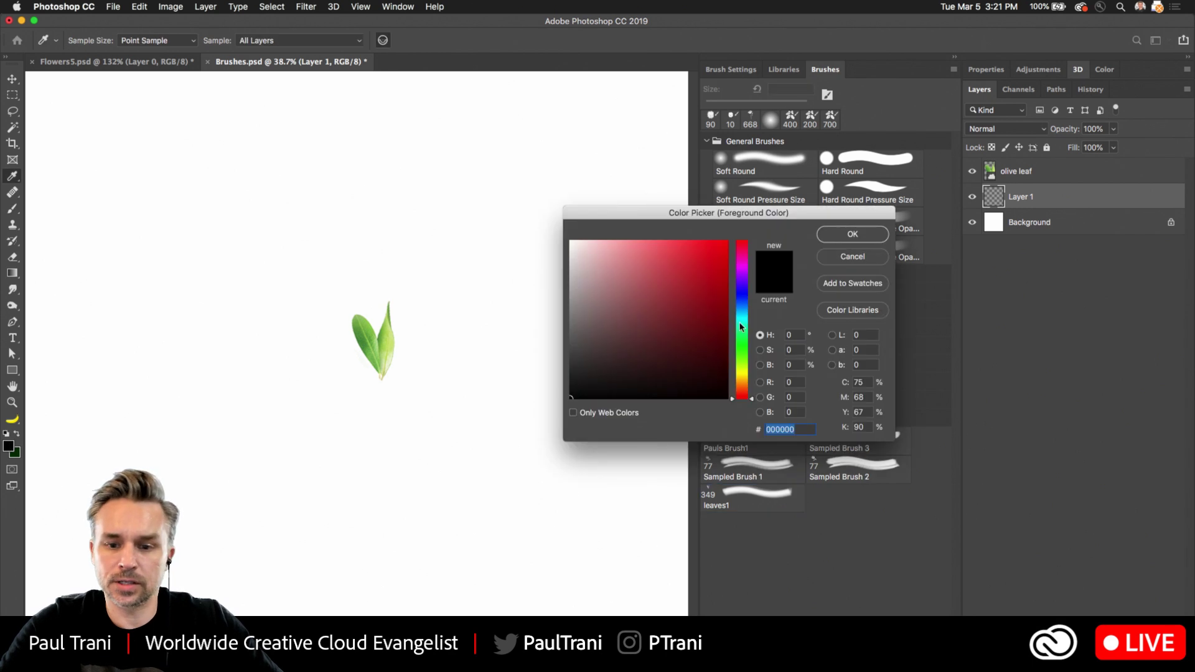
click(740, 350)
click(715, 270)
key(Return)
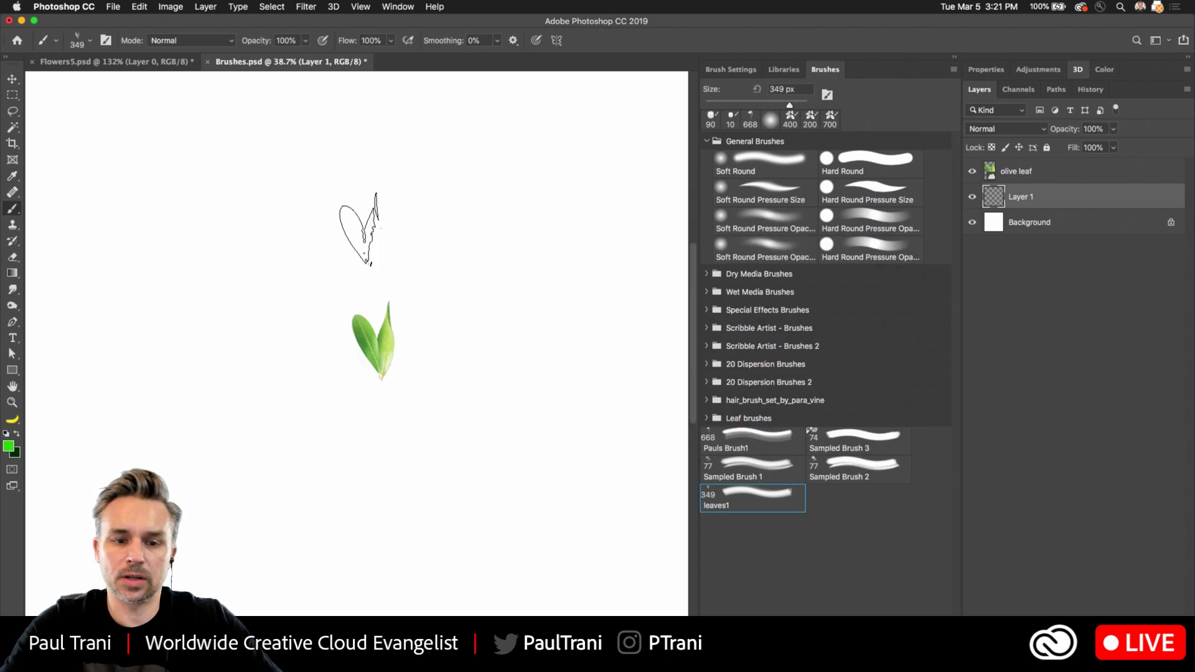
mouse_move(200, 246)
mouse_down()
mouse_move(420, 252)
mouse_move(616, 395)
mouse_up()
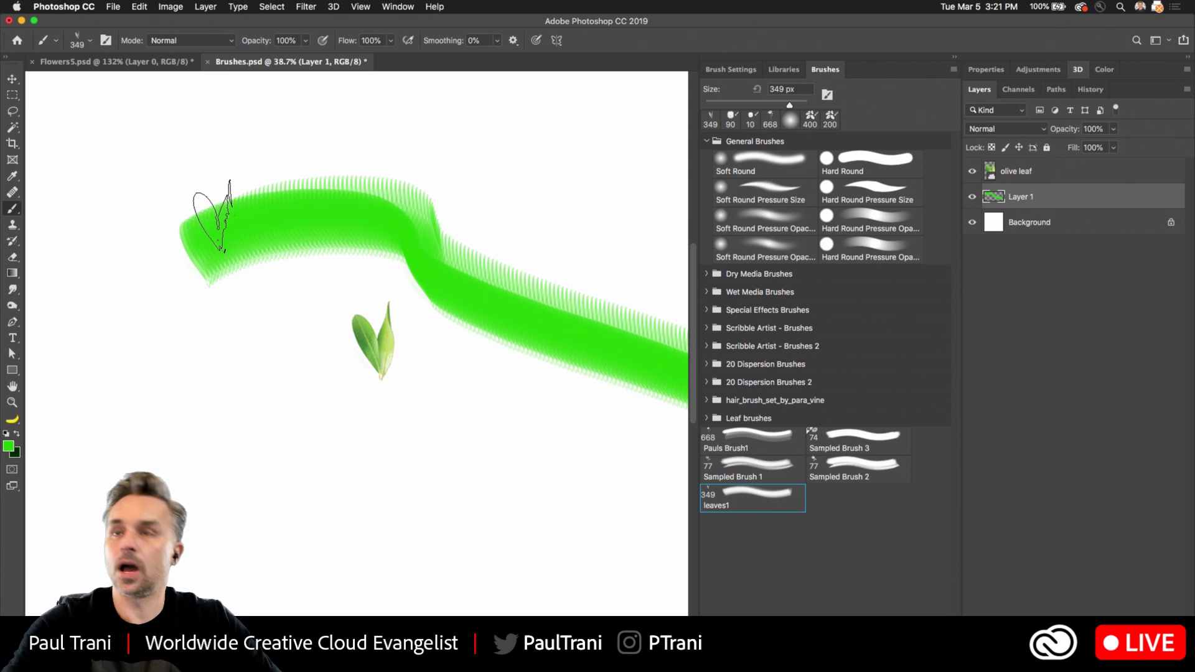
Replace the wavy stroke on Layer 1 with single test leaves stamped around the olive leaf, and erase them all
key(super+z)
click(280, 250)
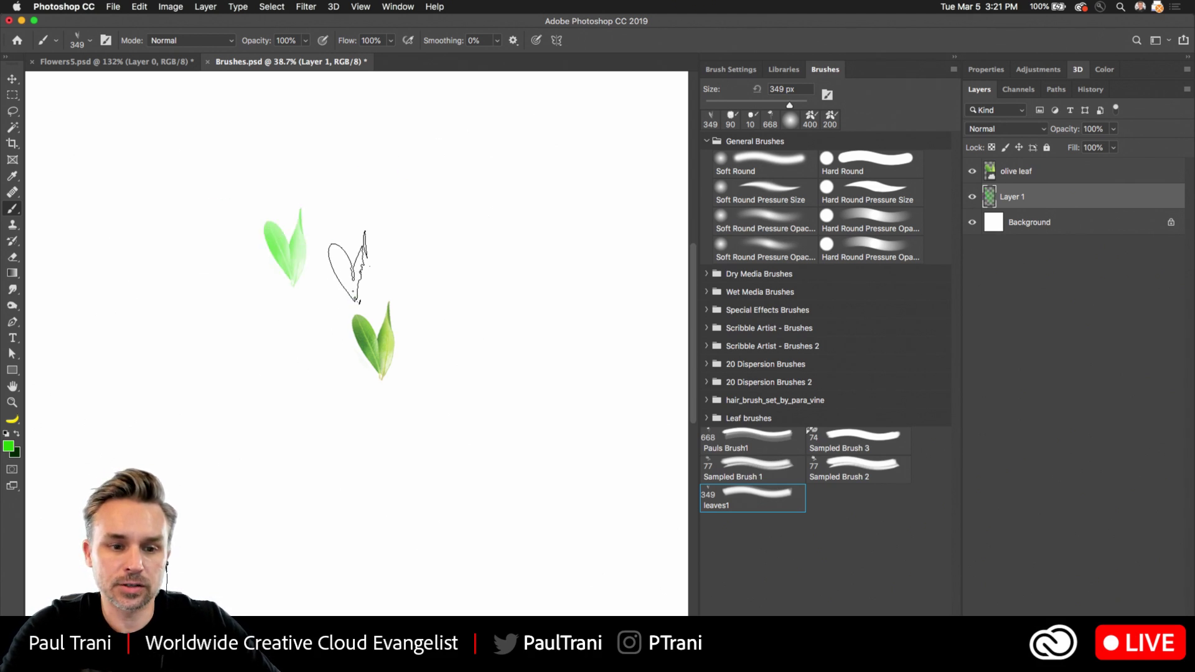
scroll(288, 351, up, 2)
scroll(296, 336, up, 2)
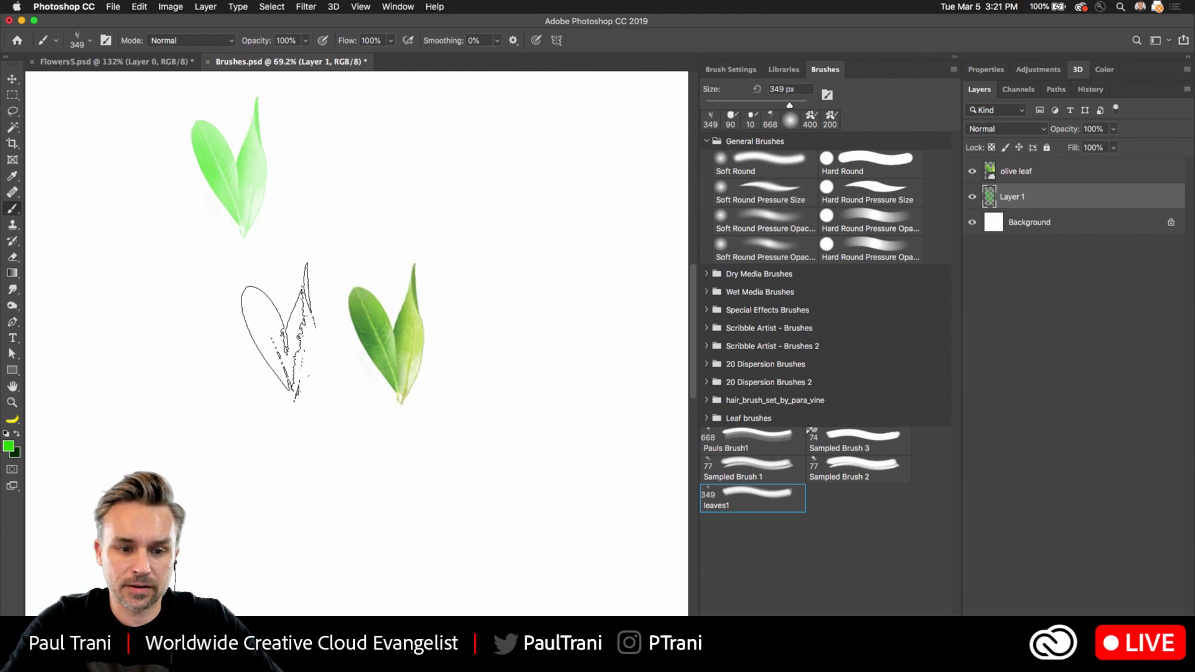
click(277, 341)
click(498, 345)
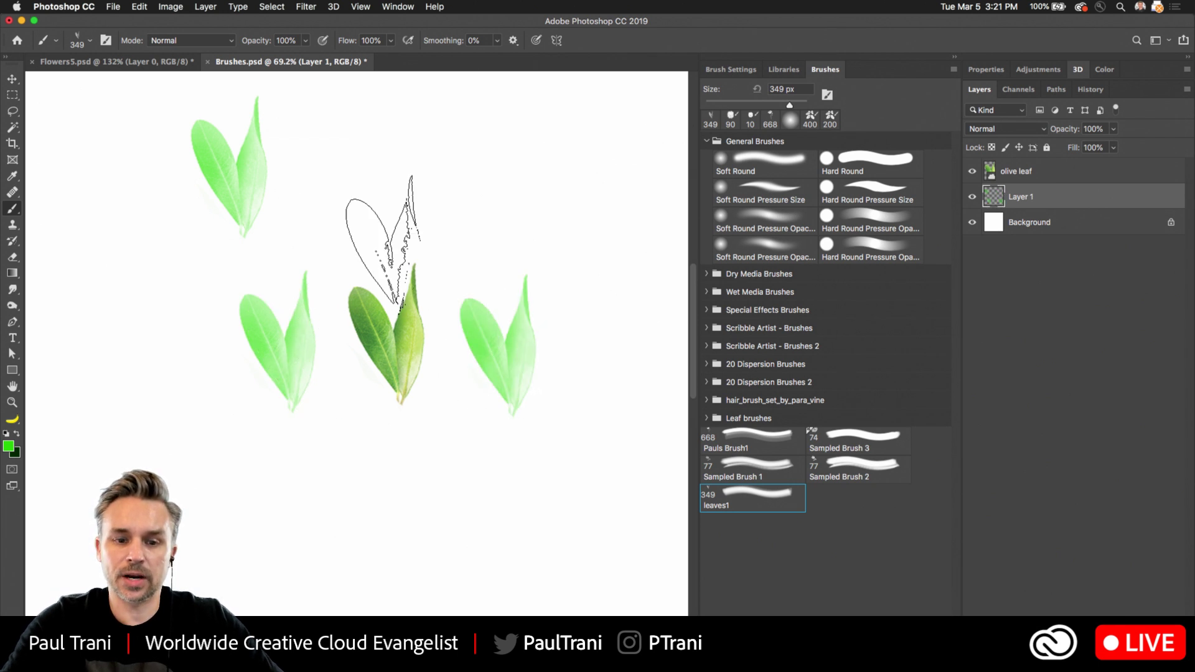
click(375, 192)
click(308, 222)
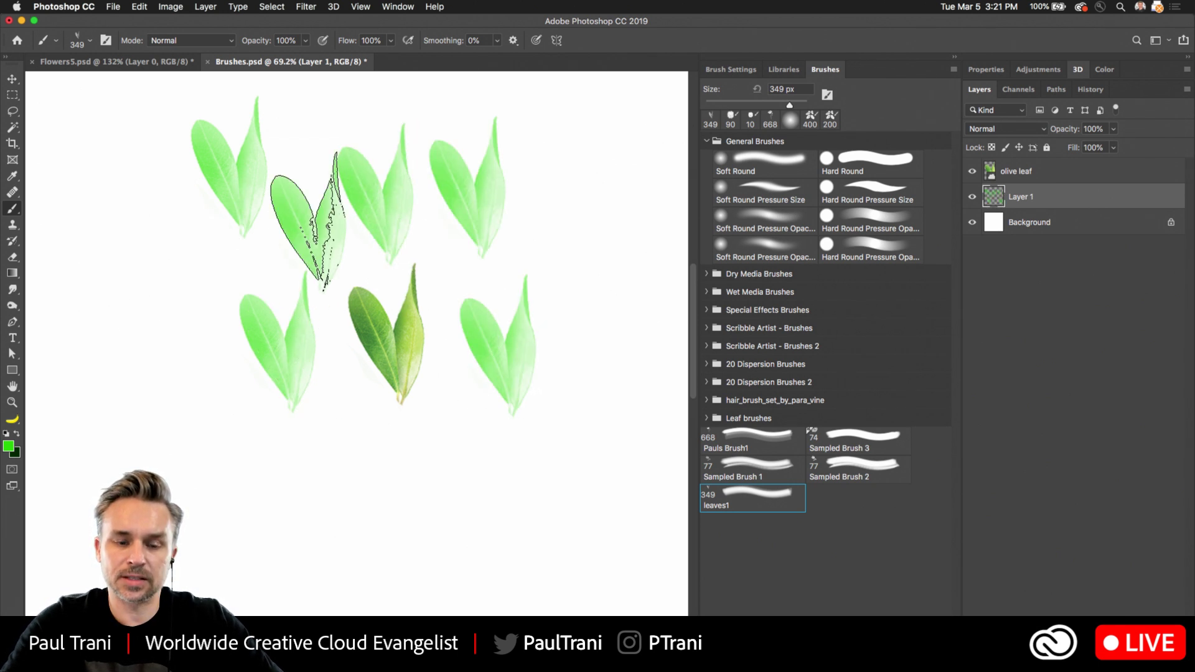
click(168, 262)
click(165, 410)
click(338, 482)
click(453, 492)
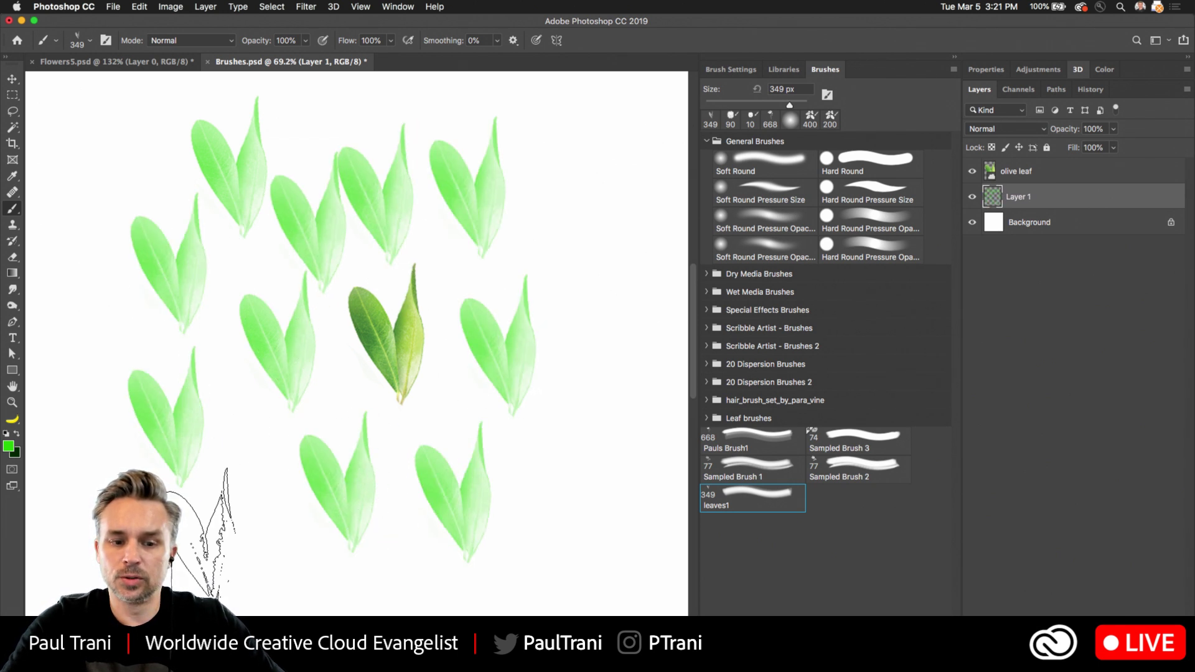
click(202, 528)
click(128, 147)
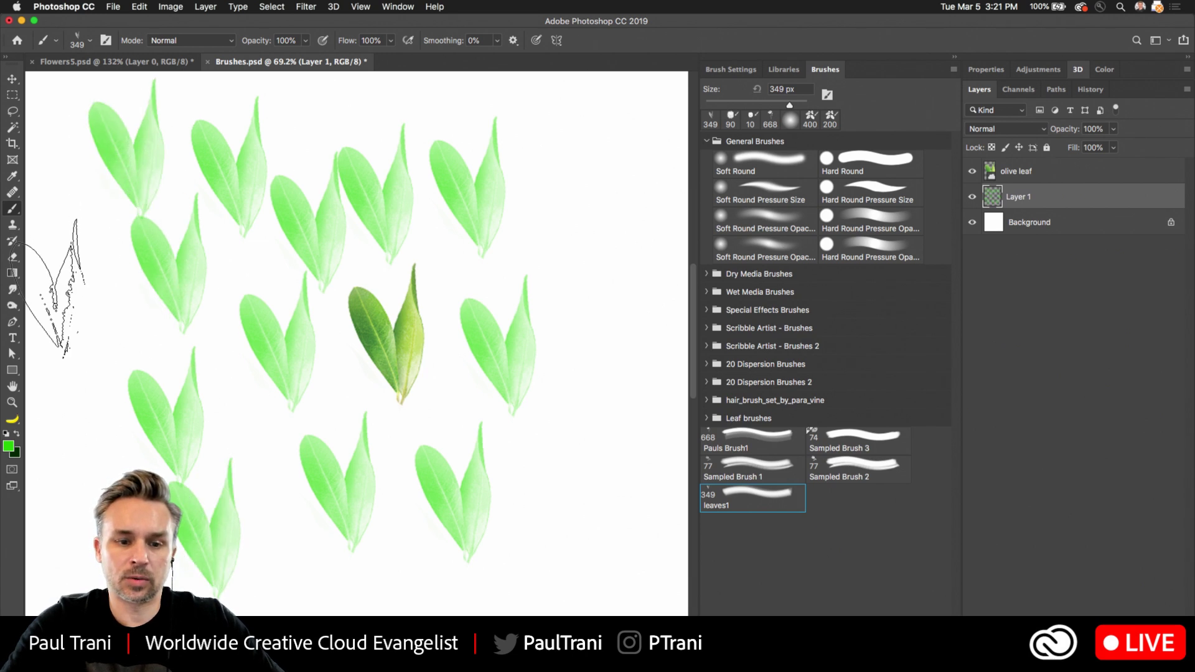
click(70, 311)
click(568, 209)
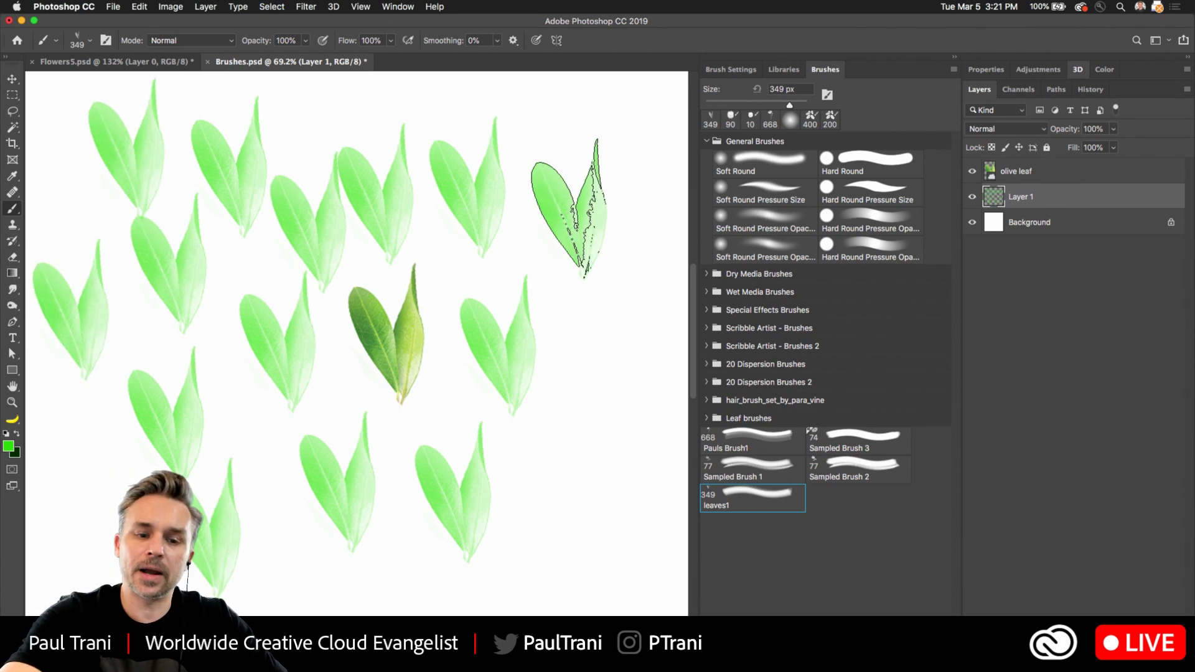
key(super+a)
key(Delete)
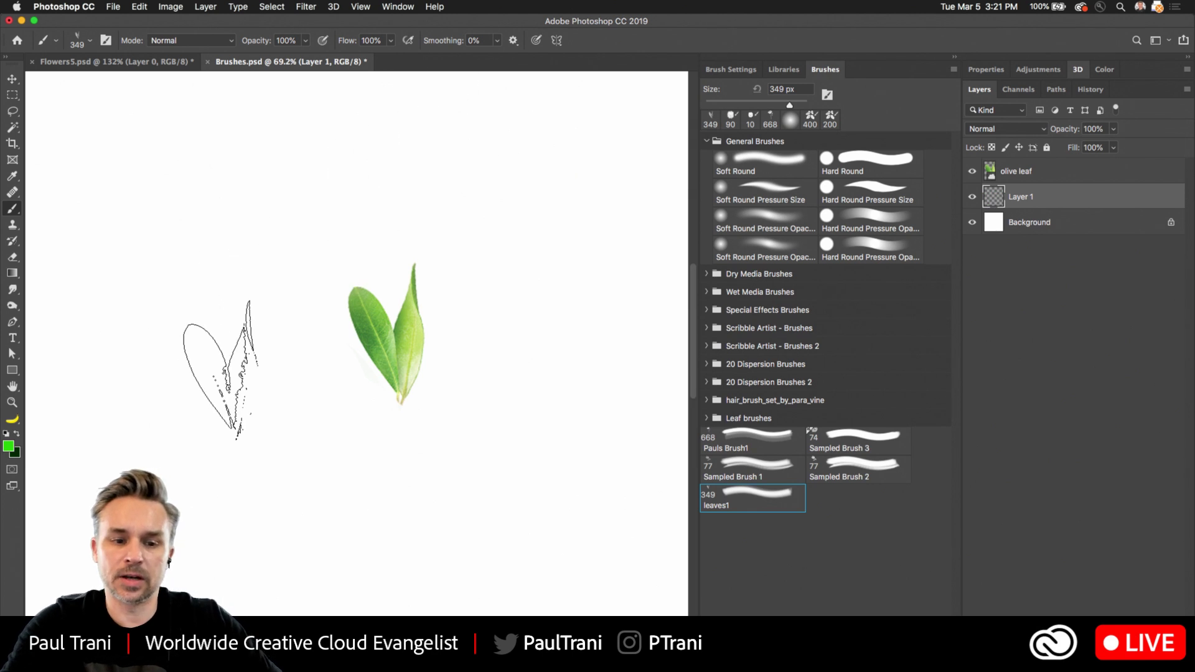
Enable Shape Dynamics for the leaves1 brush and set its Size Jitter to 100%
click(747, 505)
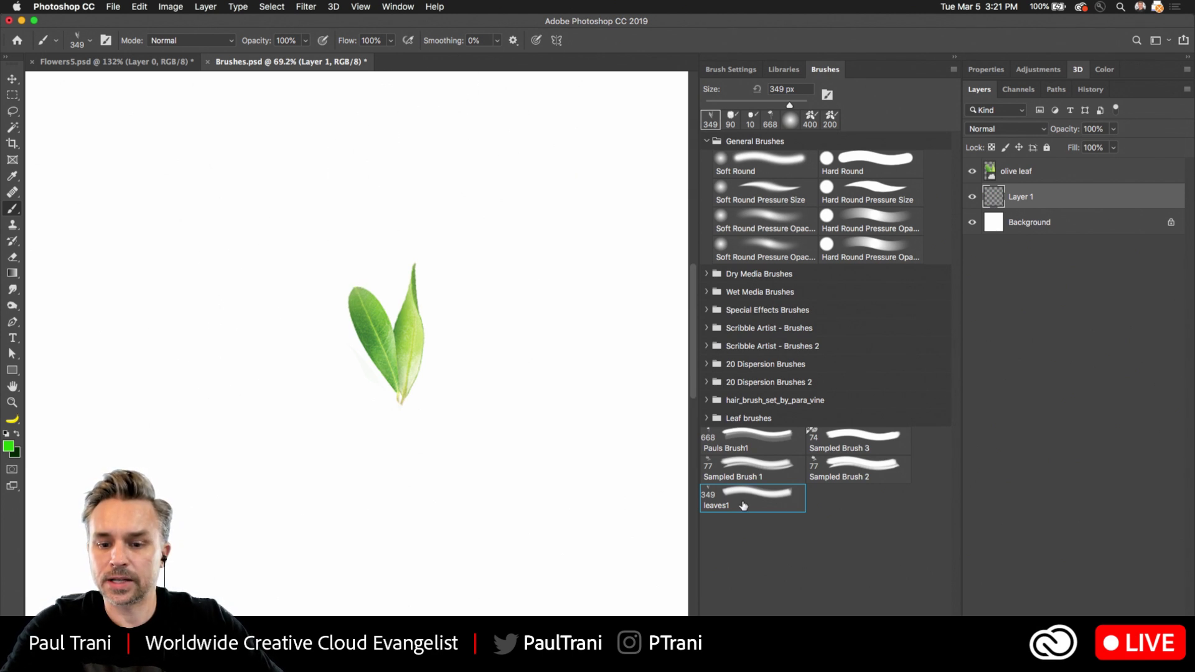
click(719, 73)
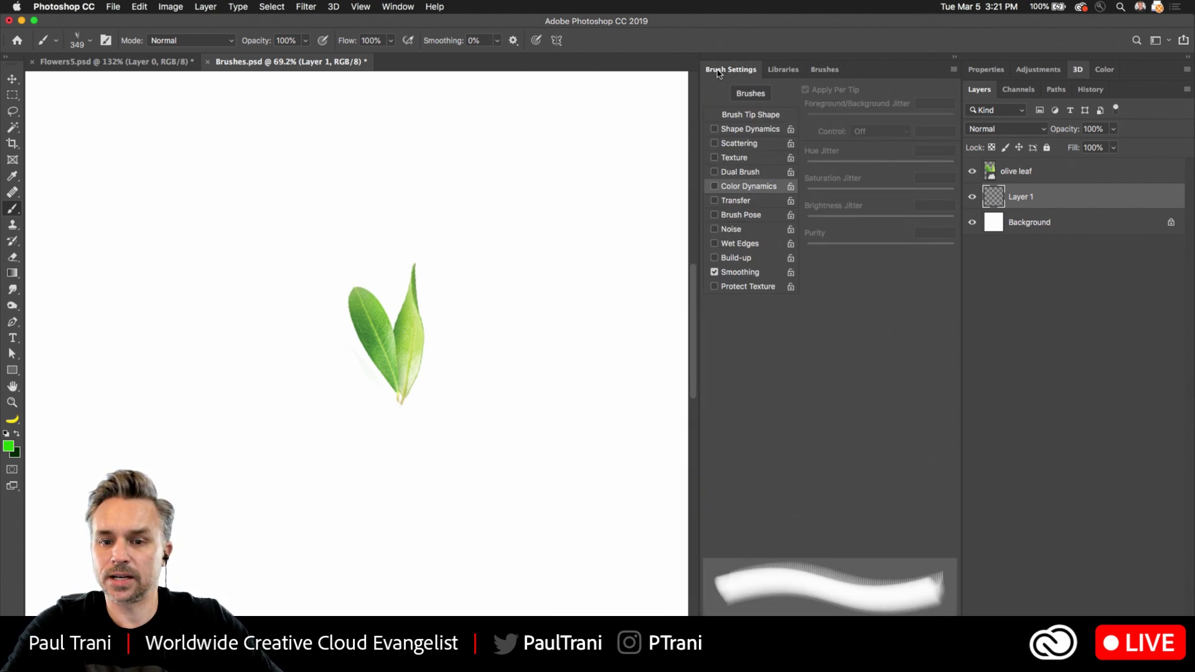
click(758, 131)
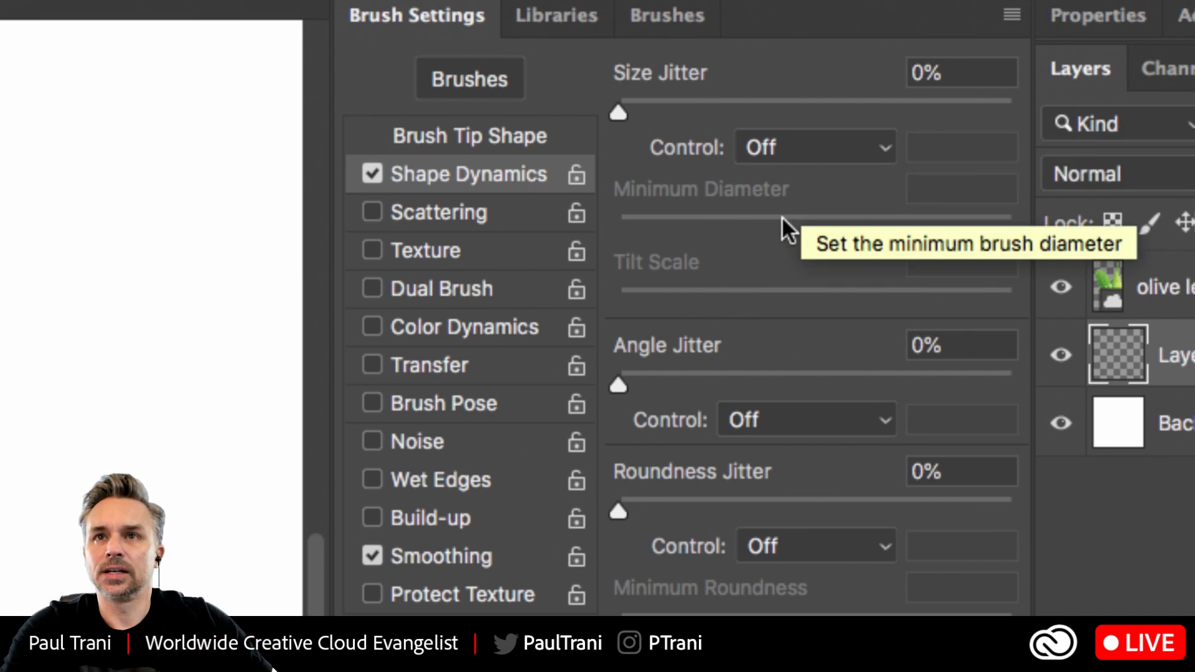
drag(723, 107, 1070, 129)
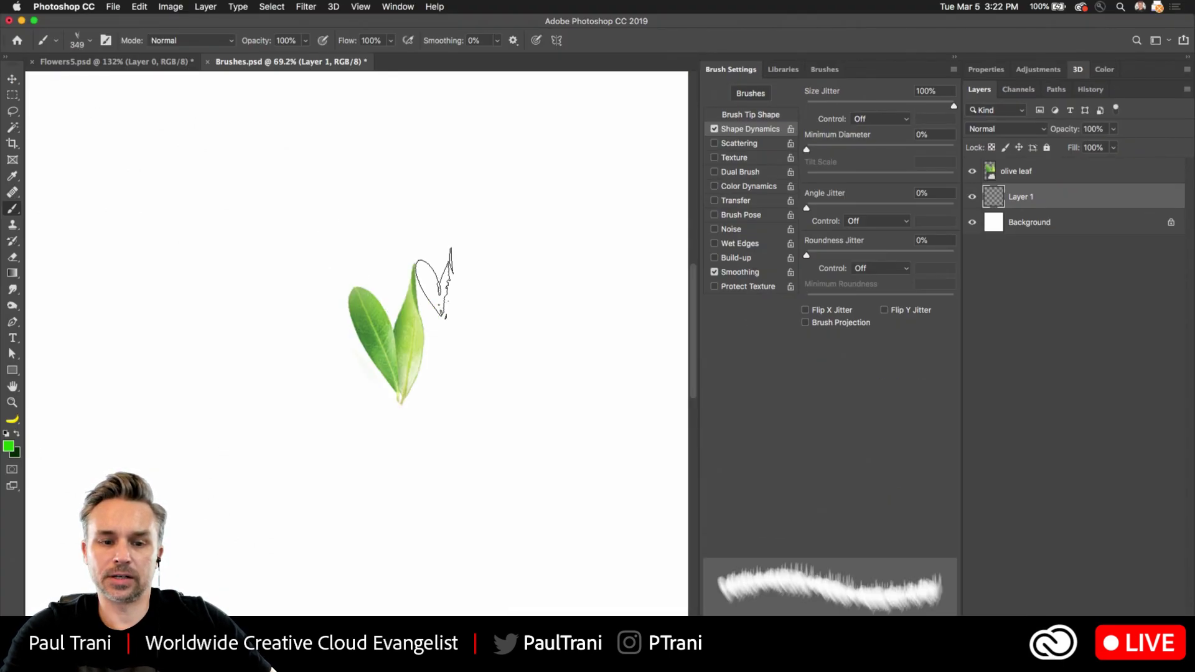
Stamp bright green test leaves of random size on Layer 1 all around the olive leaf
click(471, 295)
click(426, 212)
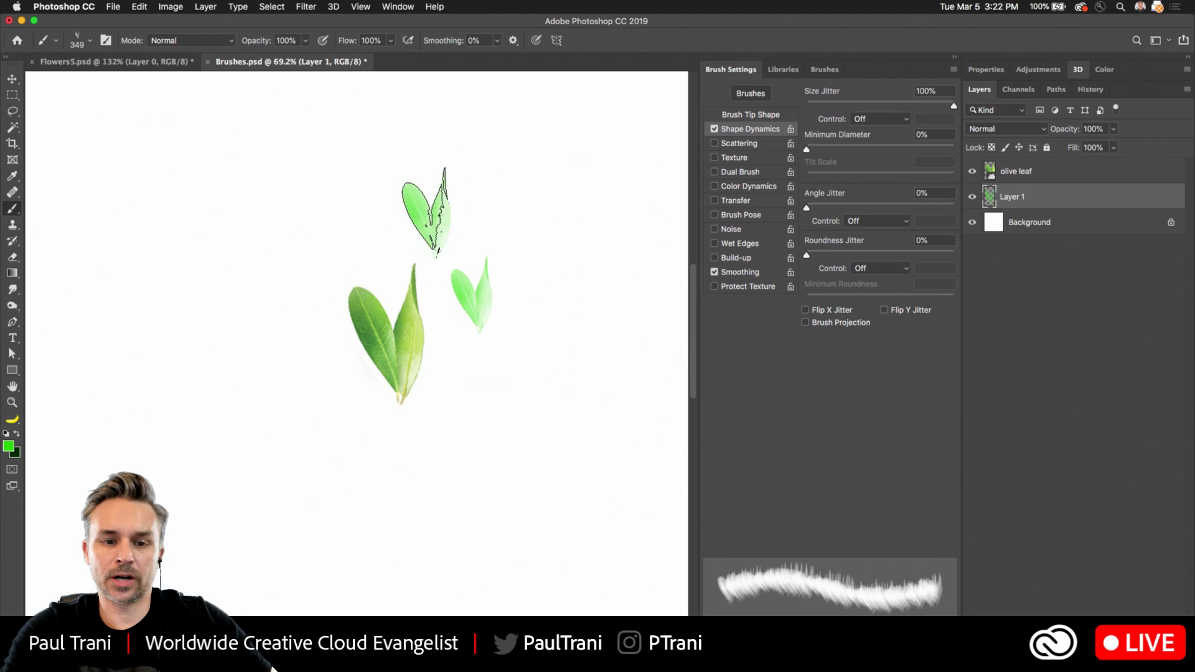
click(298, 248)
click(339, 243)
click(254, 161)
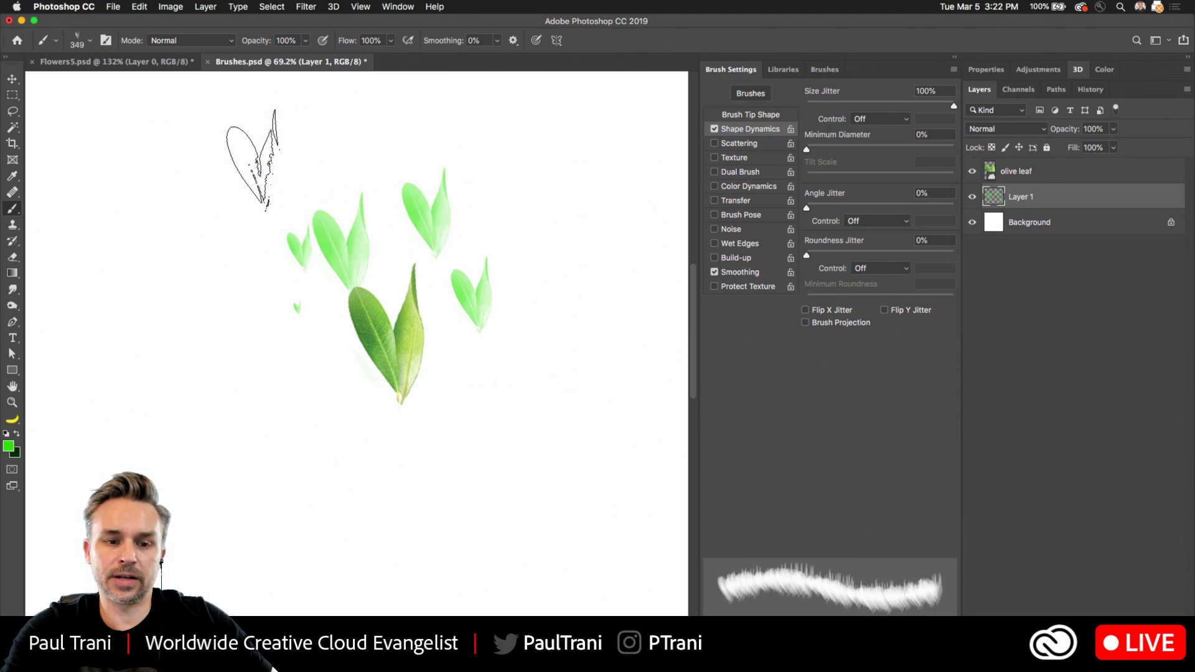
click(209, 355)
click(323, 439)
click(483, 458)
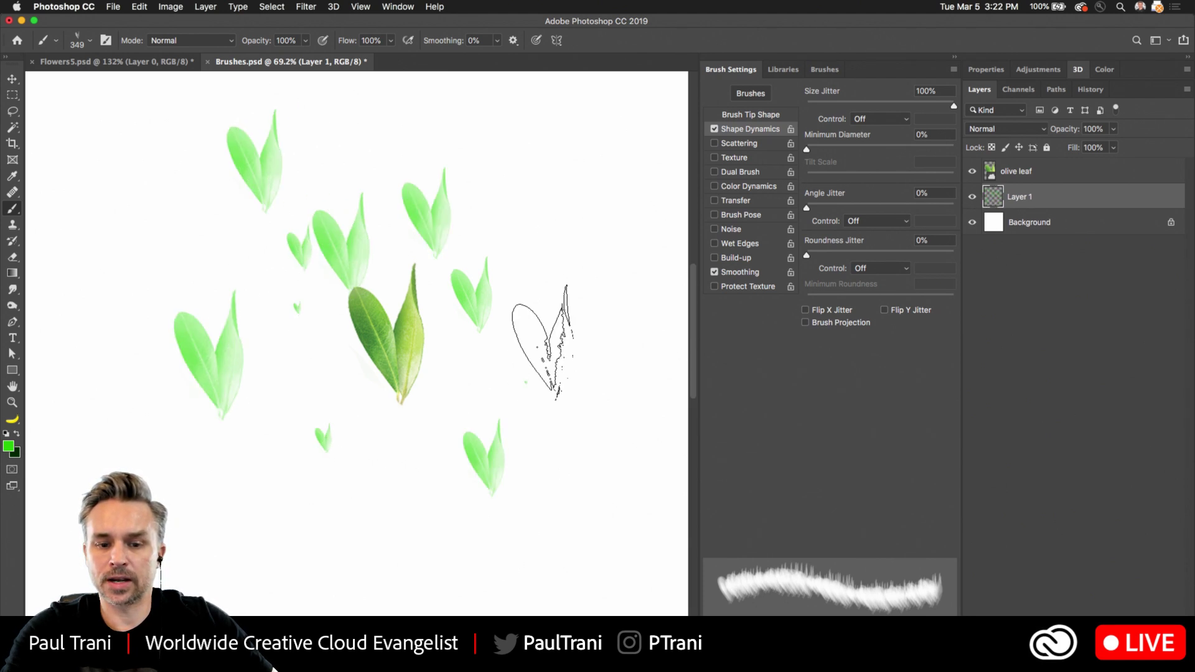
click(543, 338)
click(532, 203)
click(296, 306)
click(295, 367)
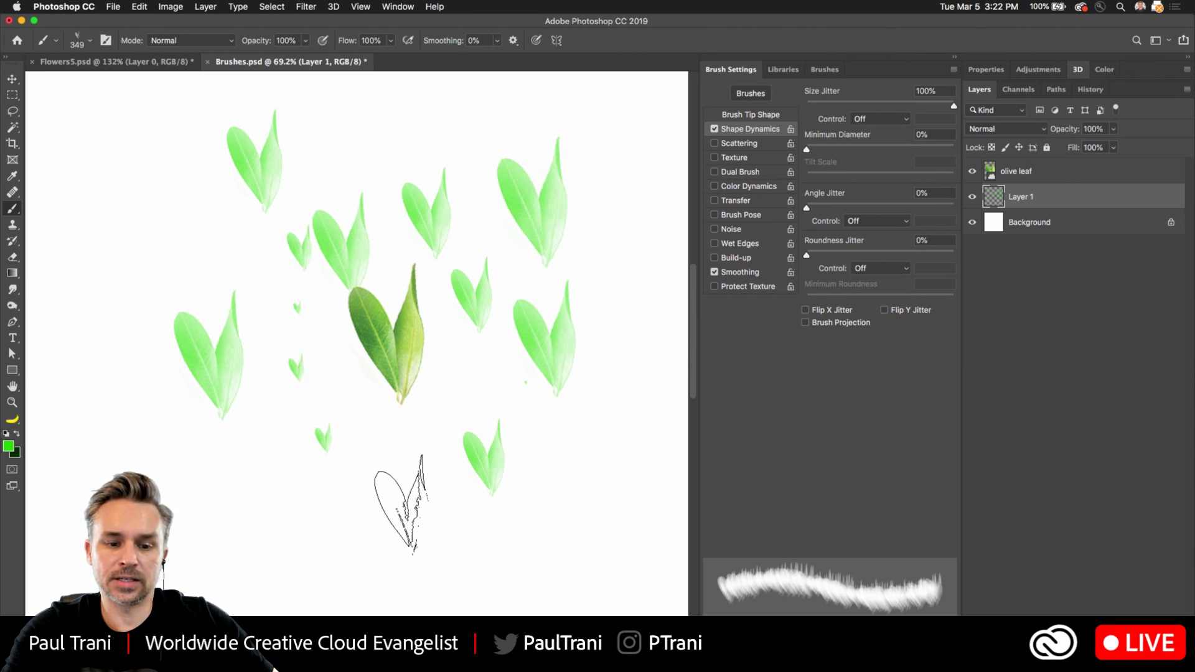
click(401, 504)
click(261, 480)
click(178, 215)
click(322, 153)
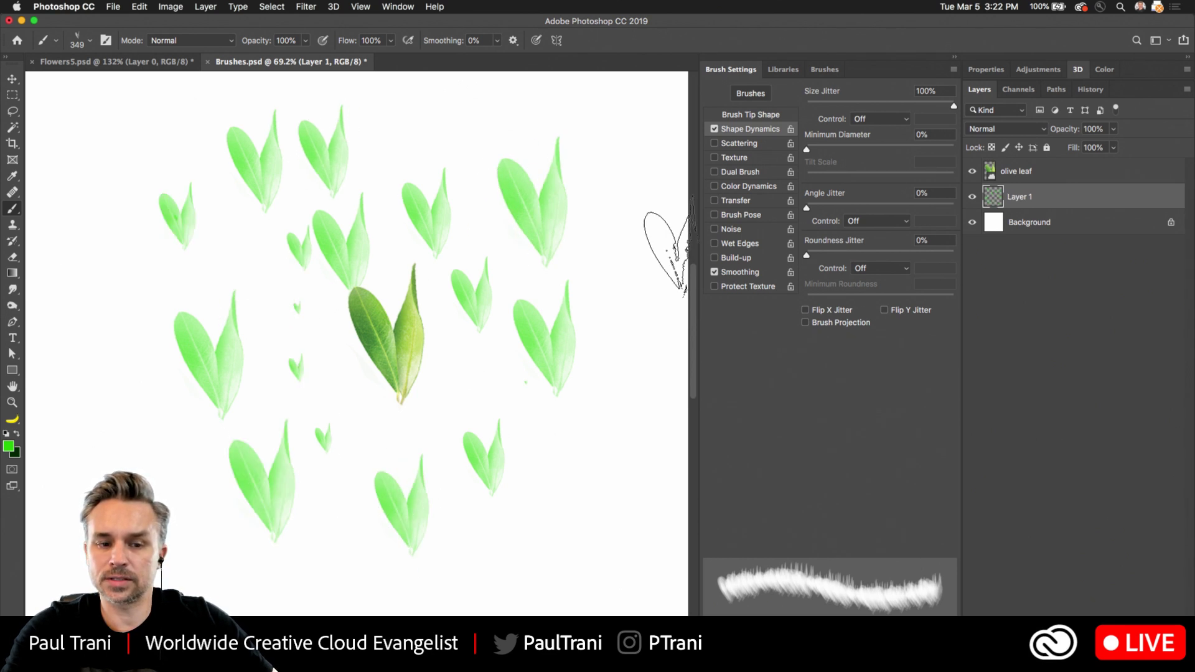
Clear the test leaves from Layer 1 and set the brush's Angle Jitter to 100%
key(super+a)
key(BackSpace)
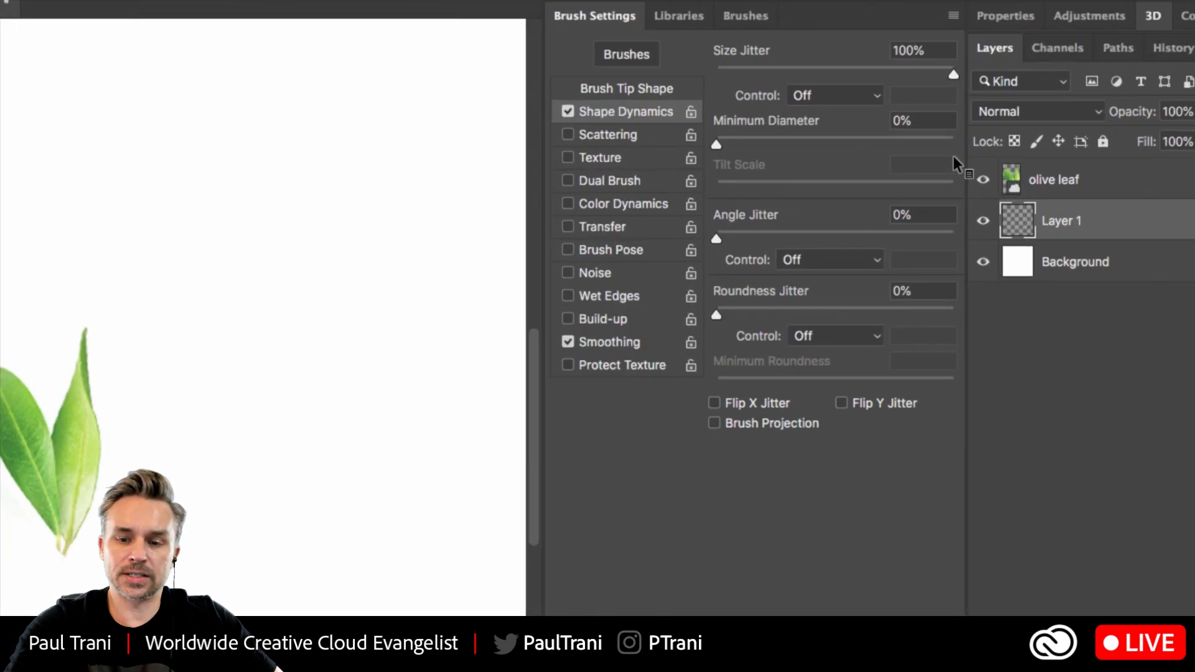
drag(686, 251, 952, 244)
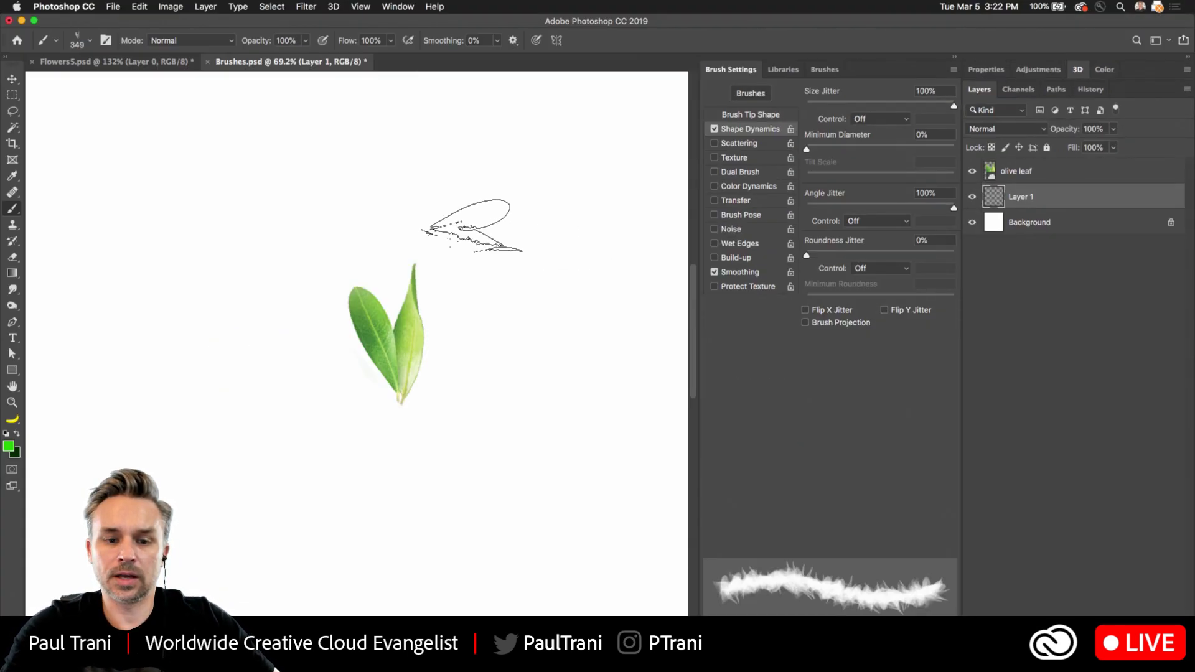
Stamp randomly rotated green test leaves around the olive leaf, and delete them from Layer 1 without leaving a selection
drag(476, 227, 373, 236)
click(296, 257)
click(289, 342)
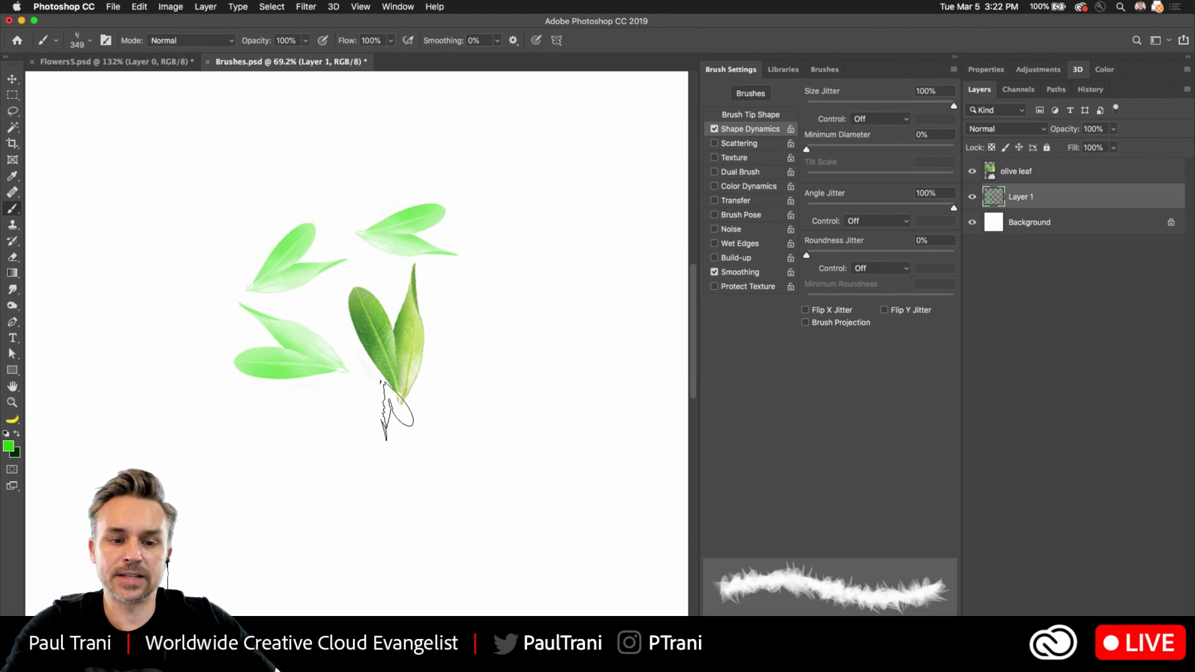
click(528, 329)
click(352, 468)
click(140, 353)
click(232, 188)
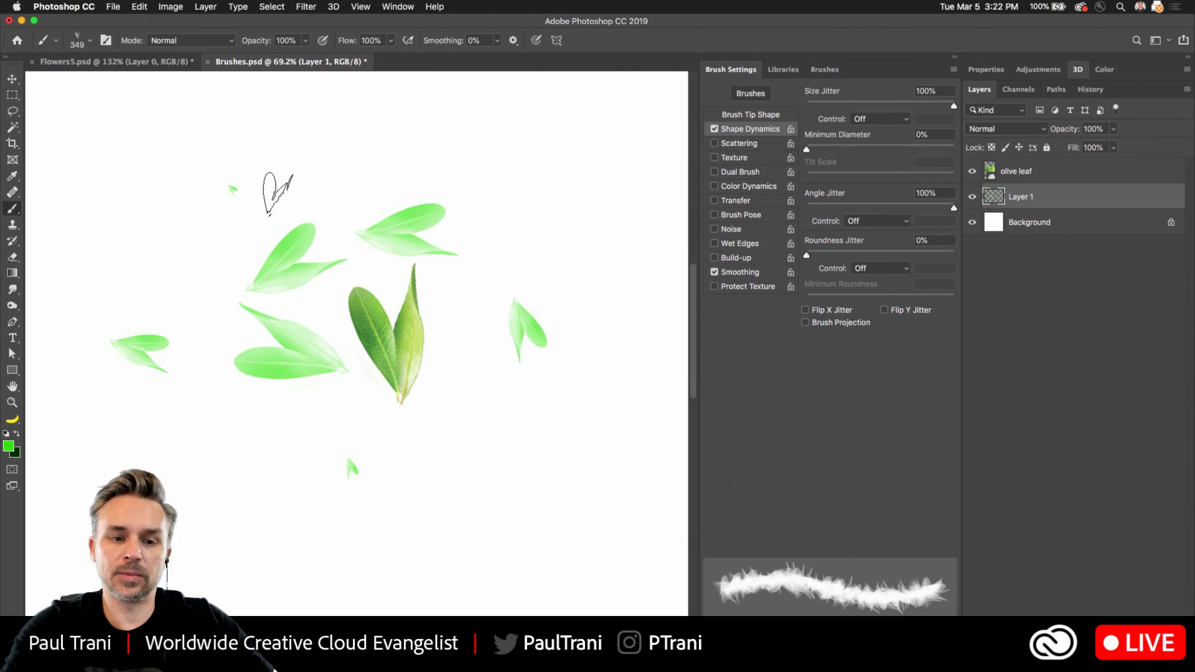
click(429, 182)
click(564, 286)
click(408, 407)
click(542, 460)
click(459, 318)
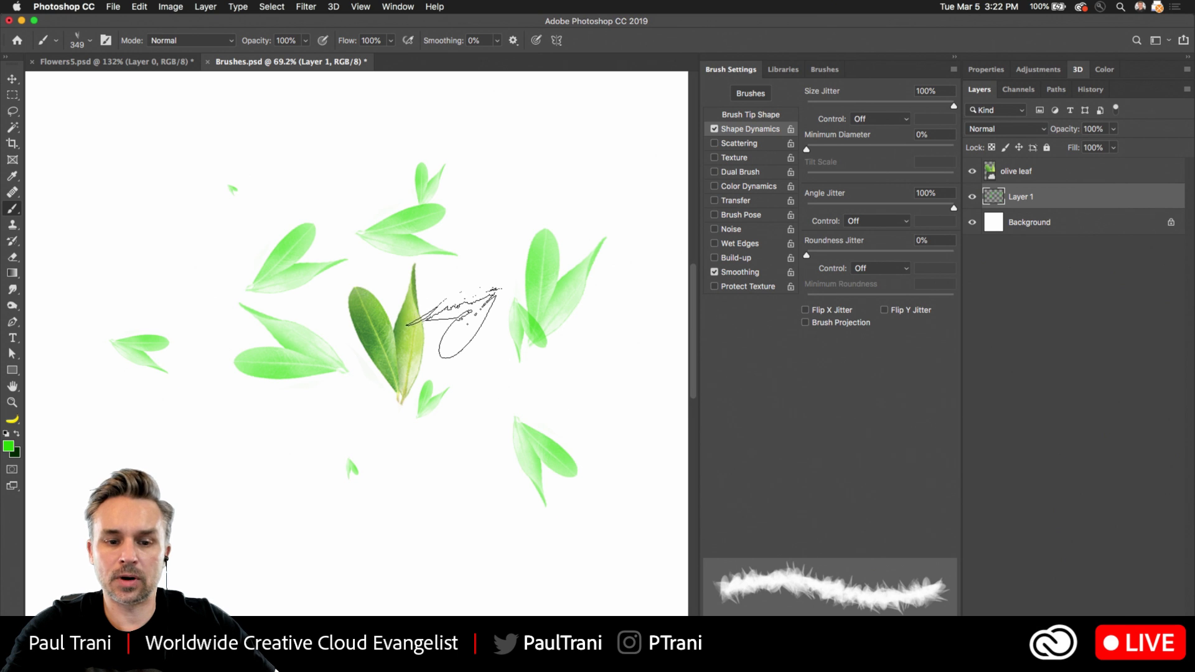
key(super+a)
key(Delete)
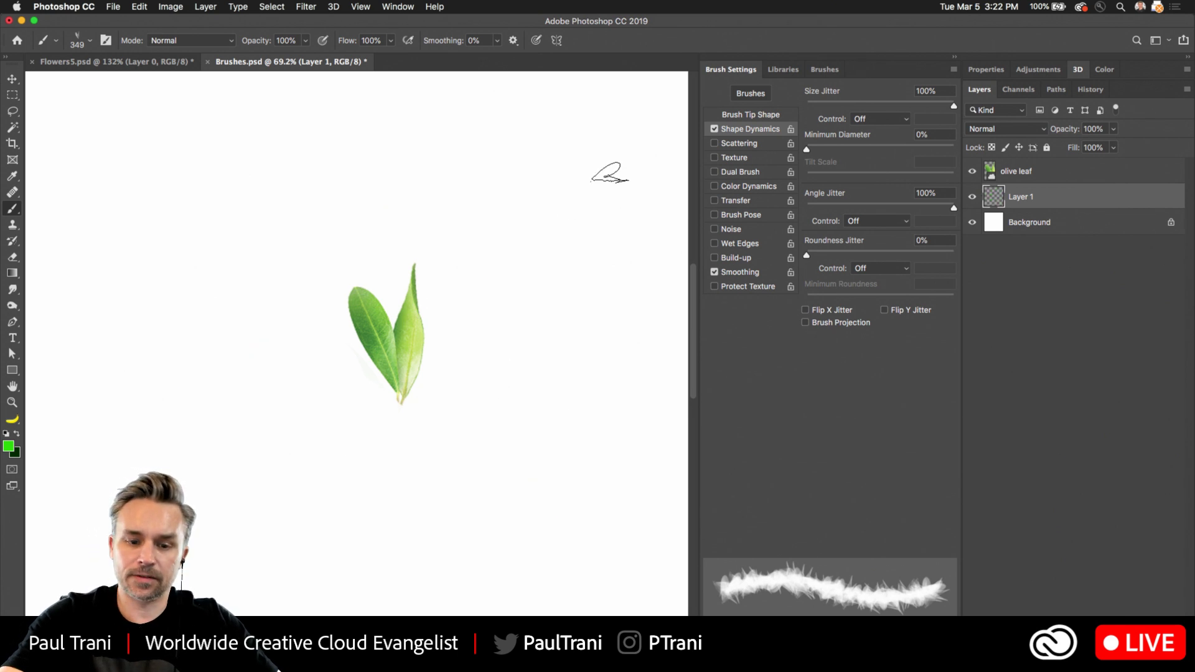
key(super+d)
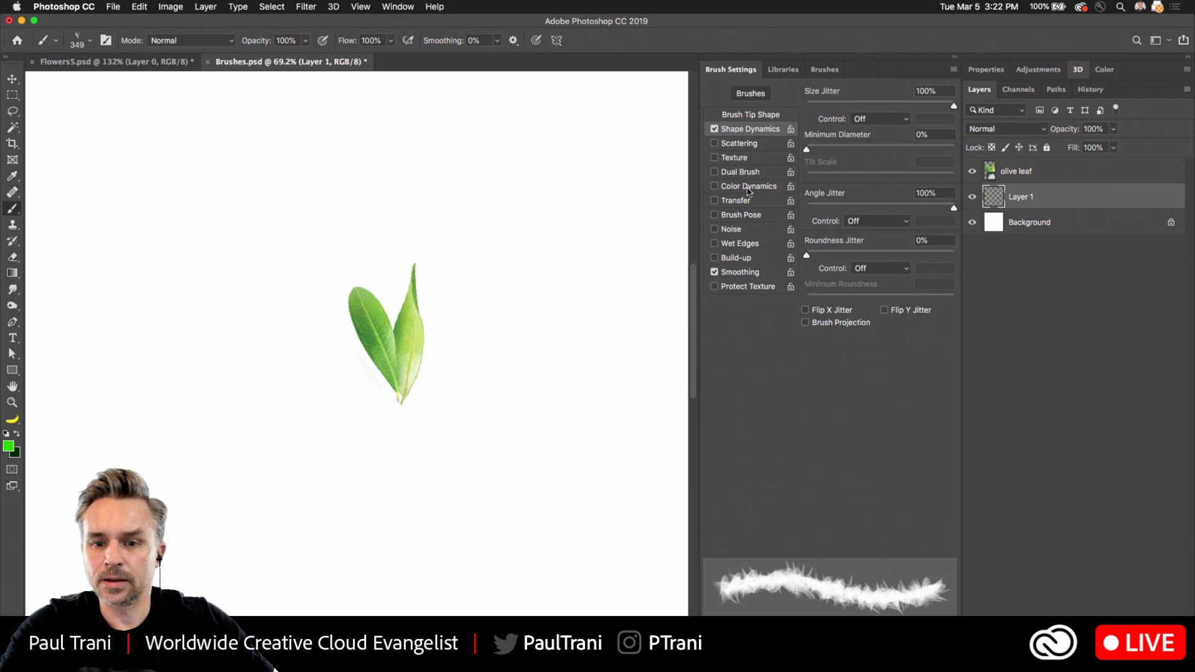
Enable Color Dynamics for the leaf brush with Foreground/Background Jitter at 100% and Hue Jitter at 0%
click(749, 188)
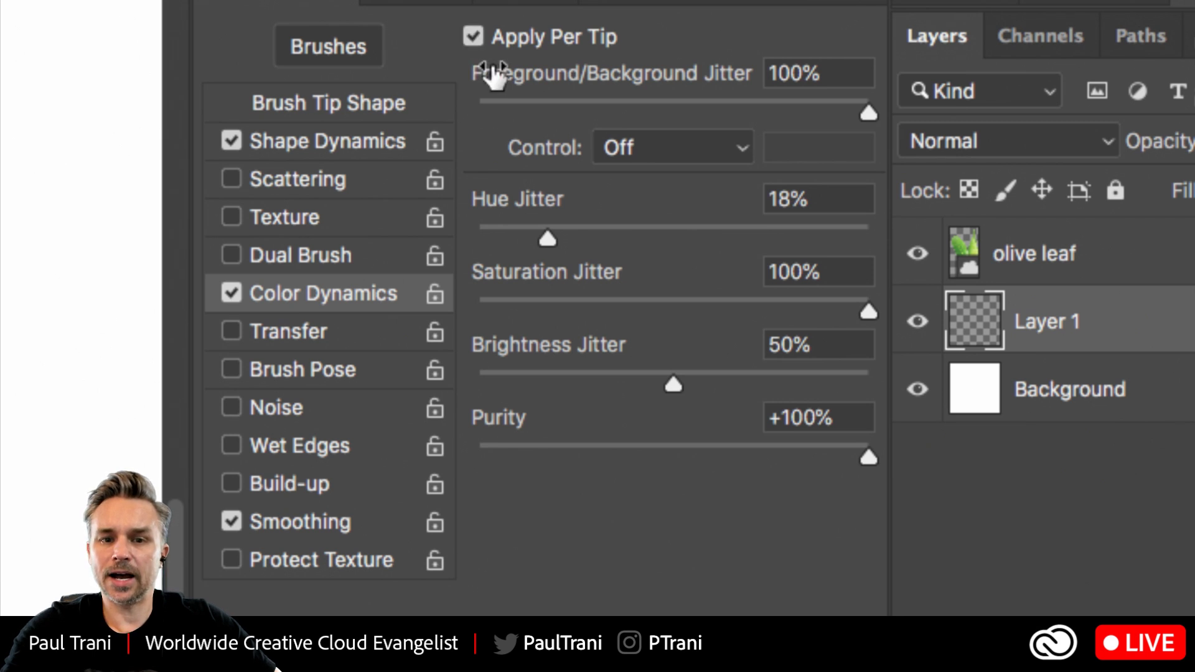
drag(472, 103, 1104, 150)
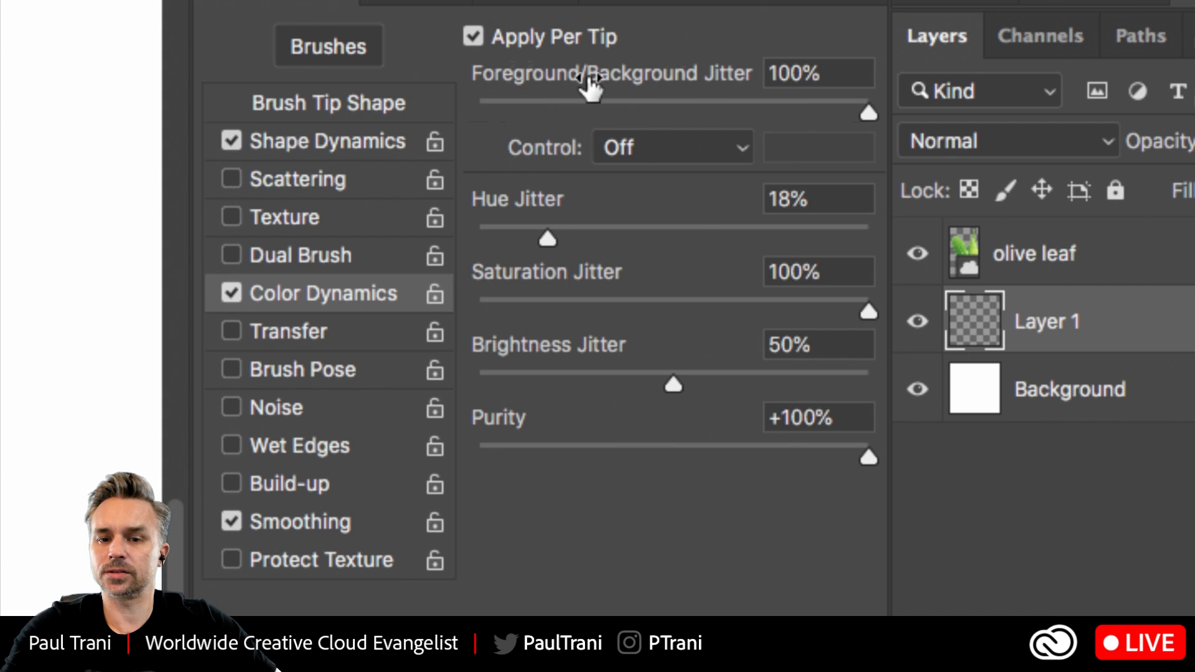
click(632, 78)
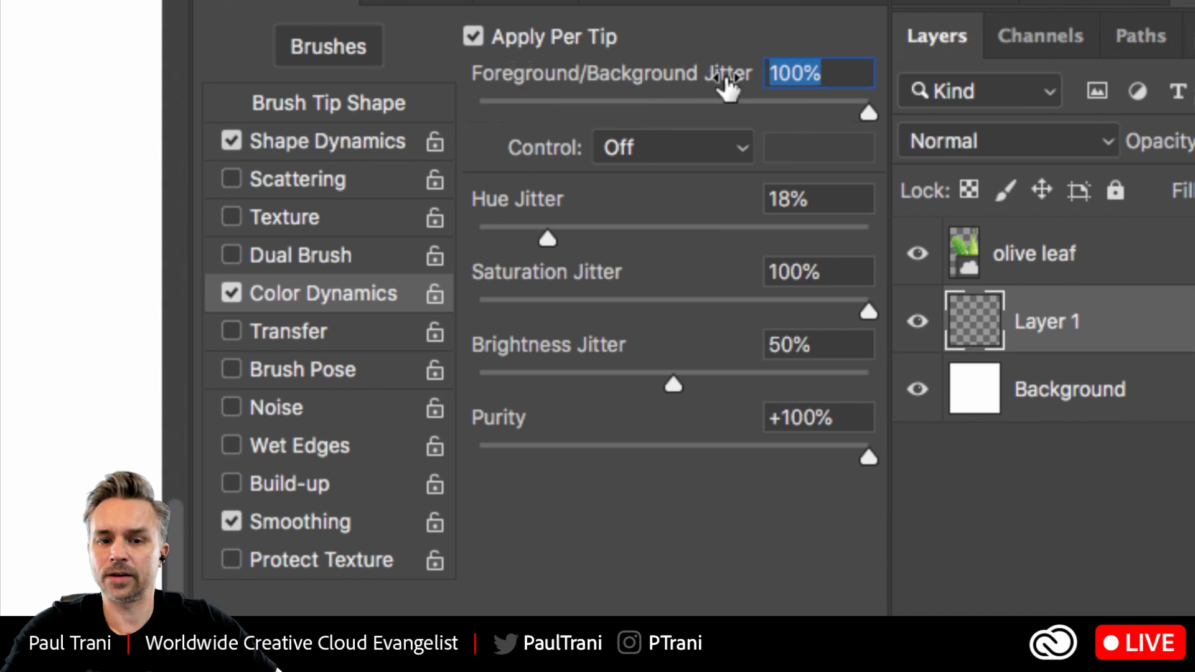
click(666, 240)
click(503, 235)
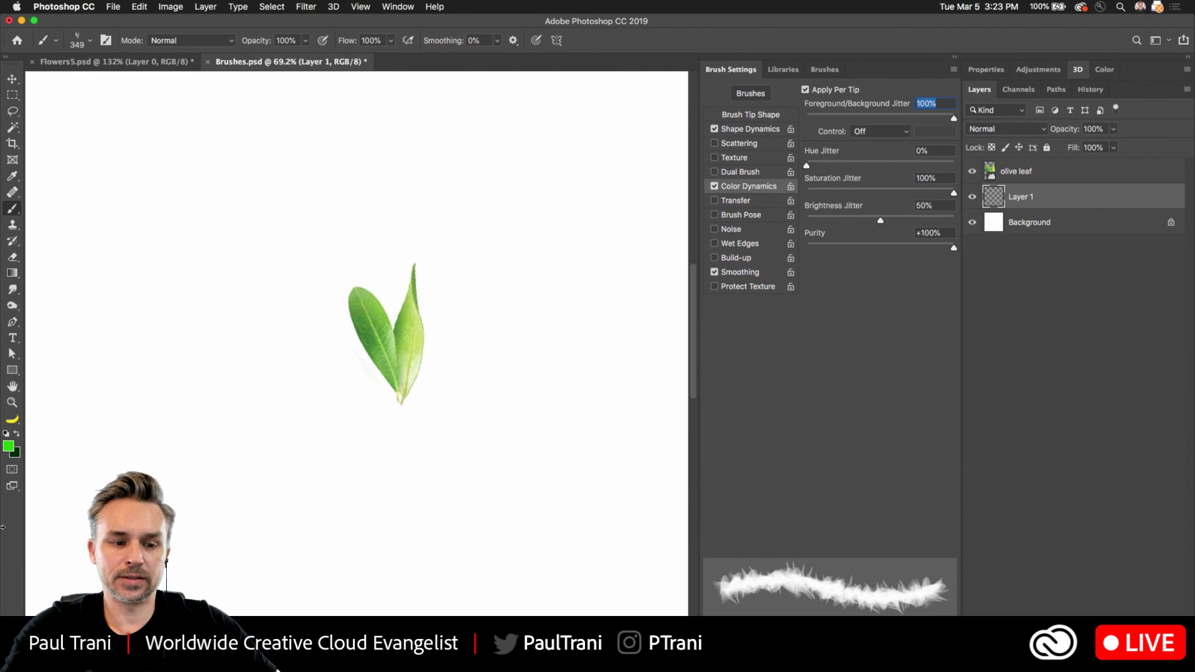
Stamp test leaves in varying green and dark grey tones around the olive leaf to try the color jitter
click(309, 251)
click(498, 309)
click(500, 249)
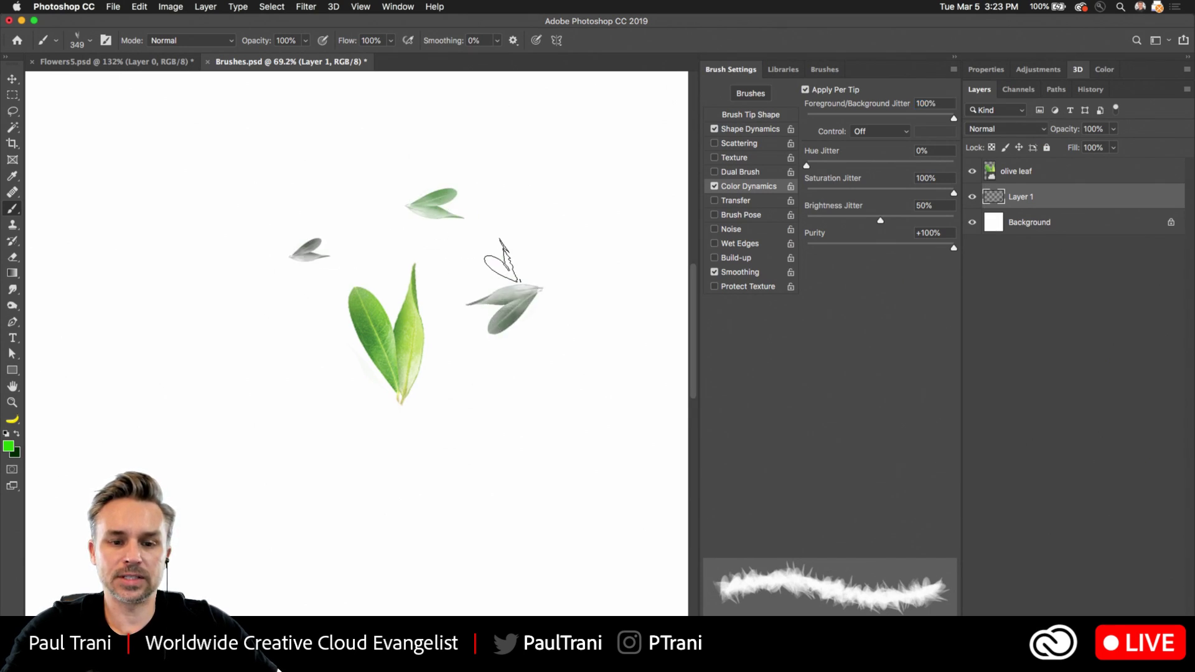
click(439, 255)
click(314, 184)
click(367, 224)
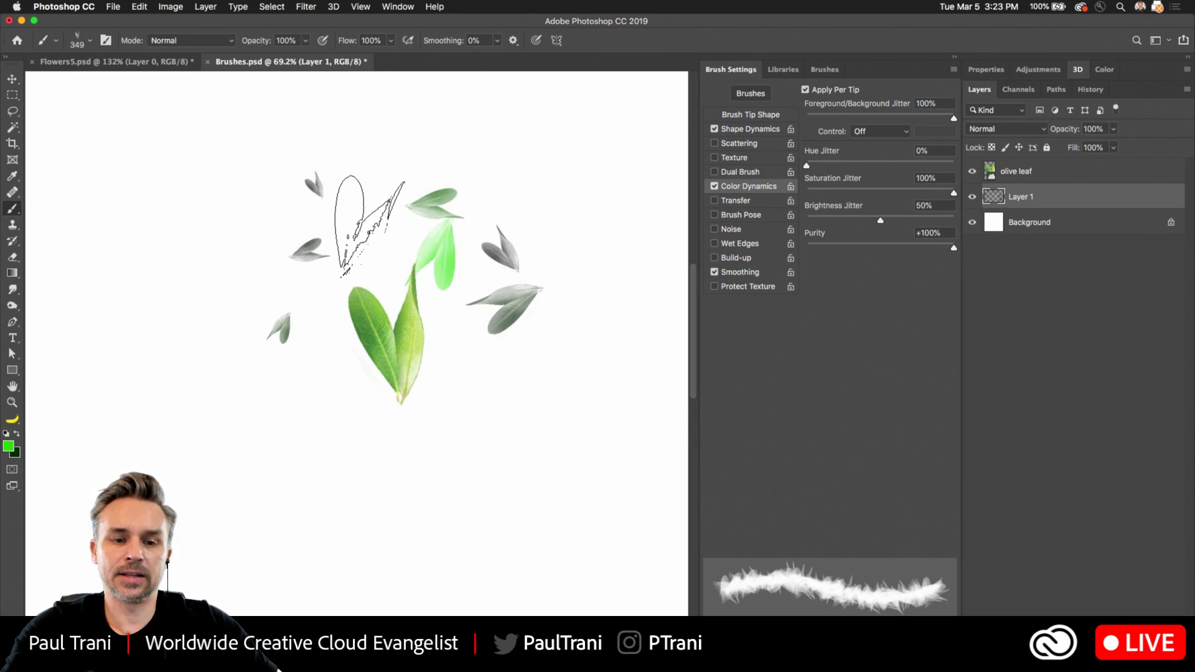
click(336, 370)
click(540, 436)
click(473, 392)
click(414, 471)
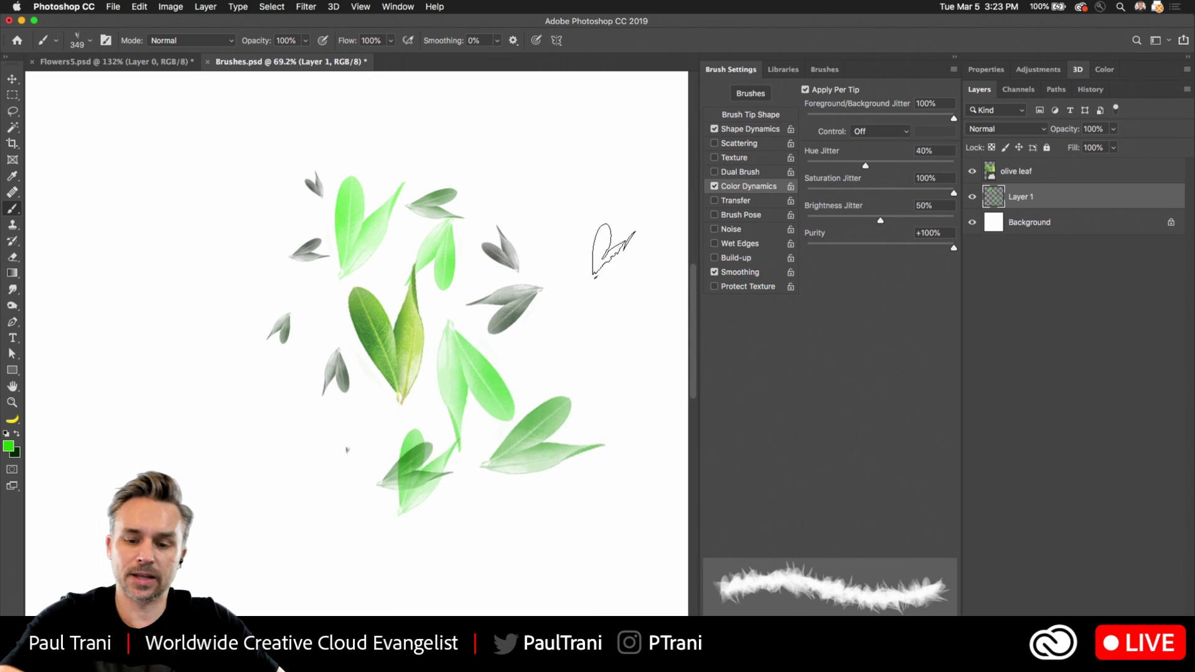
Clear all painted leaves and the selection from Layer 1, and stamp two small leaves above the olive leaf
key(super+a)
key(Delete)
key(super+d)
click(261, 215)
click(340, 212)
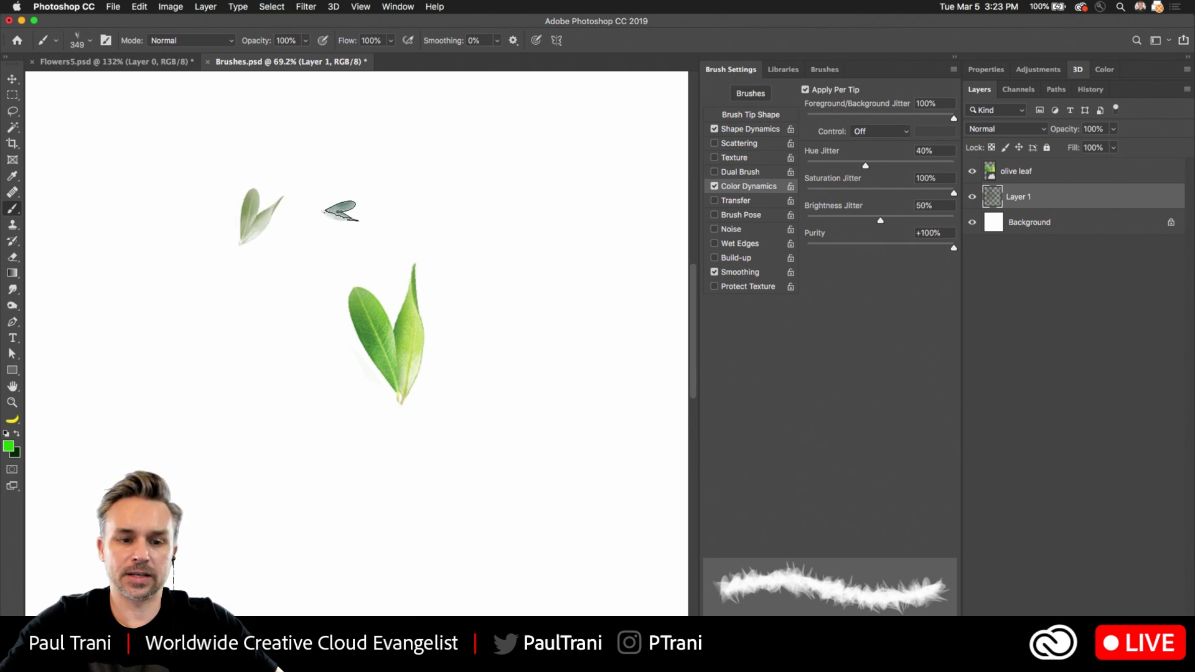
Enlarge the leaf brush to 600 px and stamp overlapping leaves in varied hues around the olive leaf
key(bracketright)
key(bracketright)
key(bracketright)
click(479, 205)
click(479, 360)
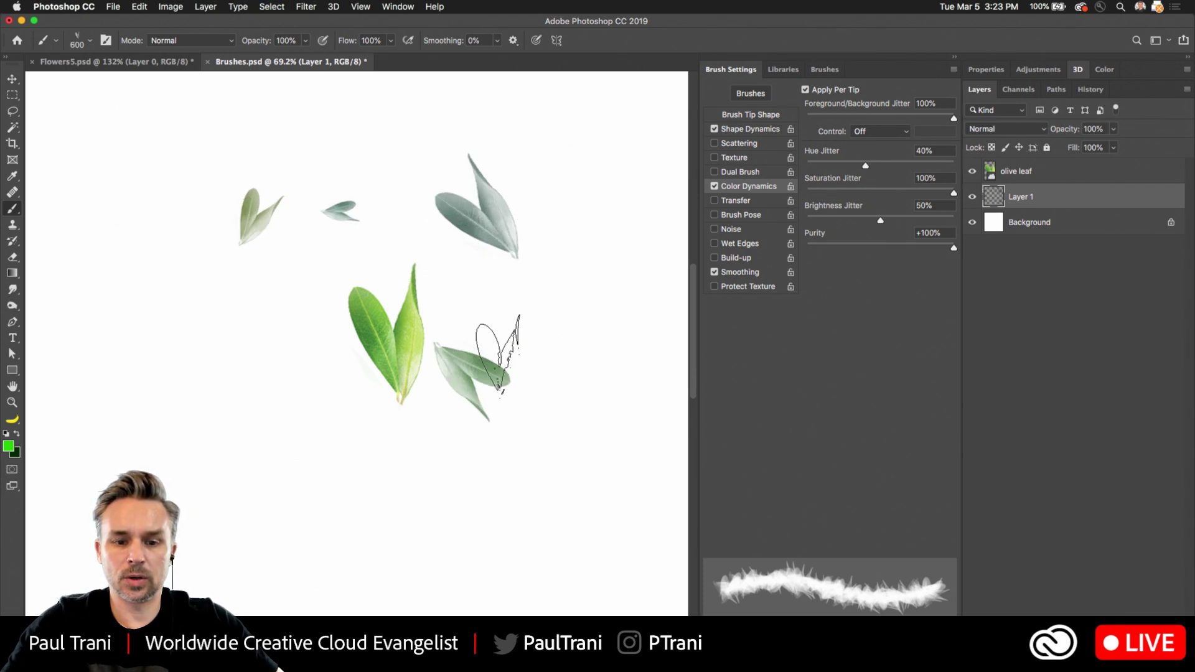
click(550, 308)
click(494, 280)
click(308, 286)
click(244, 348)
click(370, 413)
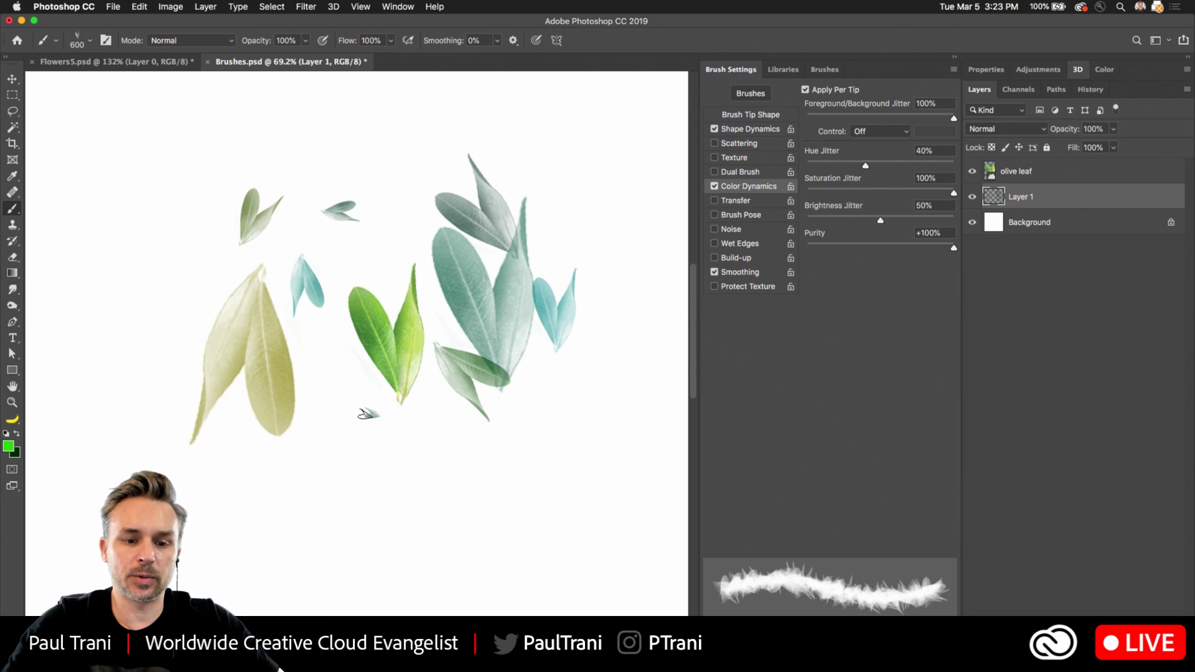
click(323, 363)
click(207, 274)
click(368, 137)
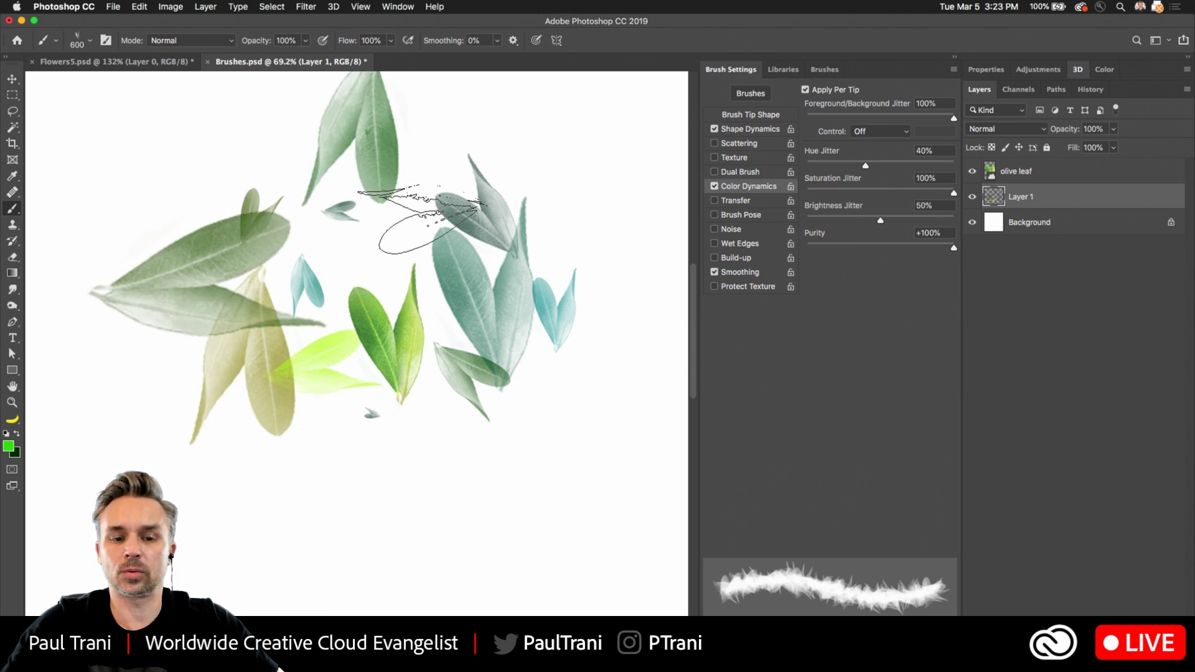
Stamp more 600 px leaves in varied hues across the upper, outer and lower areas around the olive leaf
click(422, 208)
click(530, 136)
click(609, 231)
click(563, 464)
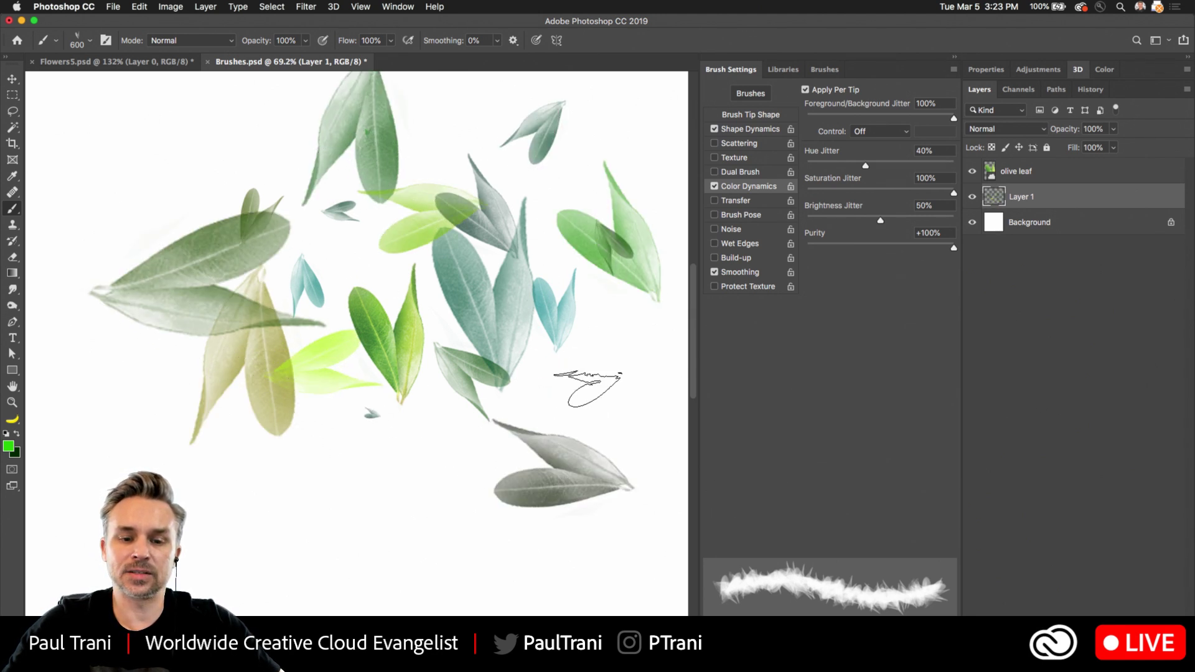
click(598, 360)
click(412, 477)
click(261, 540)
click(157, 385)
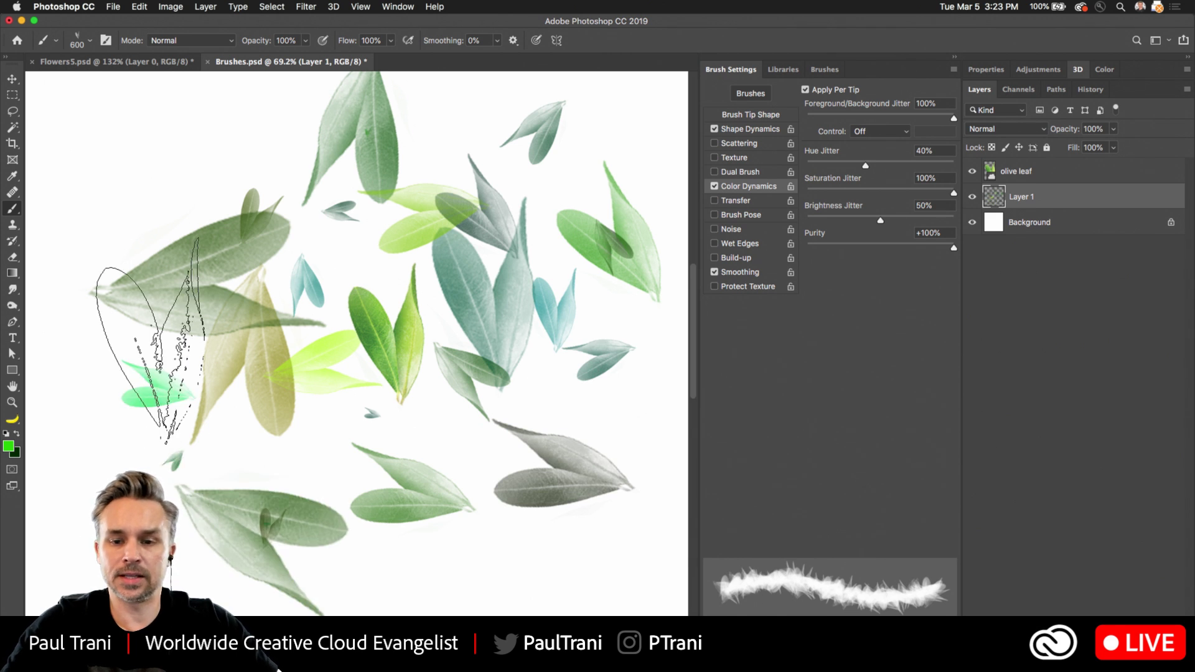
click(163, 187)
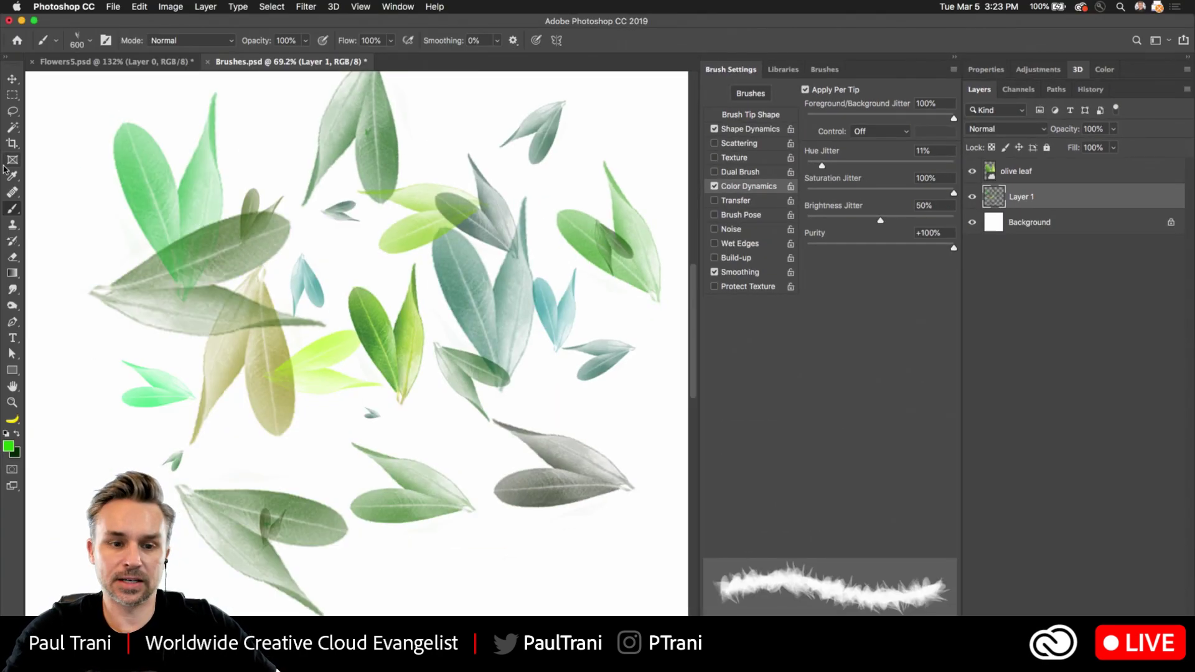
Set the leaf brush's Hue Jitter to 11% and stamp a few more leaves beside the upper-left group
click(229, 147)
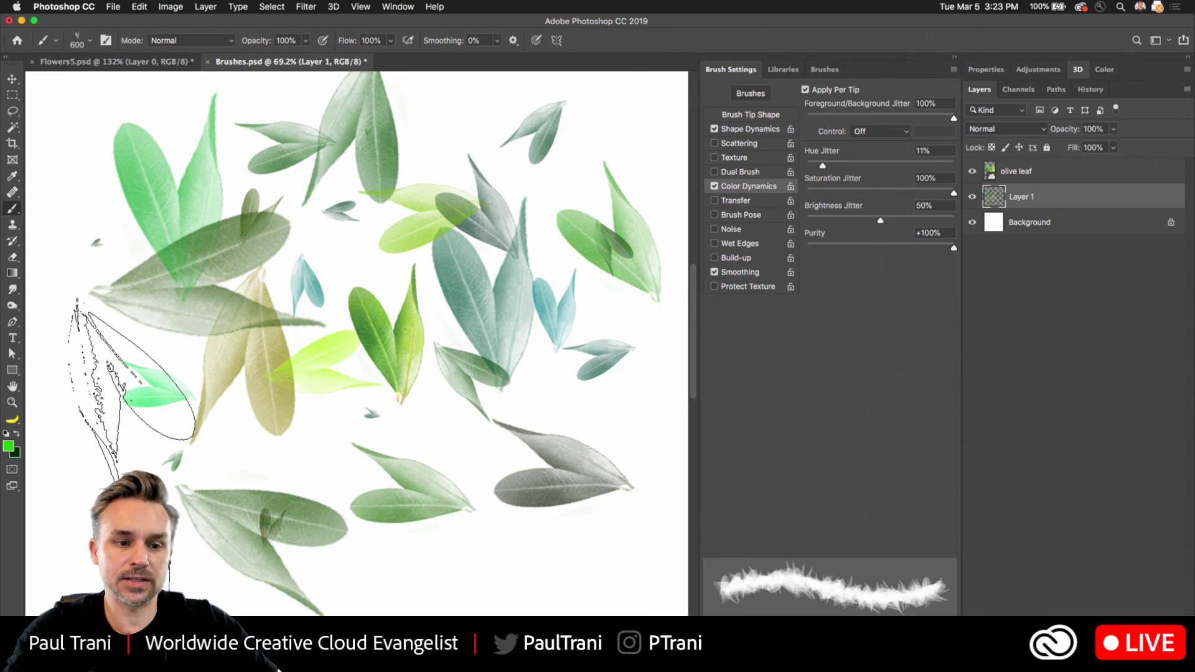
scroll(246, 329, down, 3)
scroll(246, 329, down, 2)
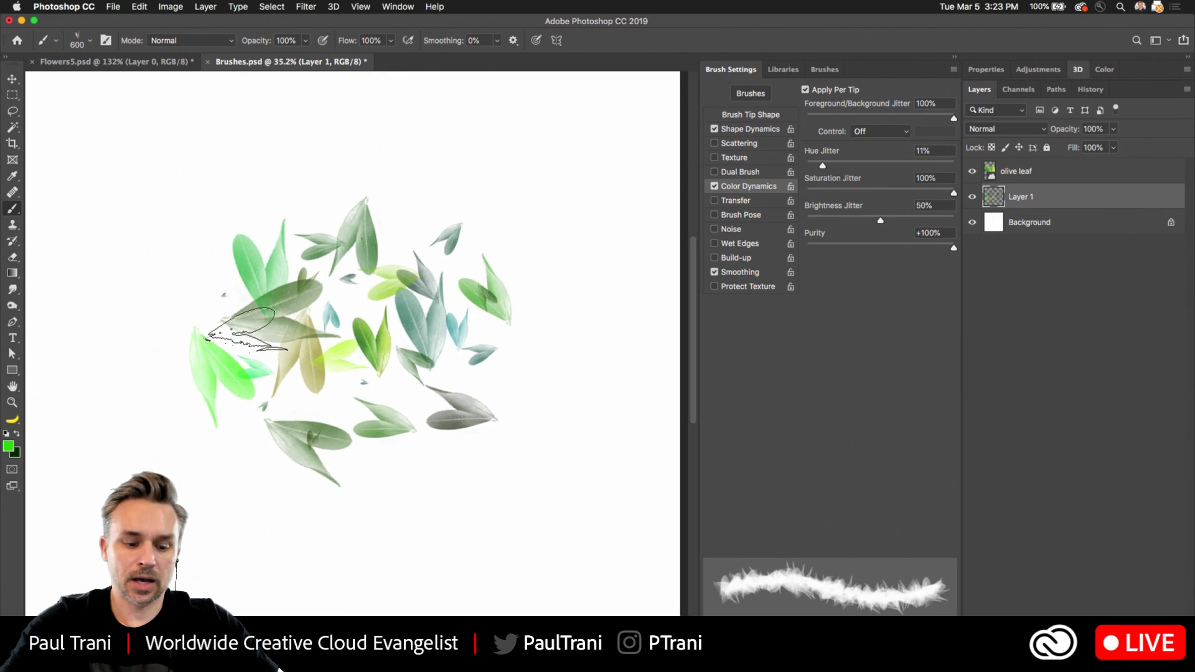
Clear all painted leaves from Layer 1 and show the leaf brush's Shape Dynamics settings
key(super+z)
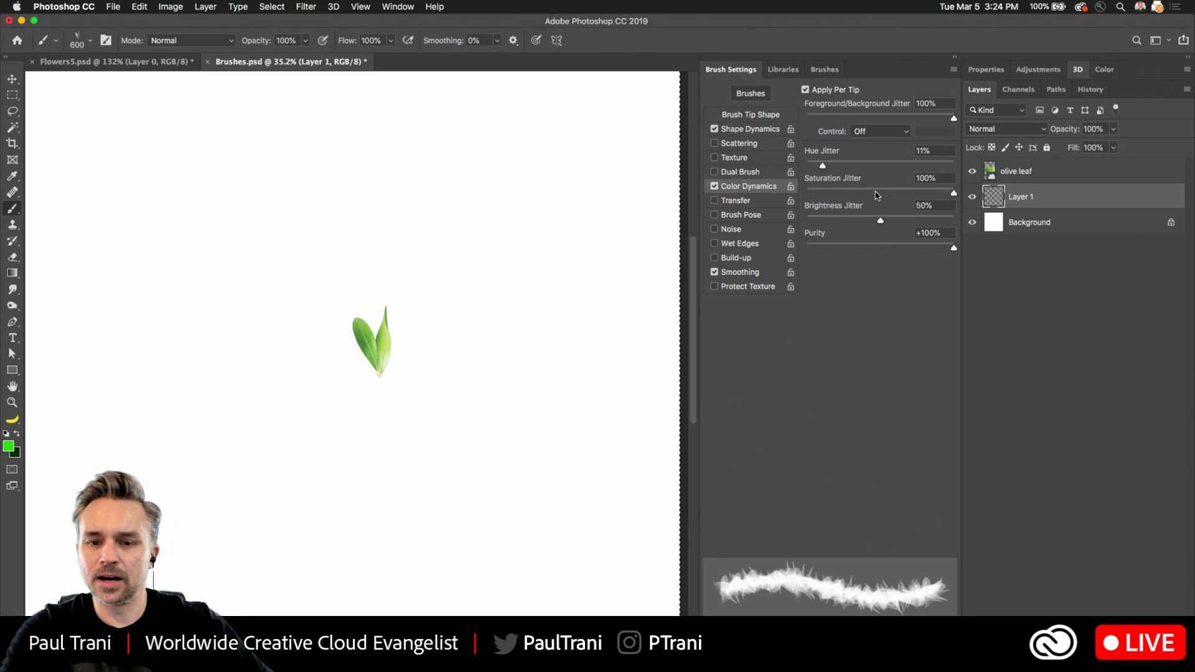
click(745, 133)
Stamp a loose arc of green and grey leaves in random sizes and angles above and beside the olive leaf
click(433, 228)
click(334, 275)
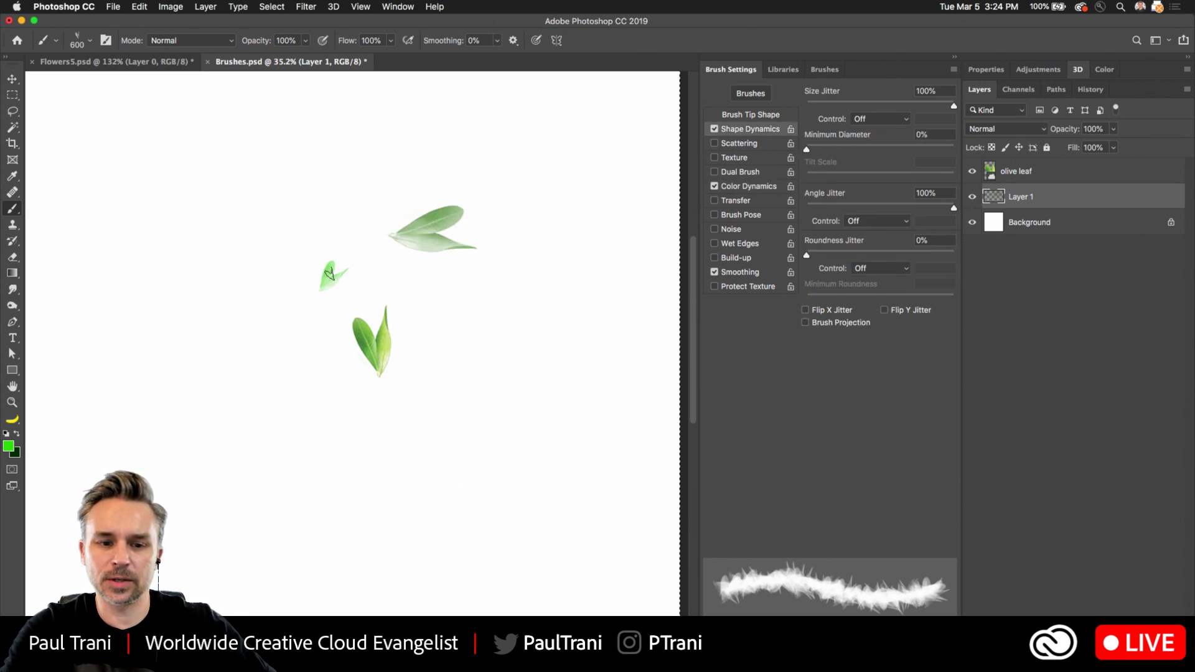
click(421, 287)
click(473, 364)
click(495, 311)
click(535, 272)
click(542, 218)
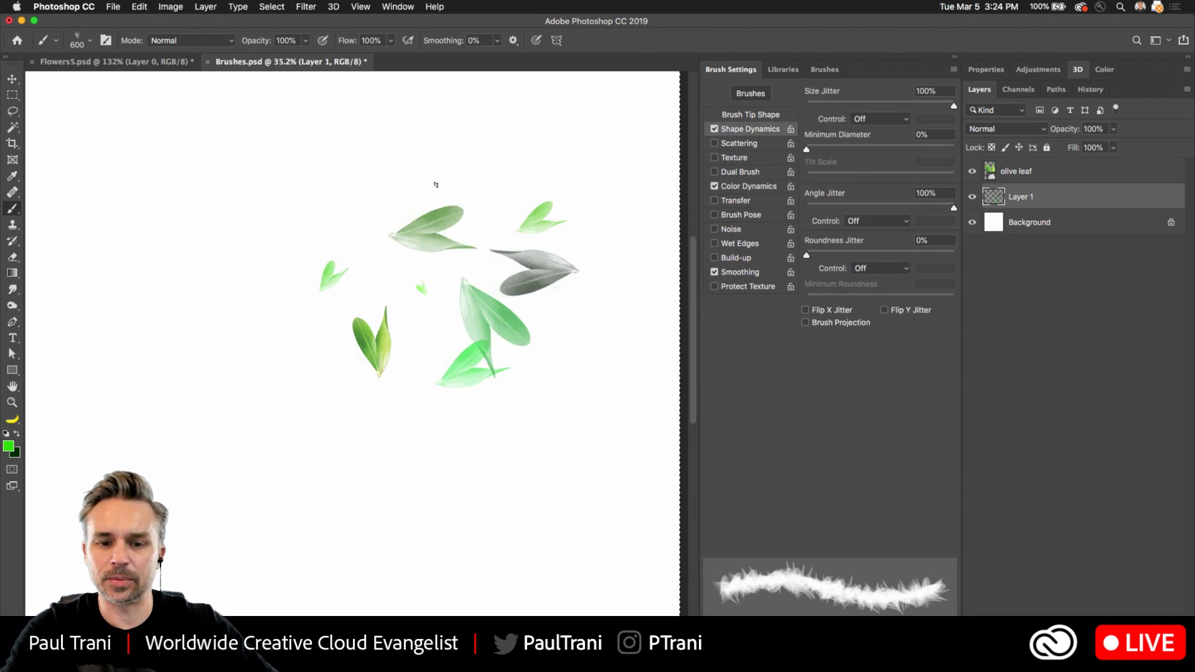
click(331, 184)
click(367, 258)
click(355, 178)
click(386, 154)
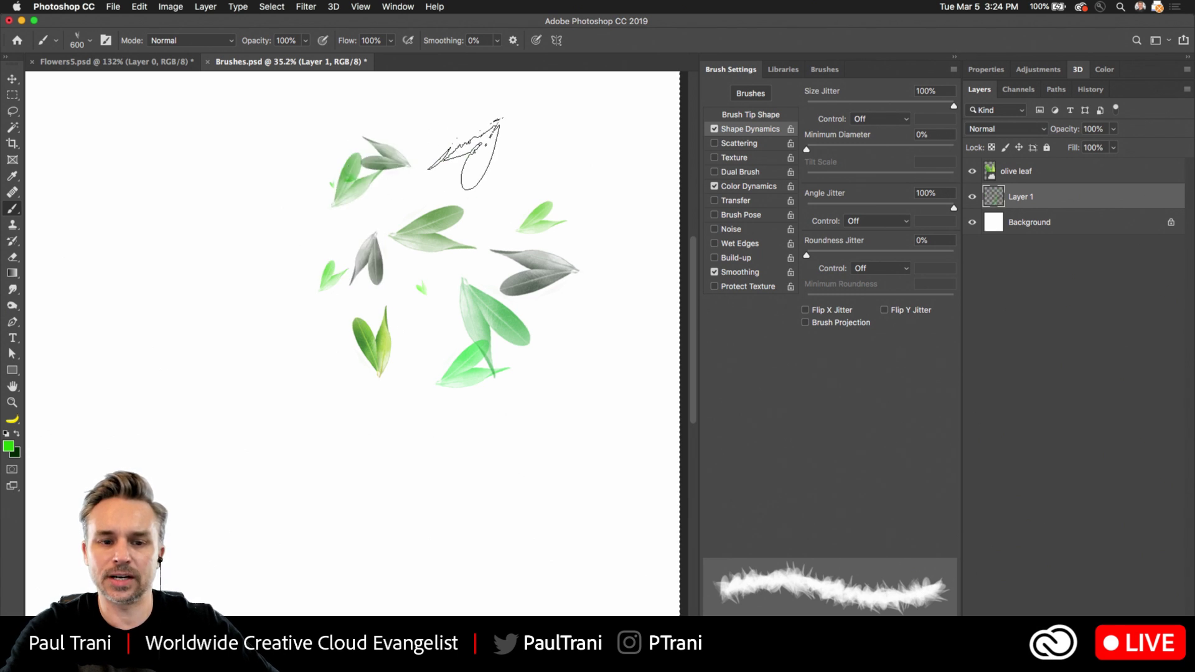
click(466, 151)
click(525, 182)
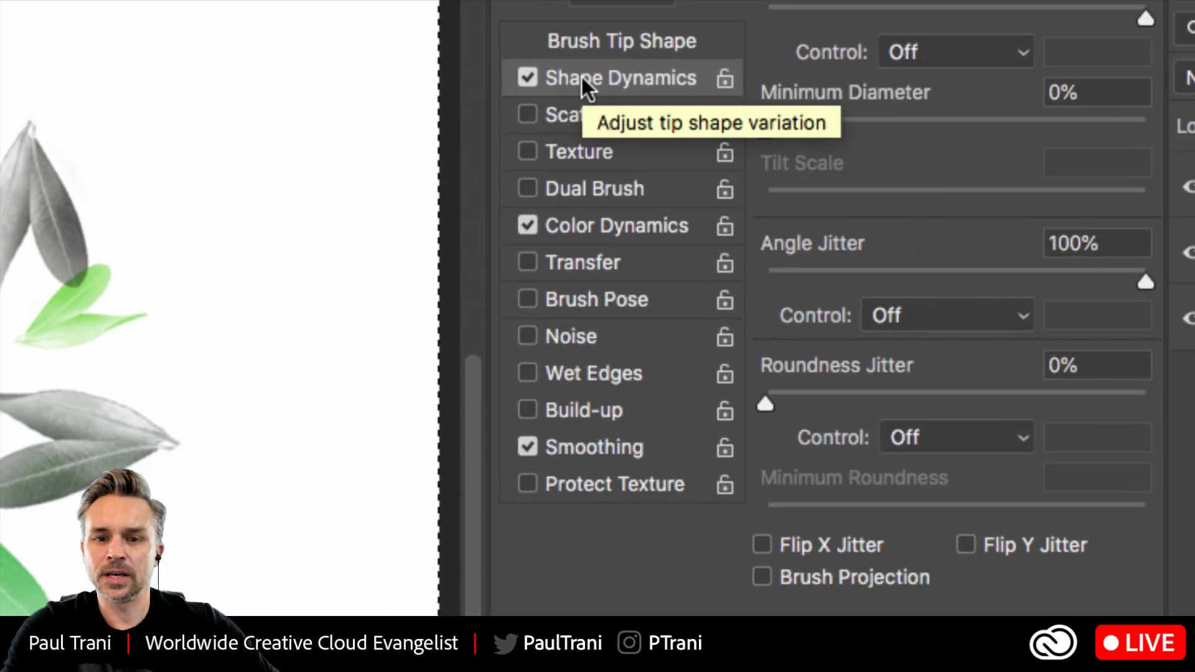
Review the leaf brush's Color Dynamics and Shape Dynamics settings, including the size and angle jitter
click(602, 231)
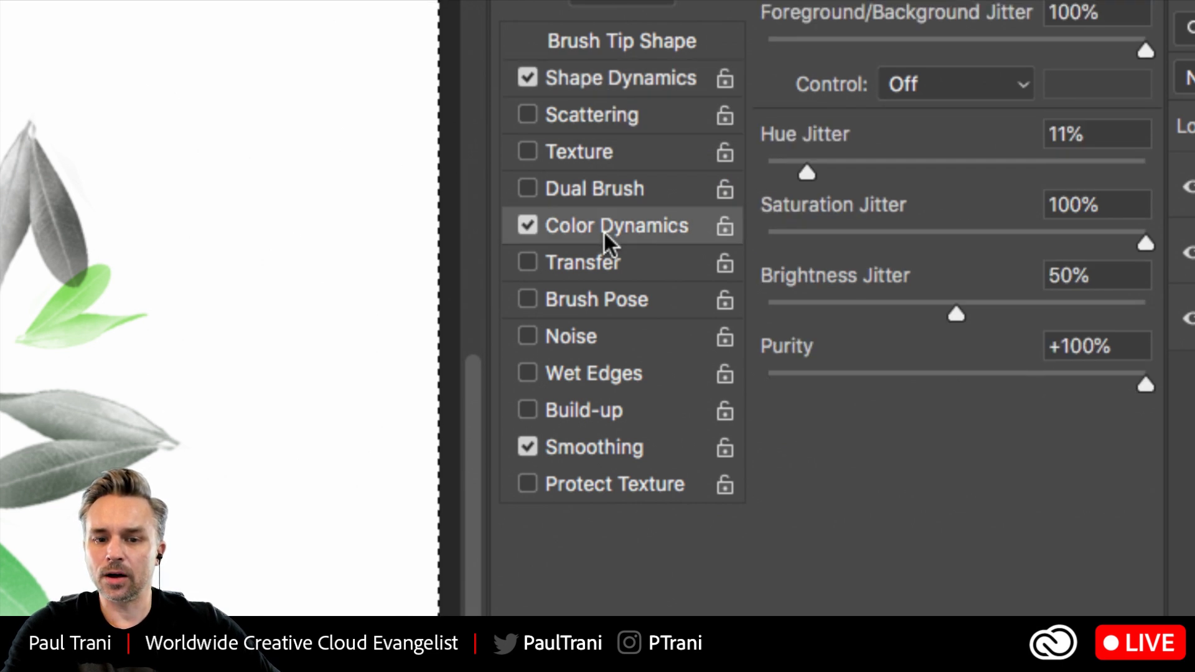
click(601, 82)
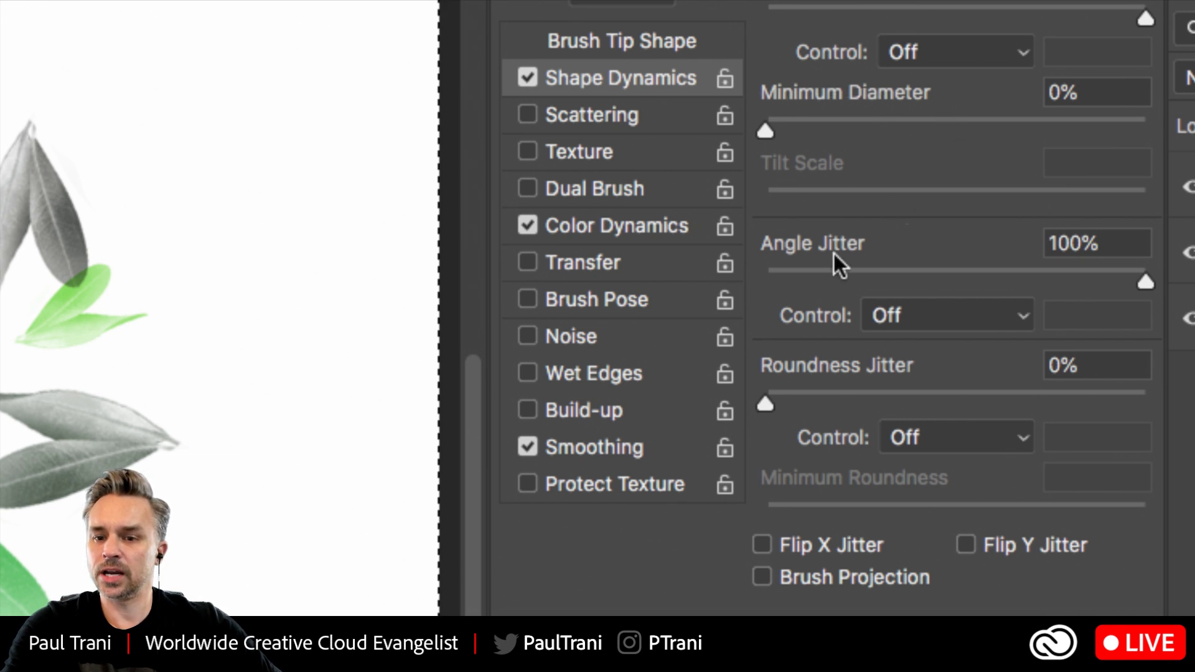
click(575, 230)
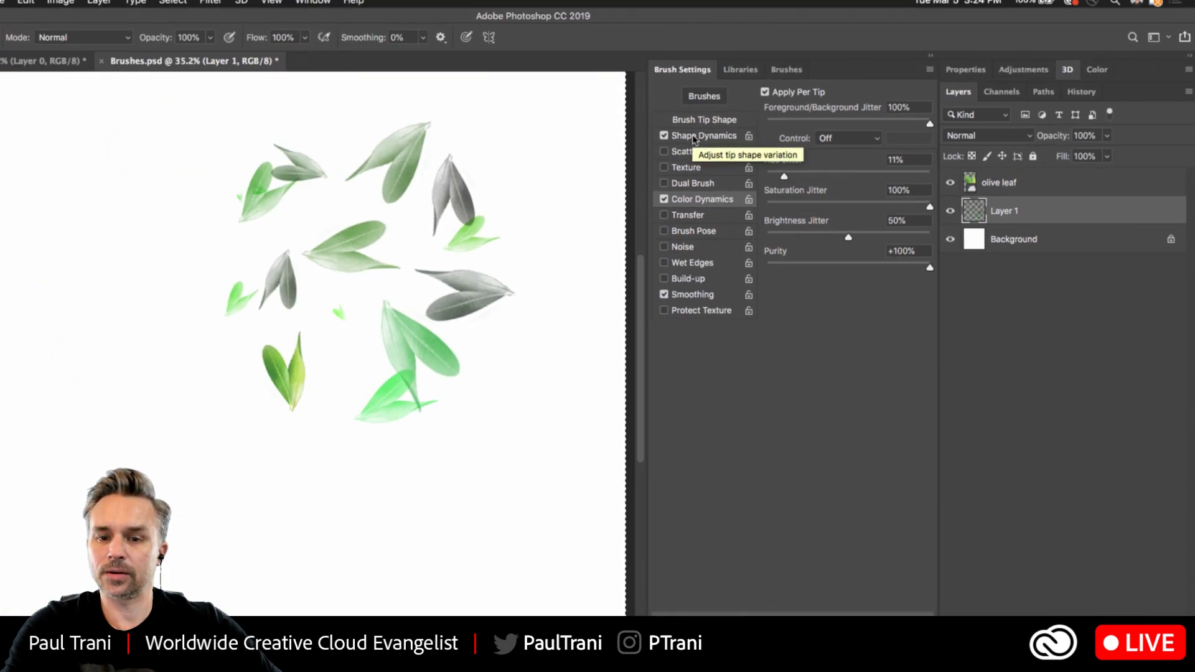
click(694, 137)
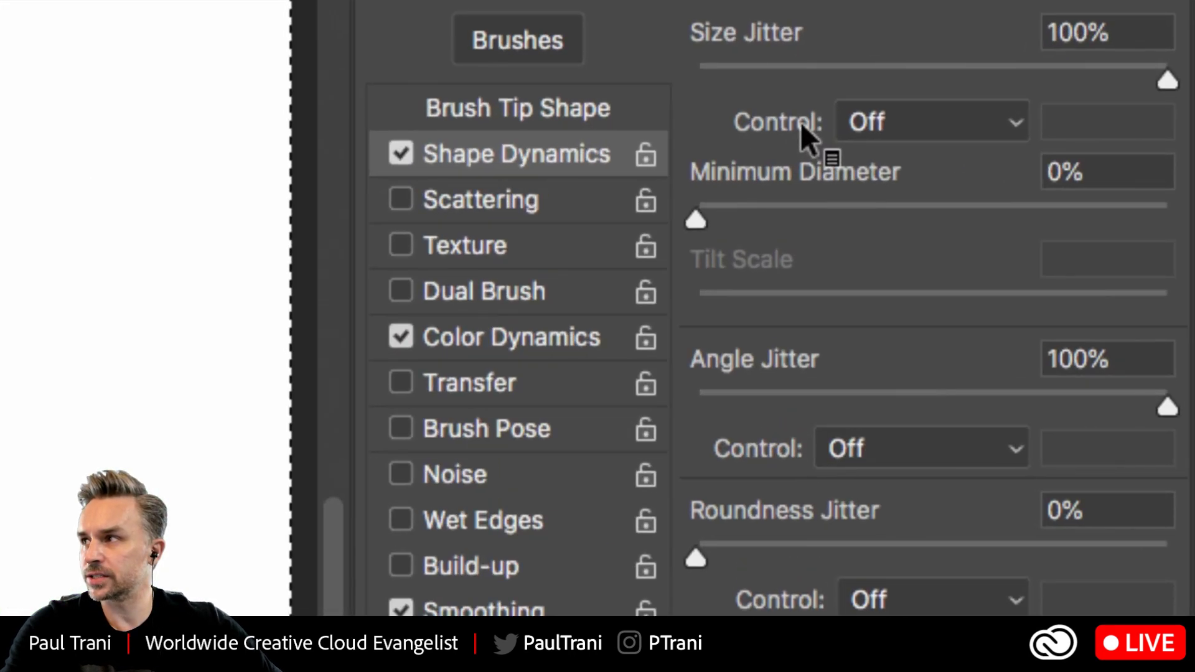
click(644, 154)
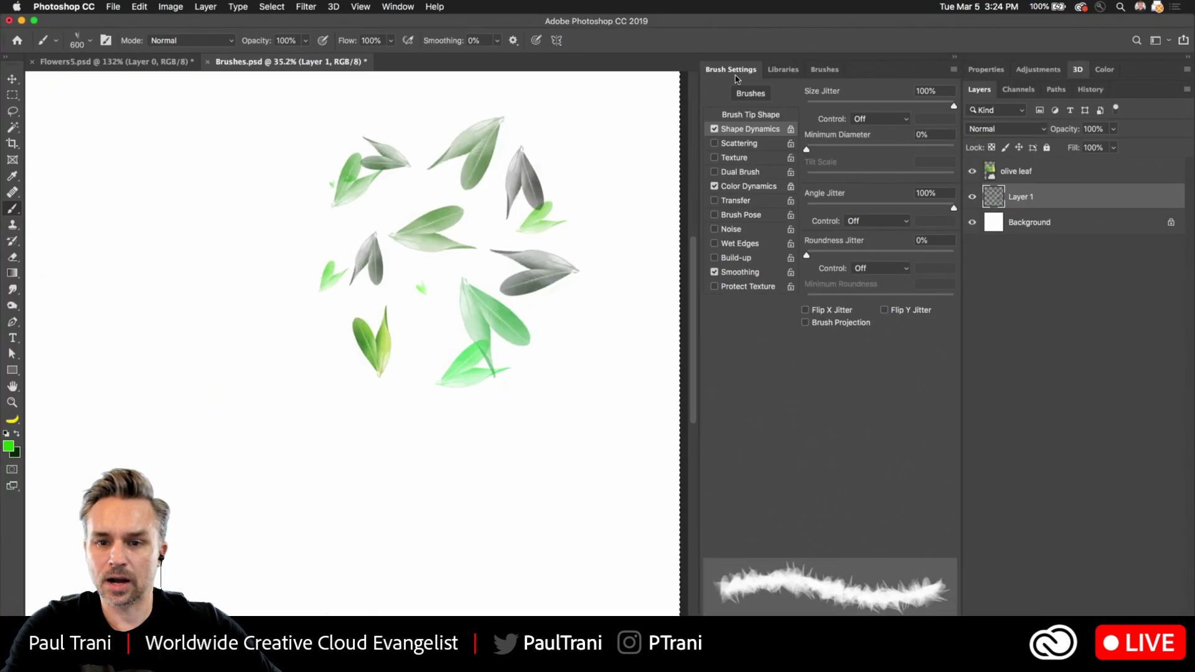
Choose the 1663 px brush with long radiating leaves from the Leaf brushes group
click(822, 71)
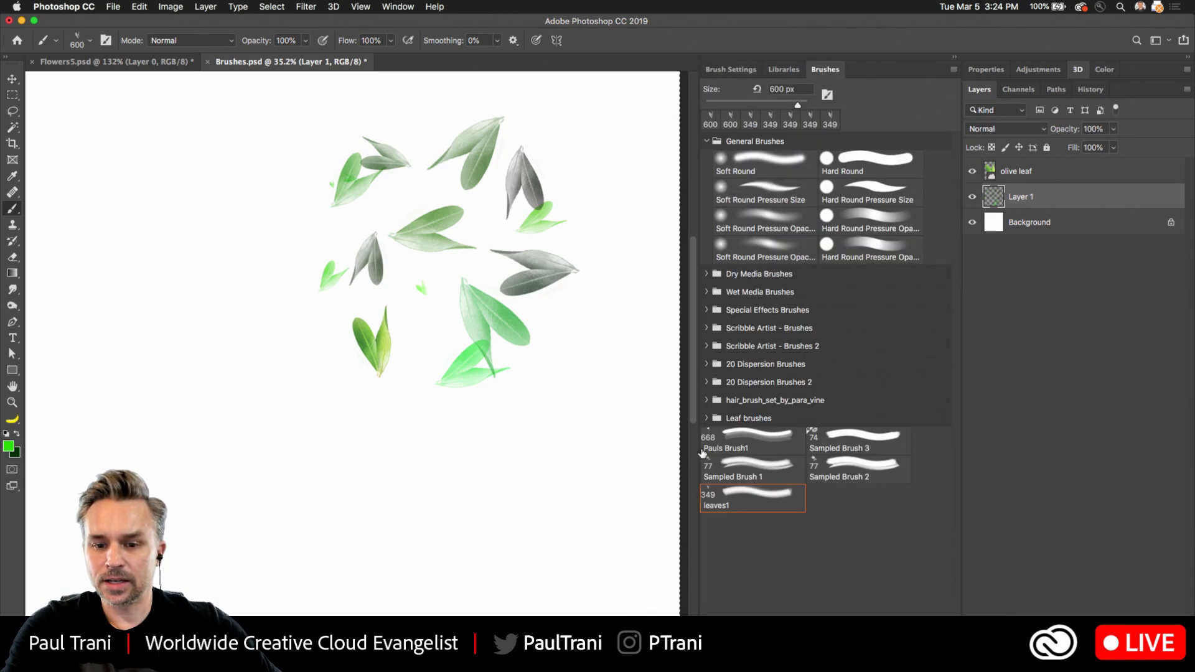
click(706, 418)
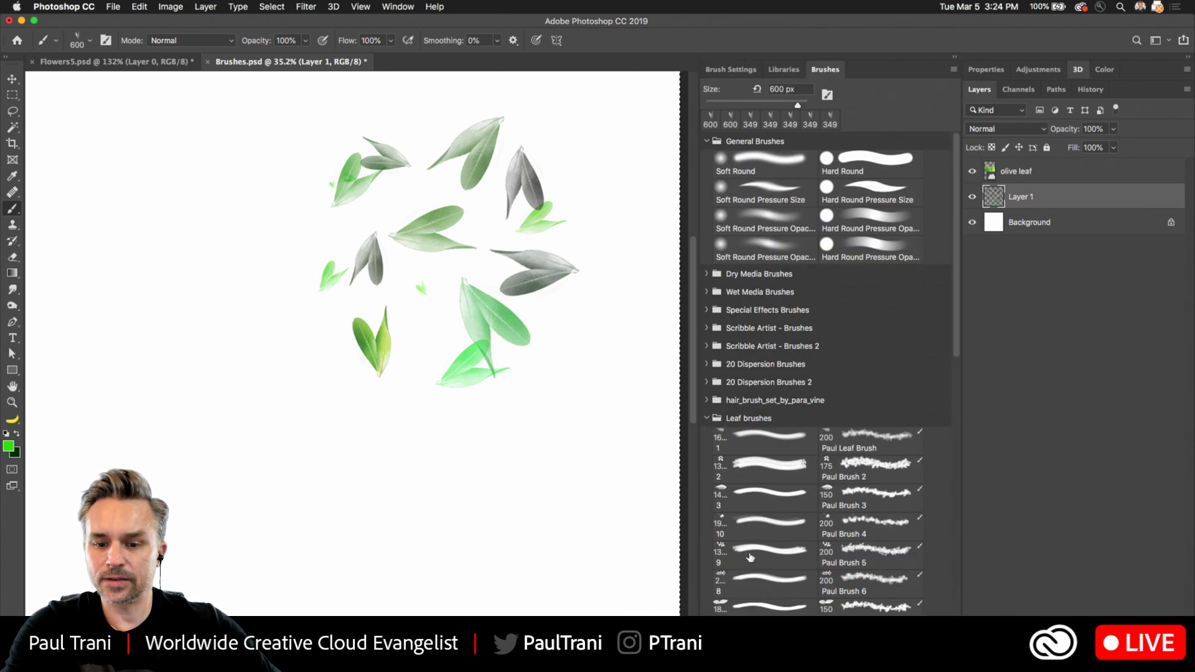
scroll(749, 557, down, 10)
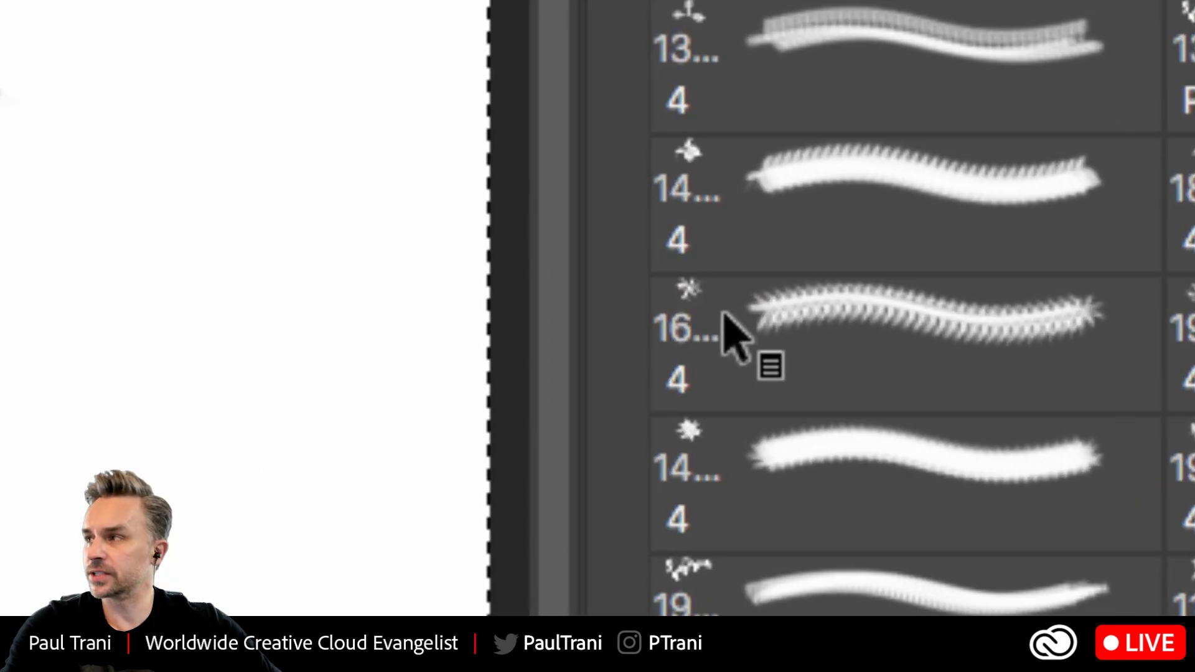
click(728, 320)
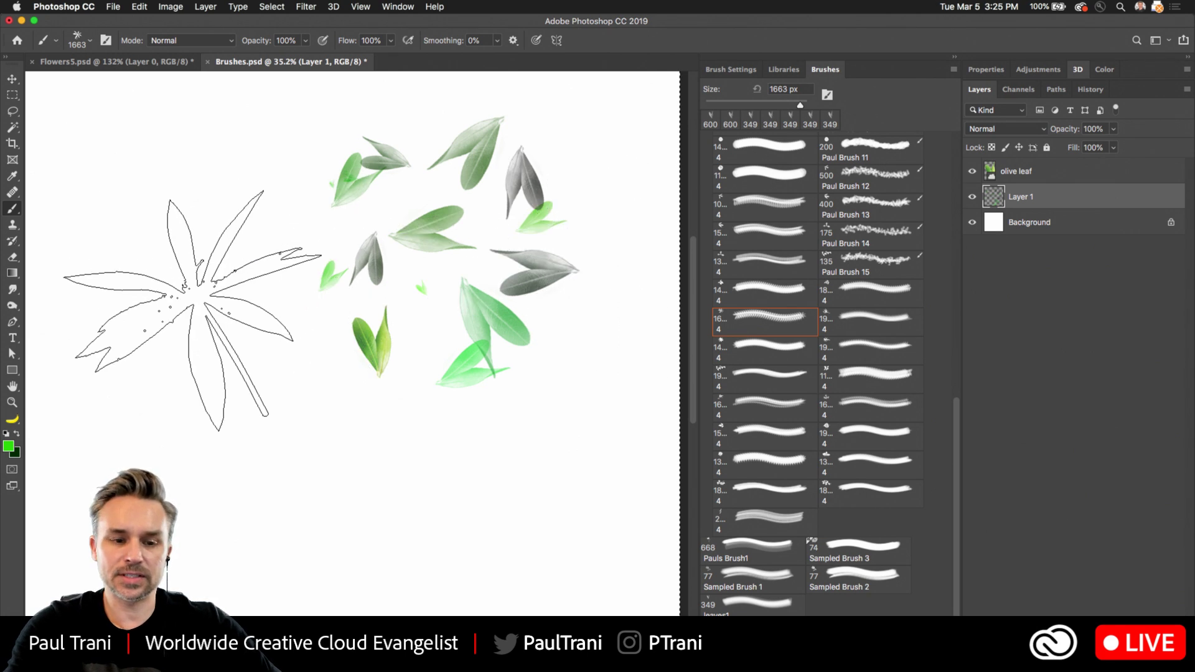
Stamp overlapping radiating leaf clusters in varied greens and black around the olive leaf on Layer 1
click(205, 364)
click(300, 330)
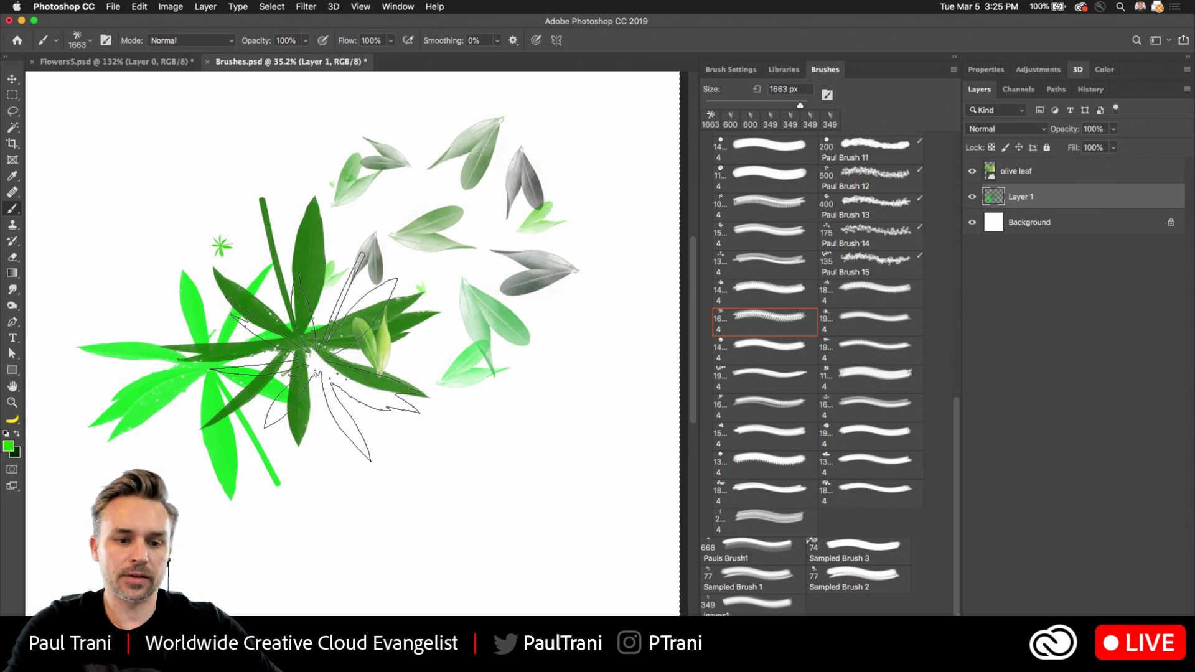
click(379, 429)
click(509, 371)
click(277, 323)
click(286, 497)
click(523, 492)
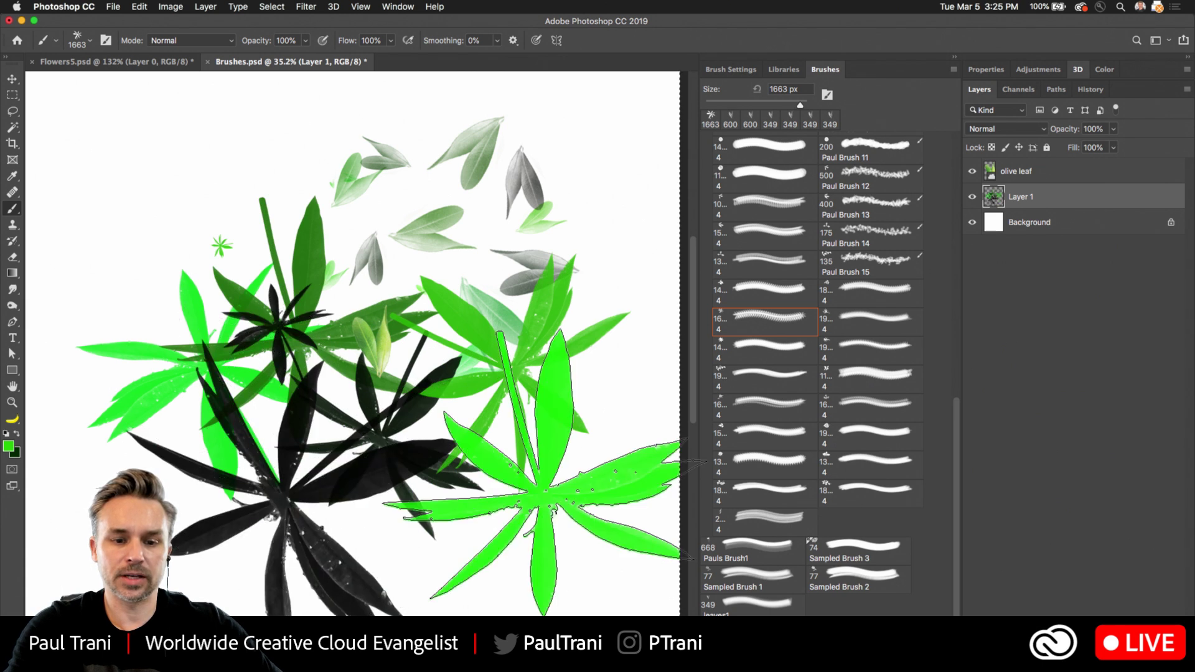
click(373, 261)
click(193, 262)
click(218, 423)
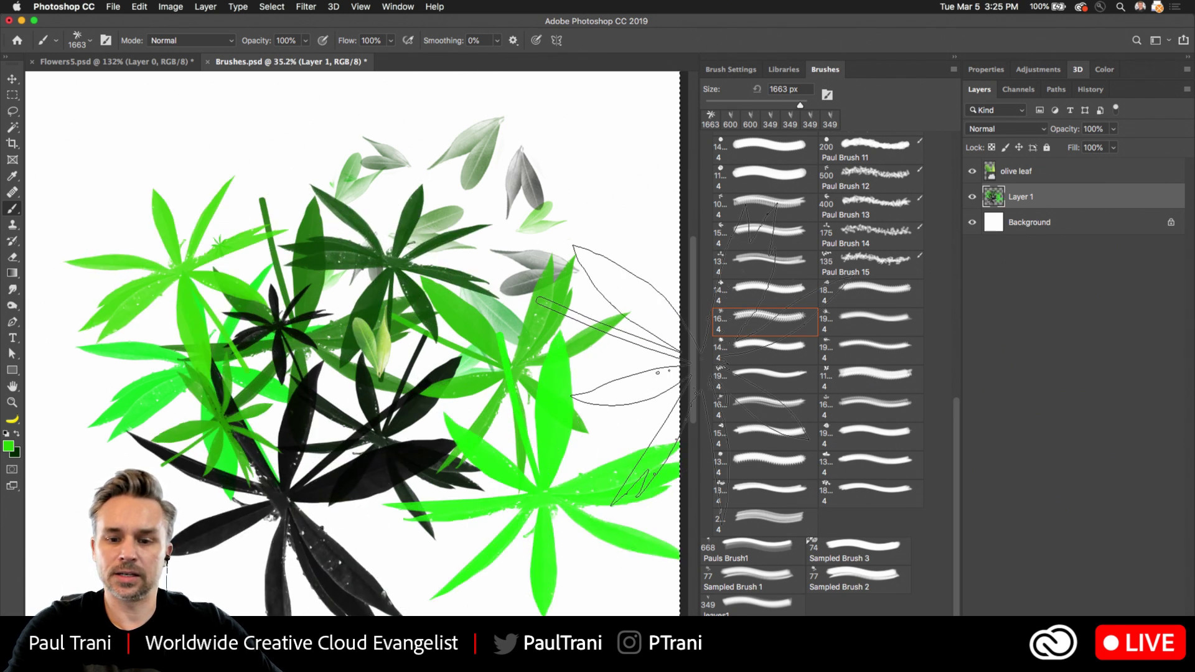
Choose the dense star-shaped leaf brush from the Leaf brushes group and reduce its size to 250 px
click(741, 356)
key(bracketleft)
key(bracketleft)
key(bracketleft)
key(bracketleft)
key(bracketleft)
key(bracketleft)
key(bracketleft)
key(bracketleft)
key(bracketleft)
key(bracketleft)
key(bracketleft)
key(bracketleft)
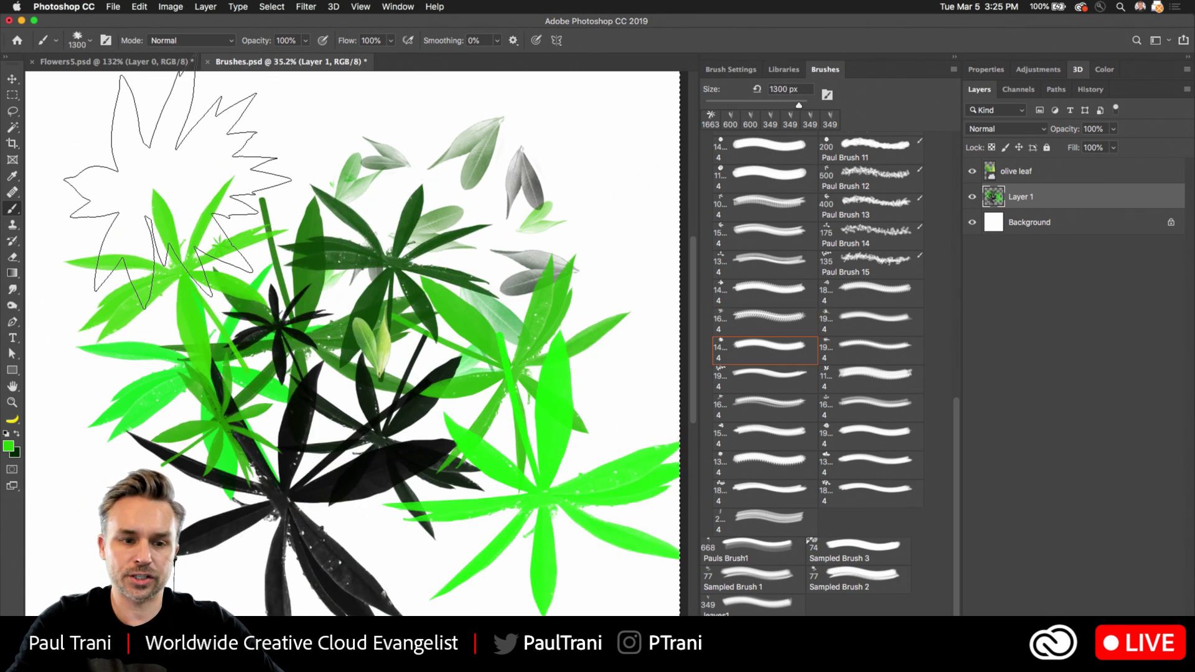
Stamp several small star-shaped leaves in different greens in the canvas's empty upper-left area
click(180, 148)
click(278, 135)
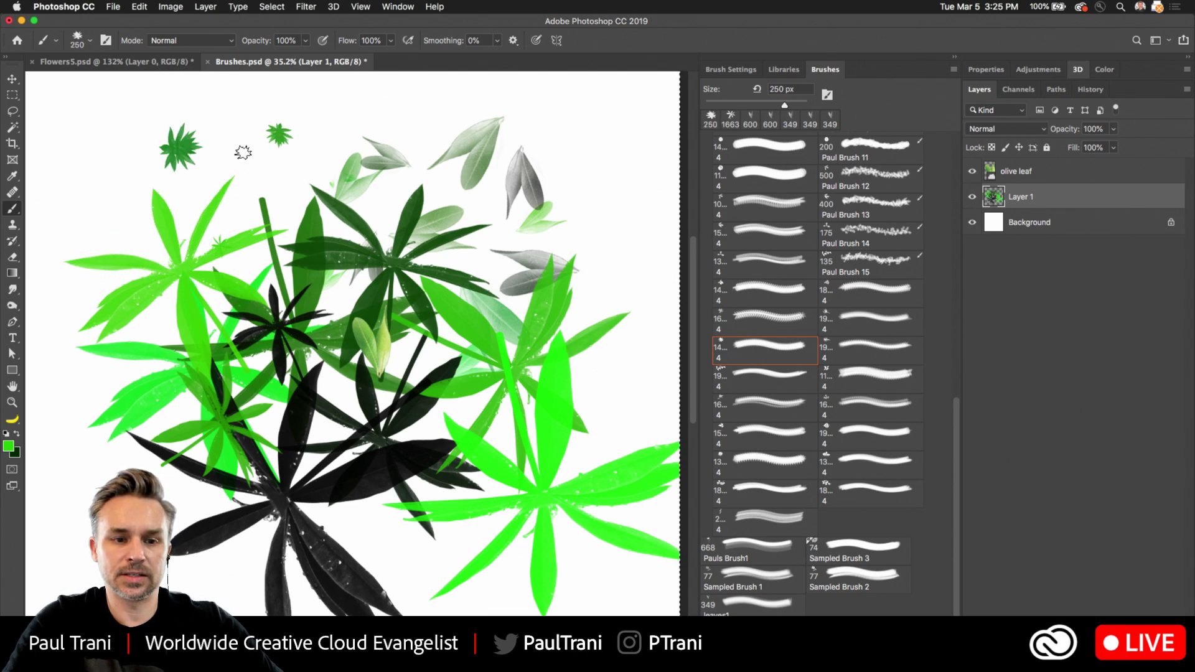
click(271, 163)
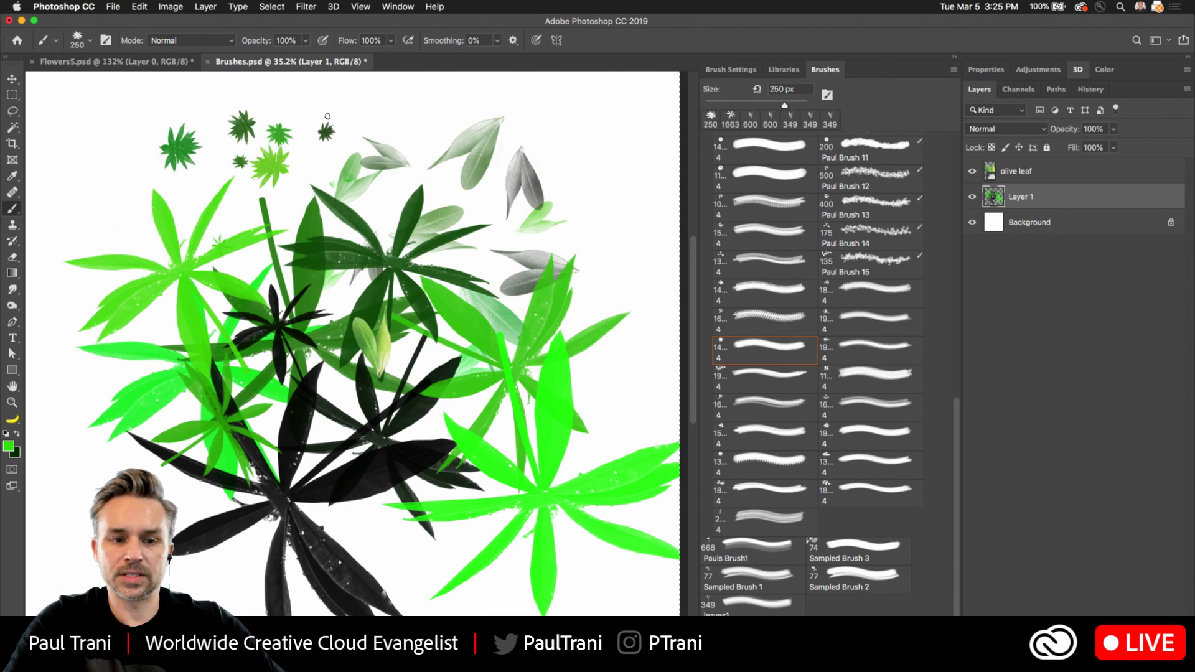
On a new layer, stamp pine branches in varied greens across the canvas with the 1396 px pine brush
key(ctrl+shift+alt+n)
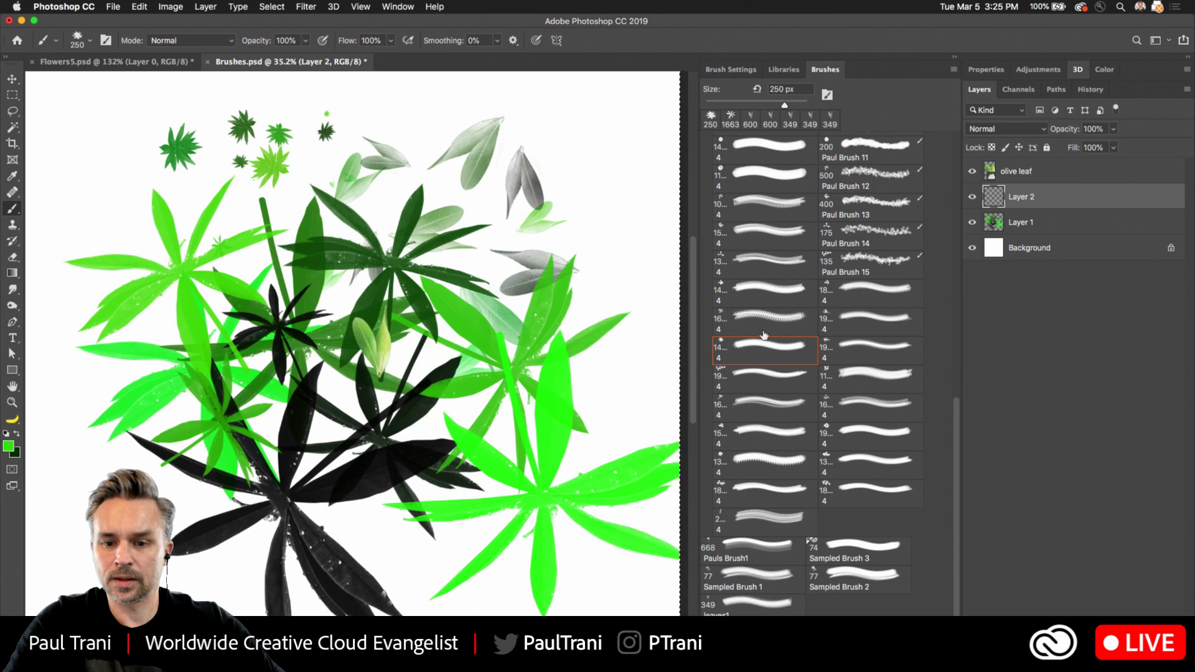
click(755, 260)
click(576, 183)
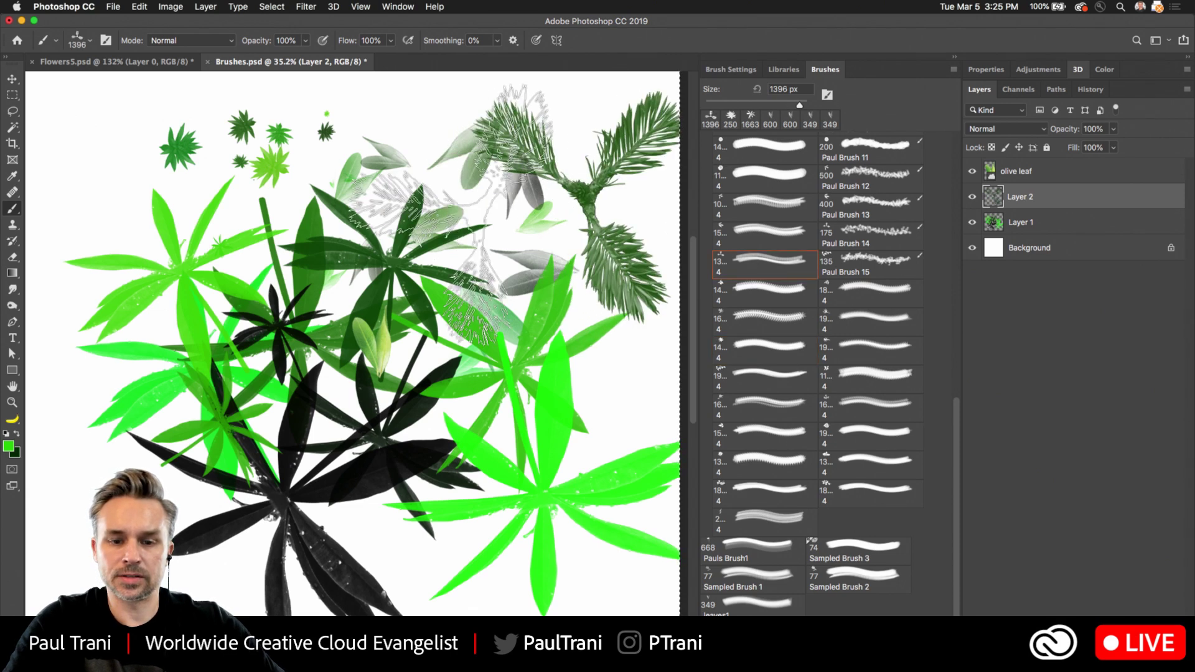
click(440, 187)
click(236, 217)
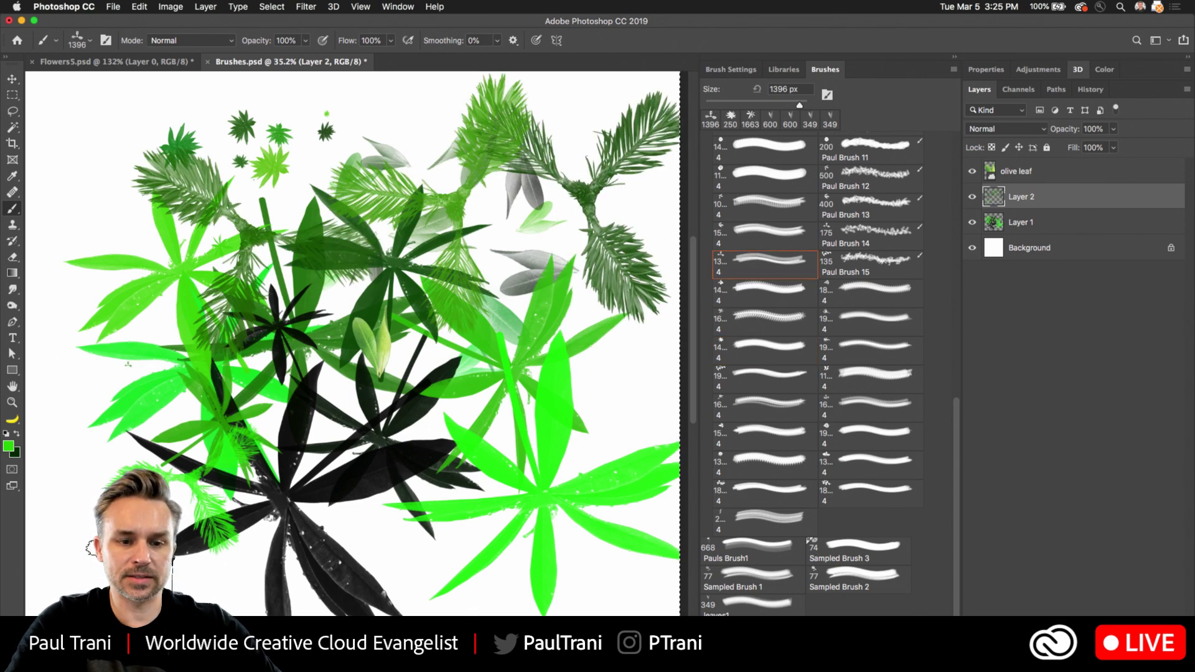
click(242, 517)
click(498, 497)
click(554, 423)
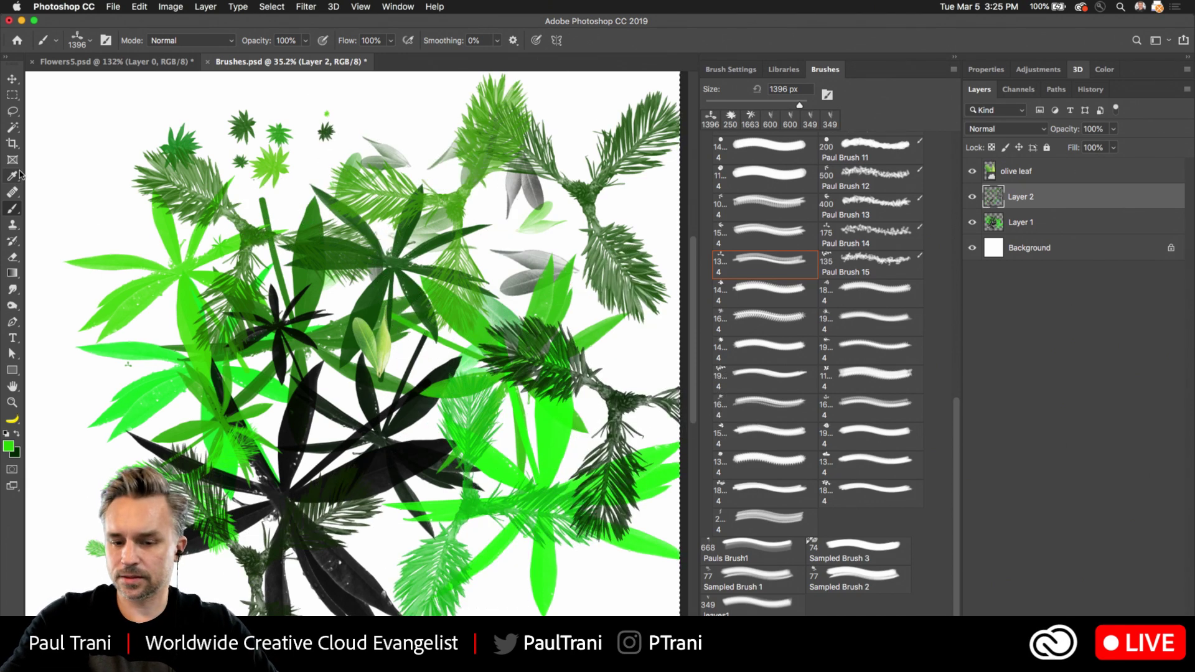
key(BackSpace)
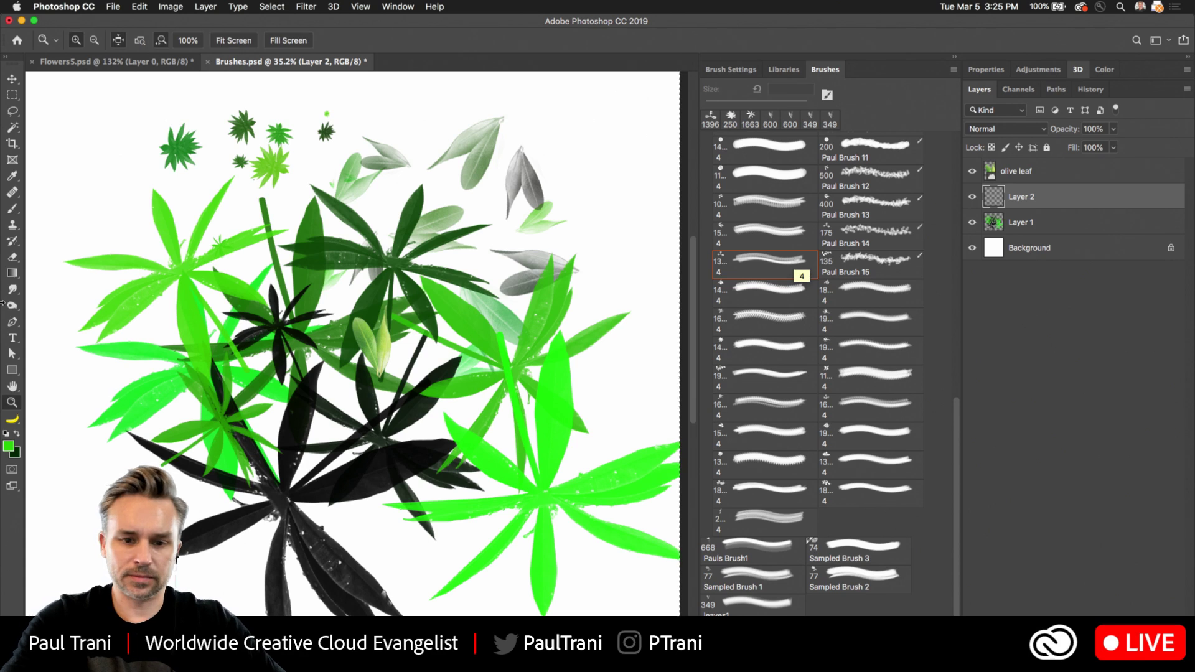
key(l)
key(super+z)
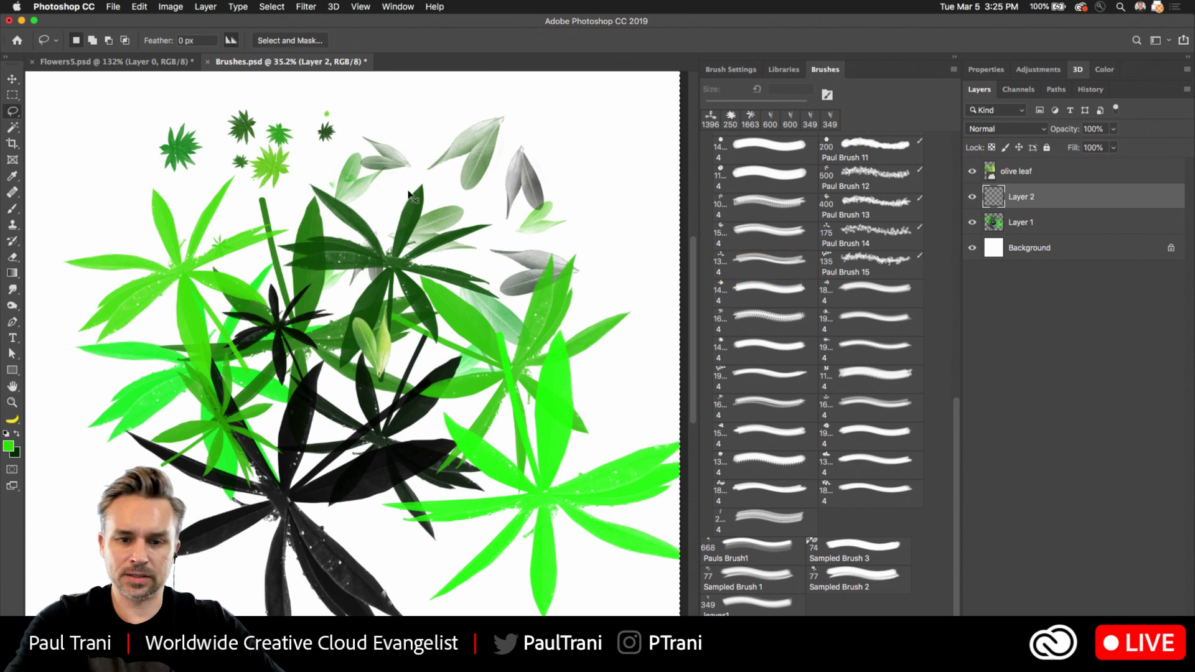
key(super+z)
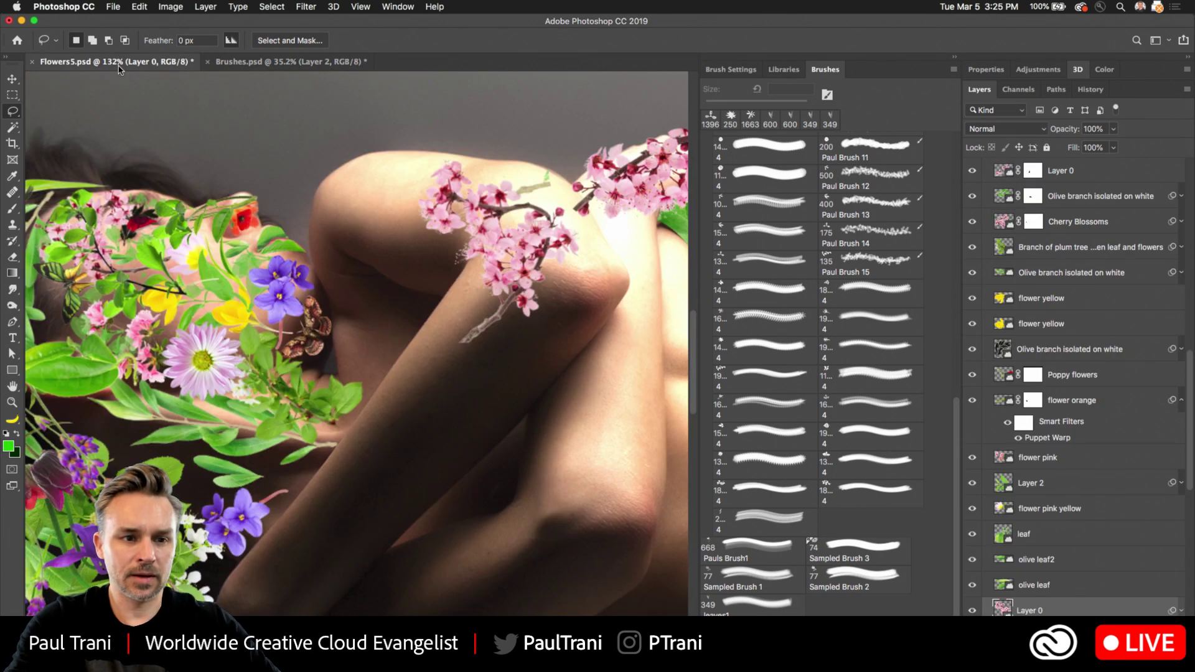
Look at the Flowers5.psd composite, then return to Brushes.psd and hide Layer 1 and Layer 2
click(118, 65)
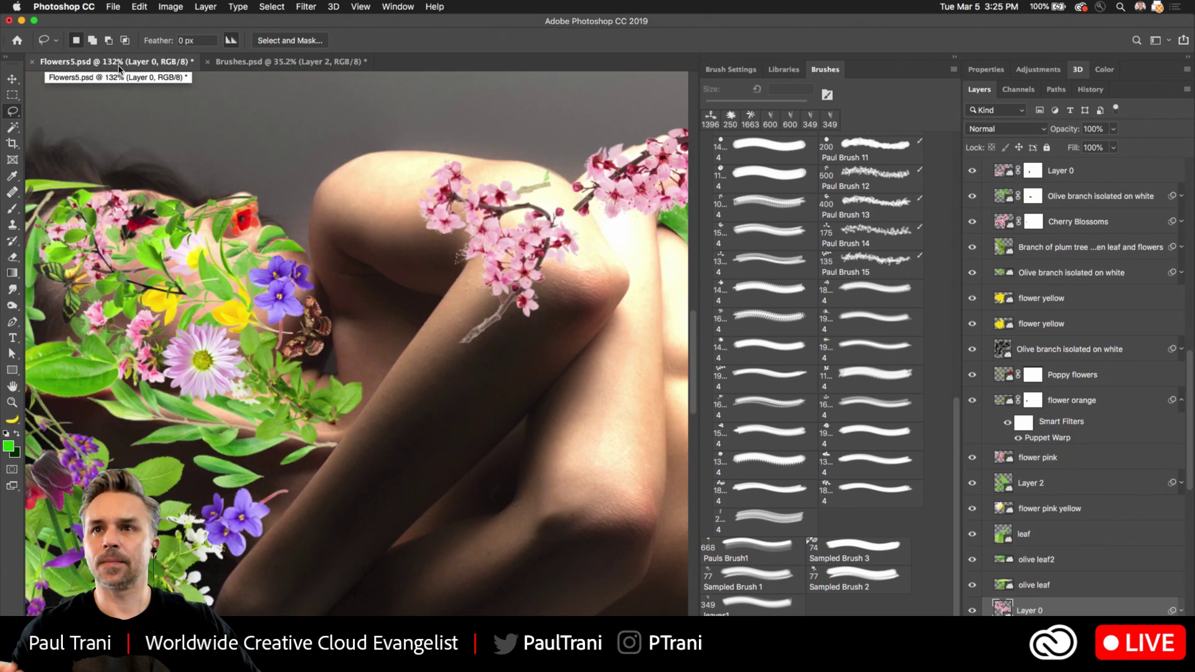
click(286, 62)
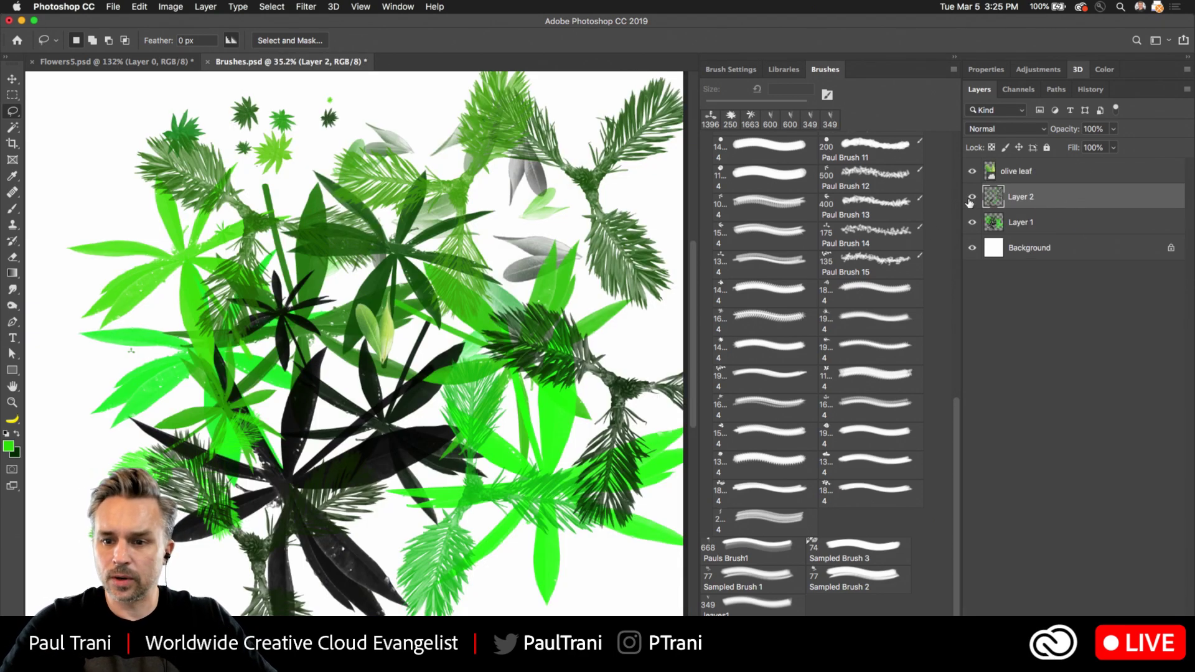
click(969, 224)
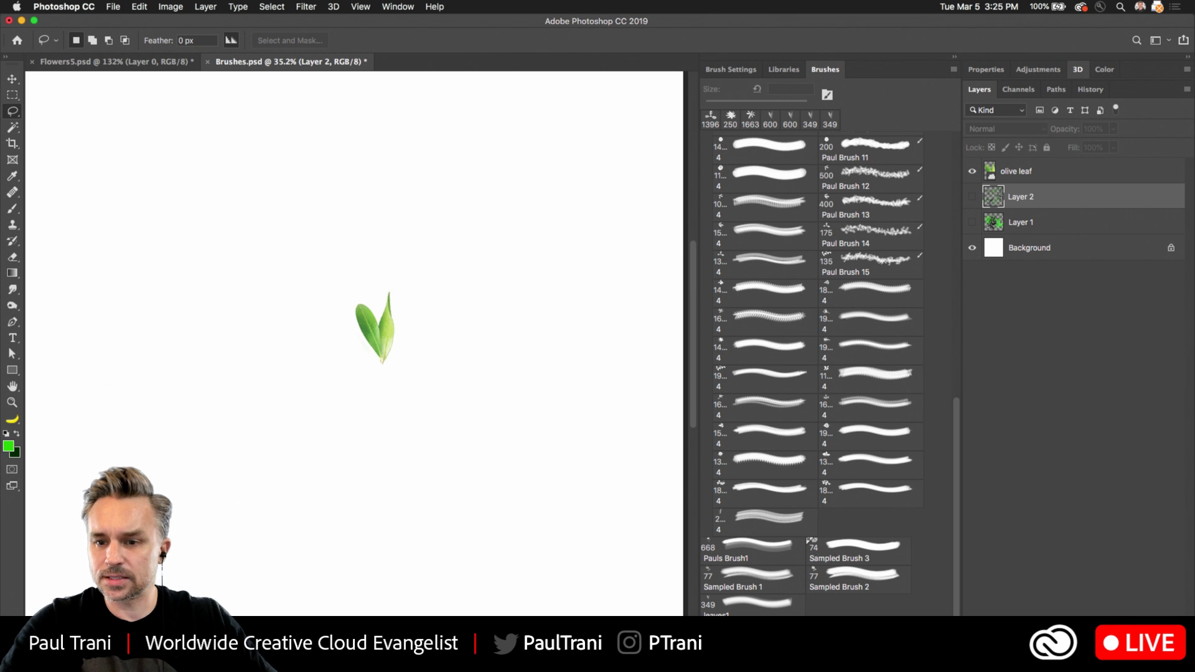
Add a new layer in Brushes.psd and choose the 349 px custom leaf brush with the Brush tool
key(super+shift+alt+n)
click(725, 70)
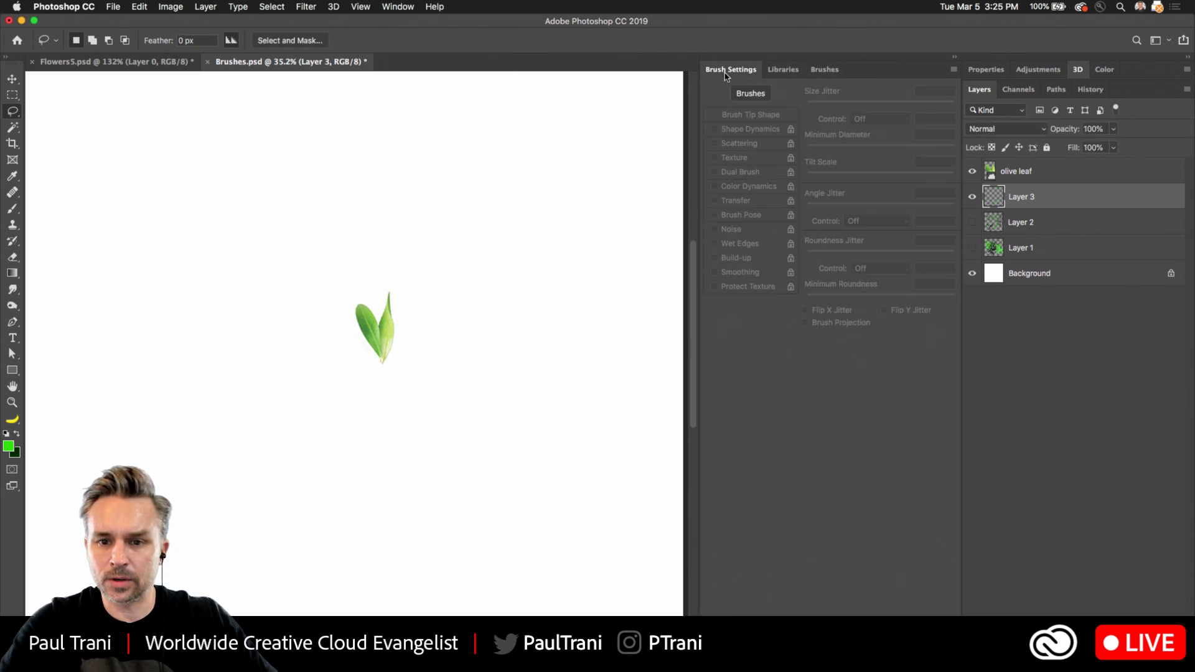
click(821, 69)
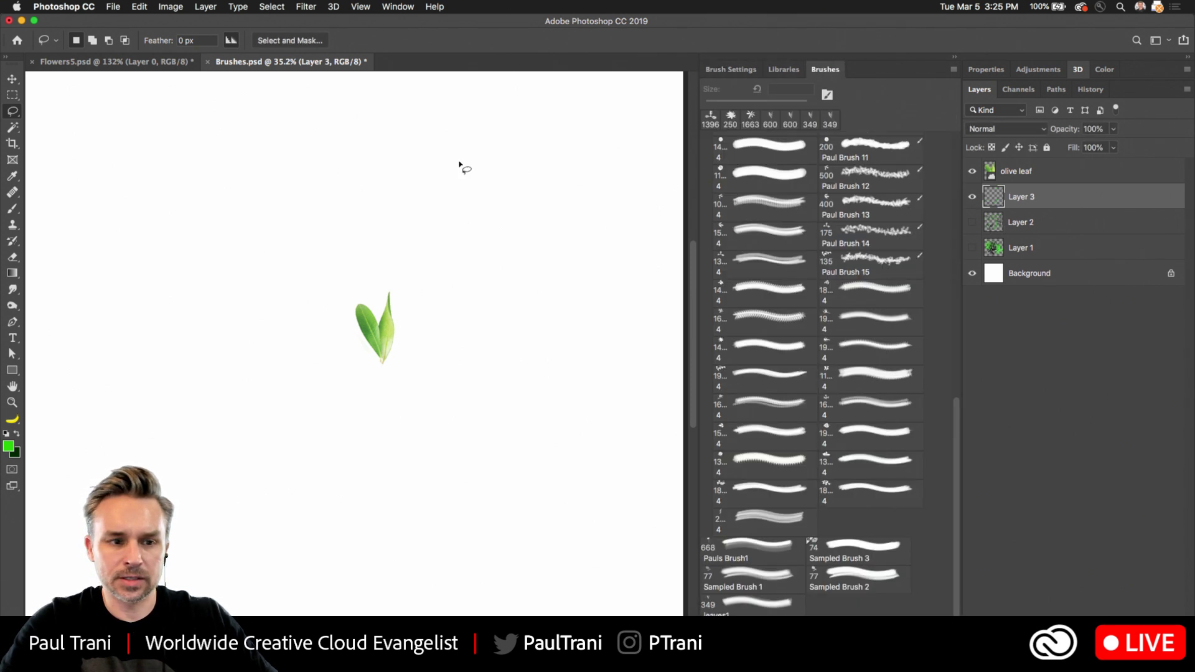
click(12, 210)
scroll(373, 311, down, 1)
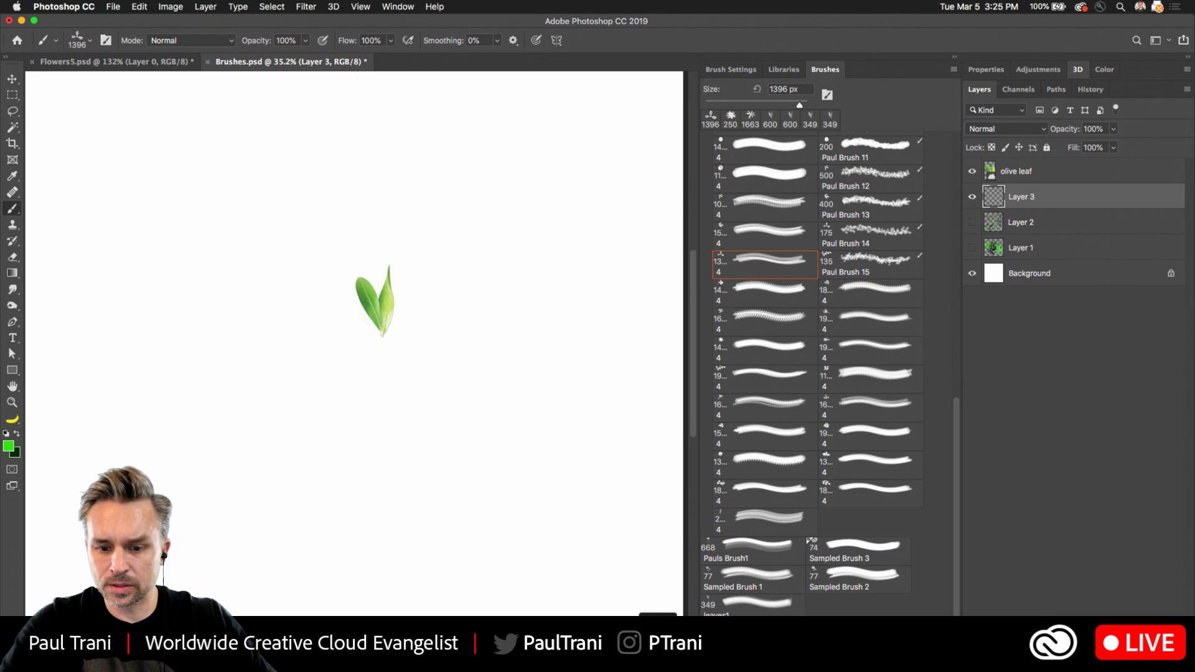
click(729, 612)
Stamp several test leaf pairs around the olive leaf, clear them from the layer and deselect
mouse_move(373, 395)
mouse_down()
mouse_move(228, 377)
mouse_move(449, 420)
mouse_move(346, 413)
mouse_up()
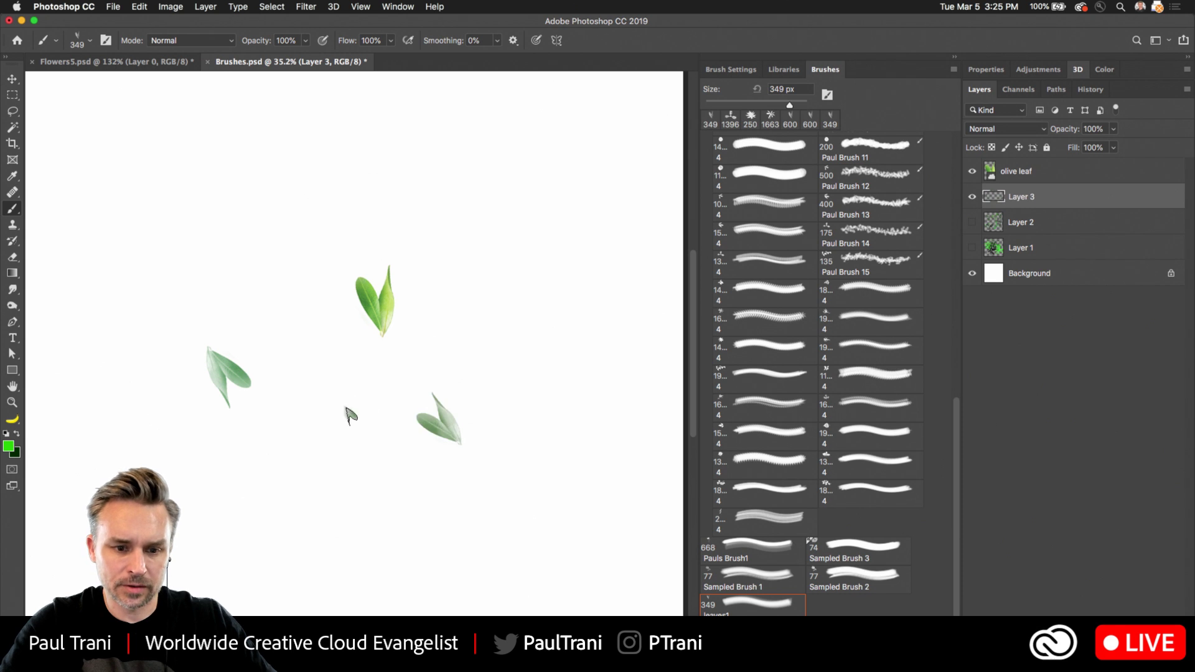
mouse_move(392, 378)
mouse_down()
mouse_move(431, 252)
mouse_move(326, 215)
mouse_move(280, 289)
mouse_up()
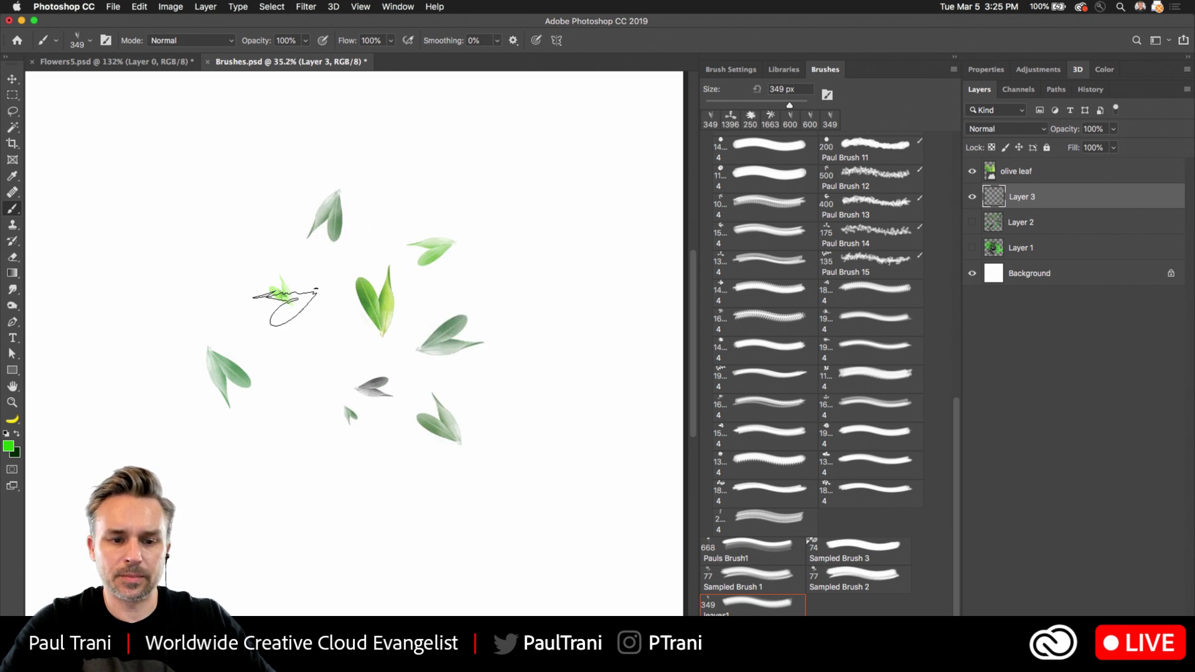
key(super+a)
key(Delete)
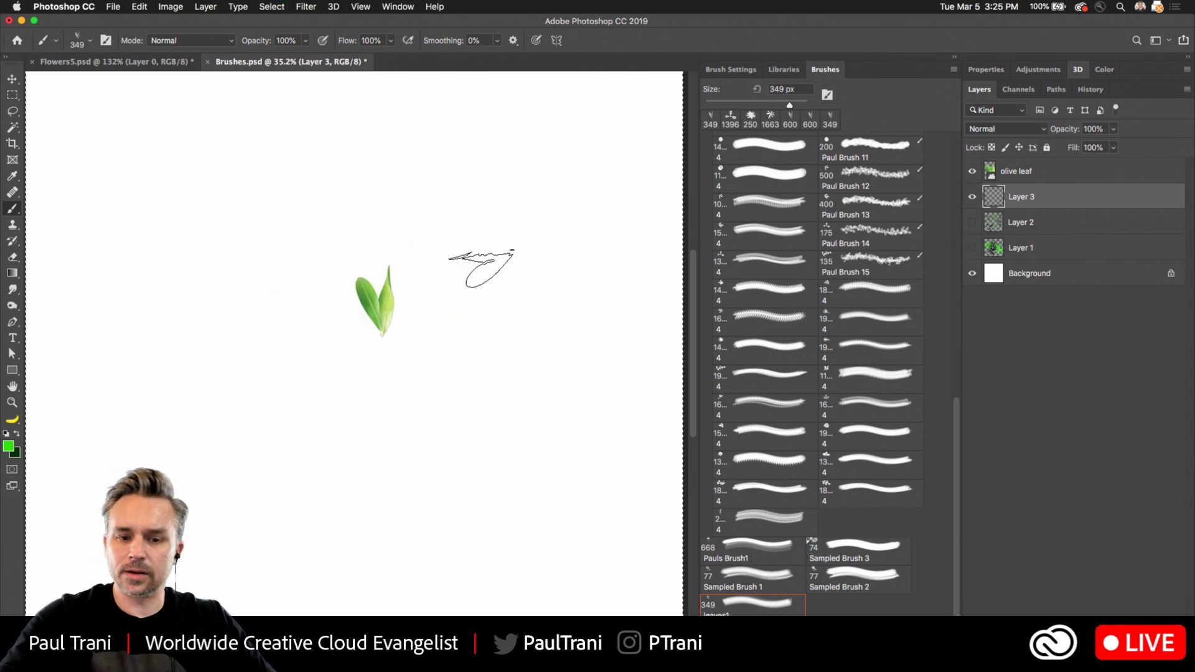
key(super+d)
Enable Scattering for the leaf brush with Scatter at 287%, and reduce the brush size to 100 px
click(732, 71)
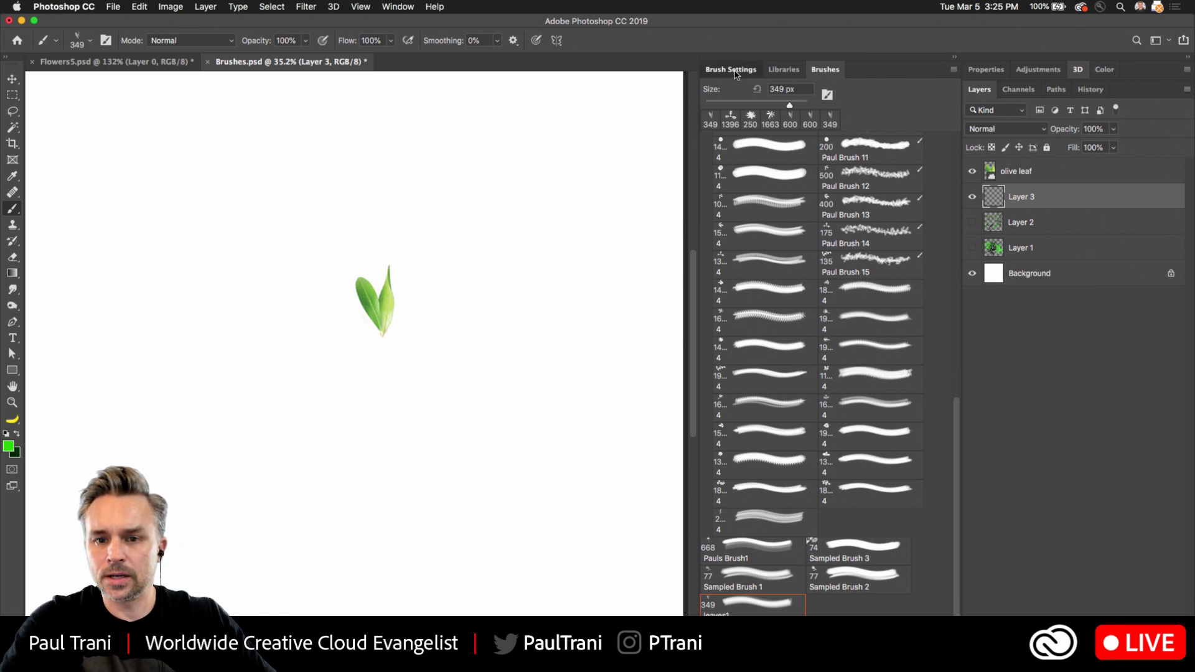
click(740, 144)
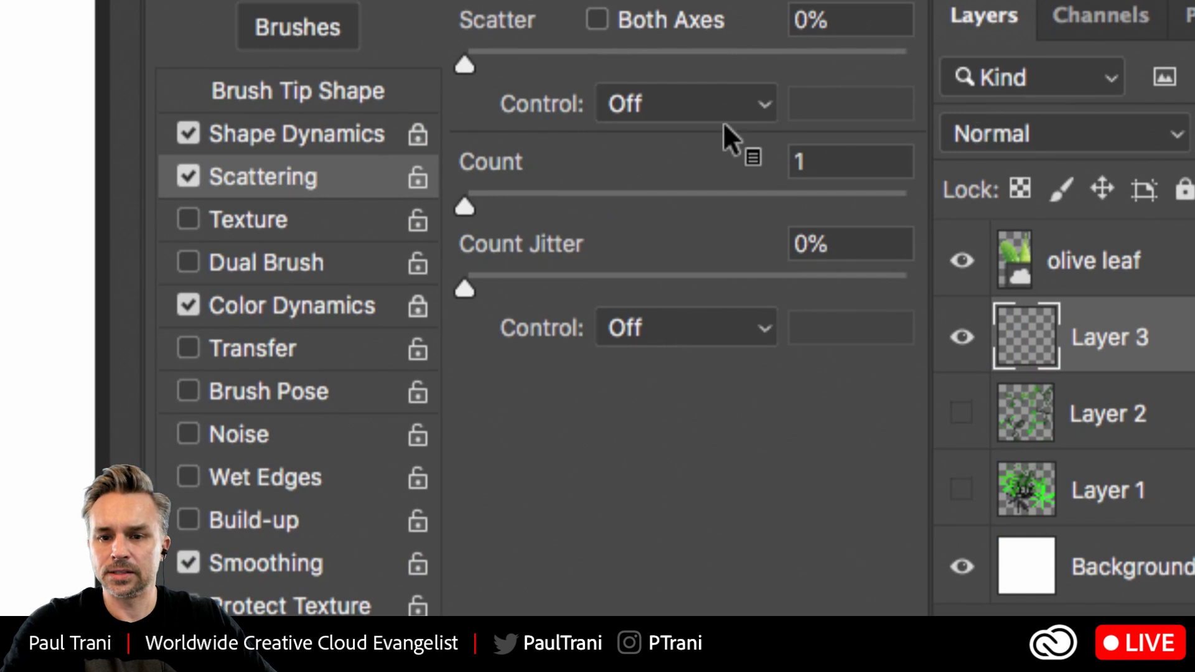
drag(464, 65, 617, 62)
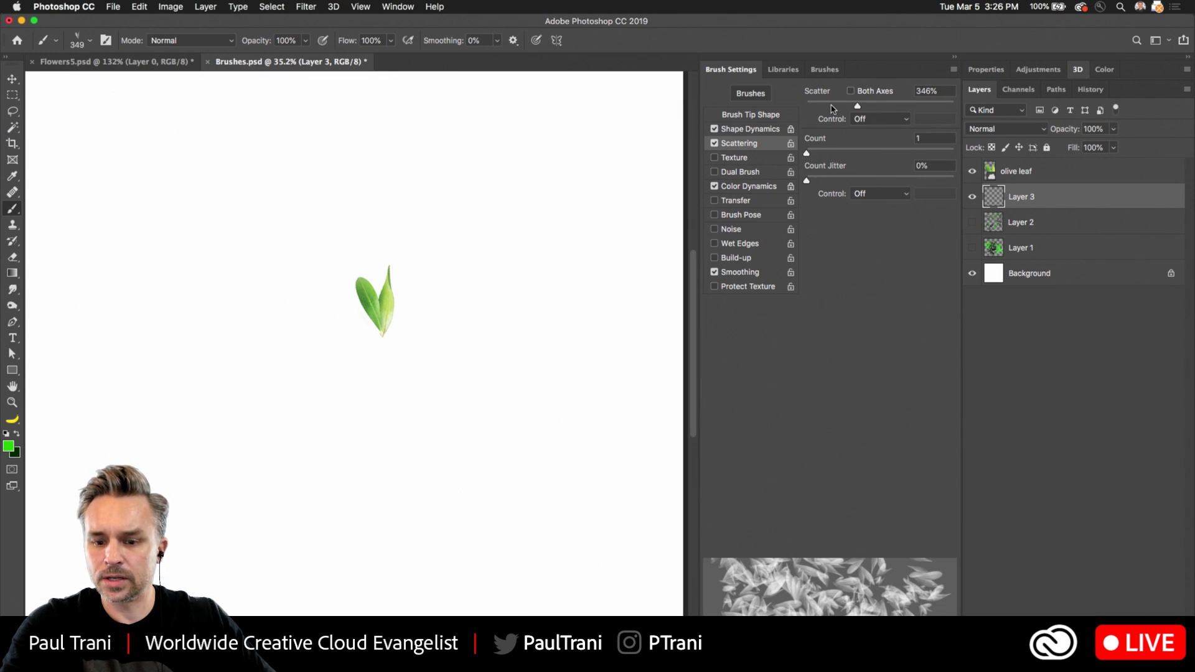
drag(856, 106, 805, 106)
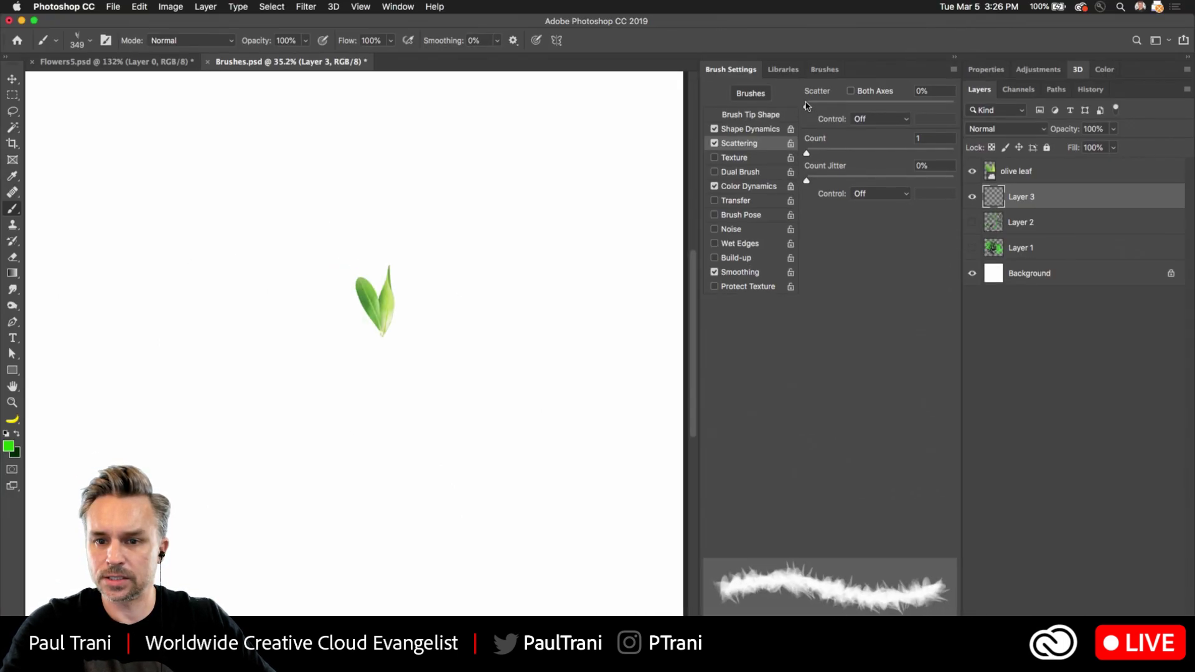
drag(806, 106, 849, 109)
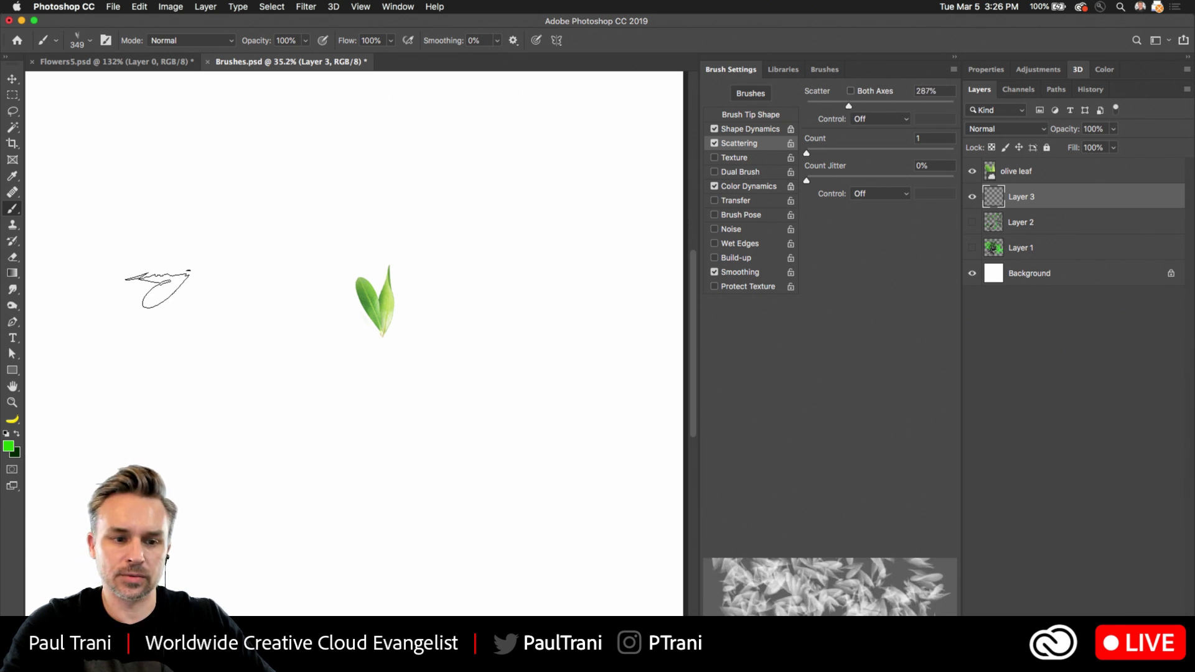
key(bracketleft)
key(bracketleft)
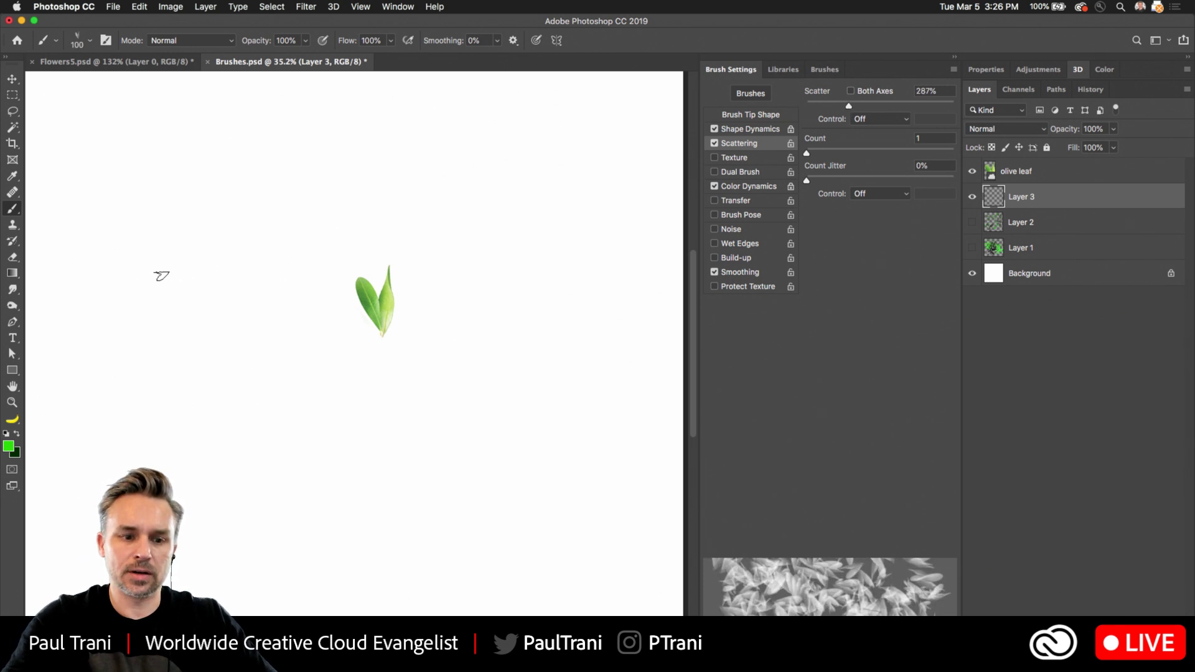
Paint a test arc of scattered leaves over the olive leaf and clear it from the layer
mouse_move(161, 276)
mouse_down()
mouse_move(329, 213)
mouse_move(494, 342)
mouse_up()
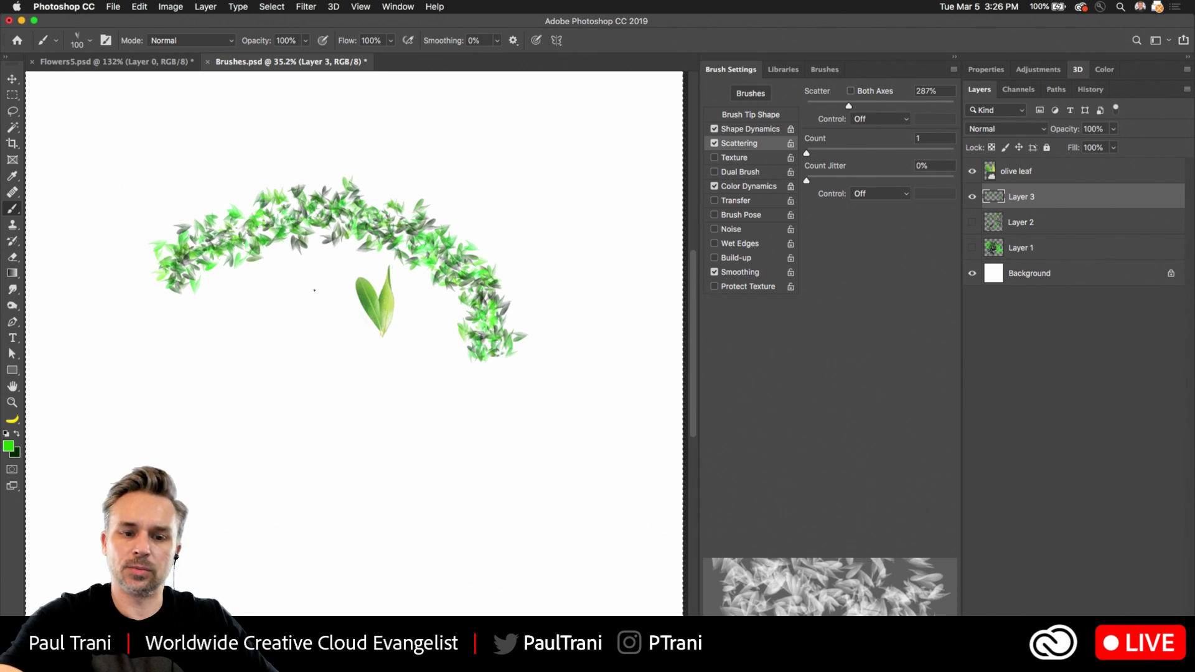
key(super+a)
key(BackSpace)
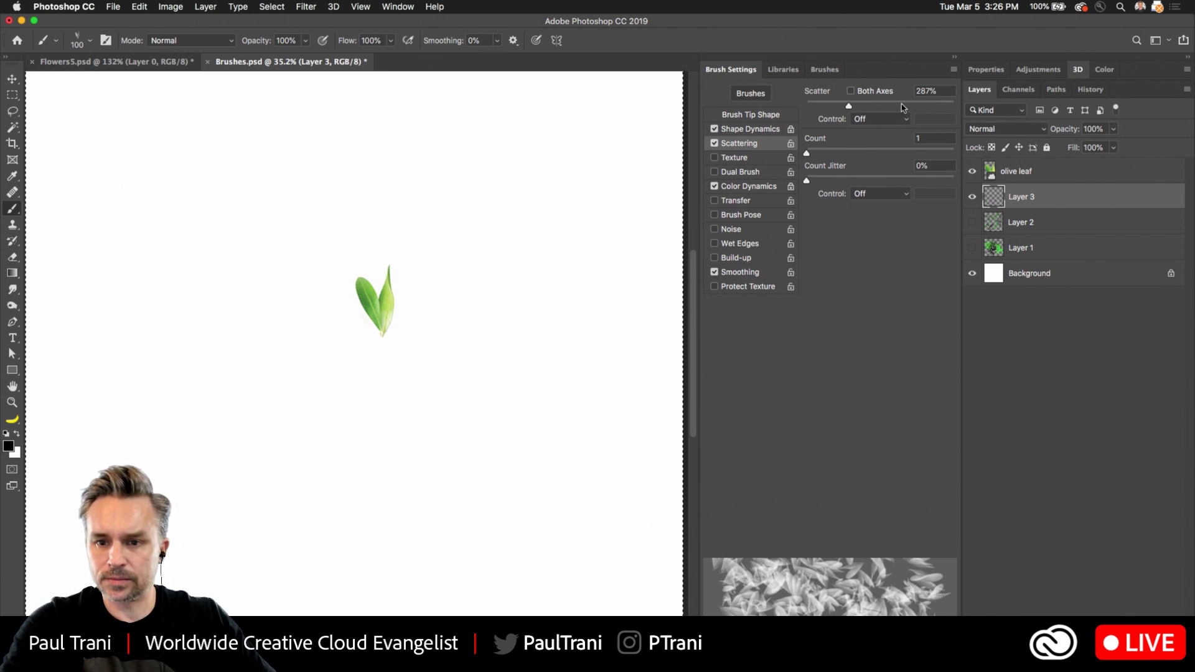
Raise Scatter to 511% on Both Axes, then try a short stroke and undo it
drag(875, 106, 881, 106)
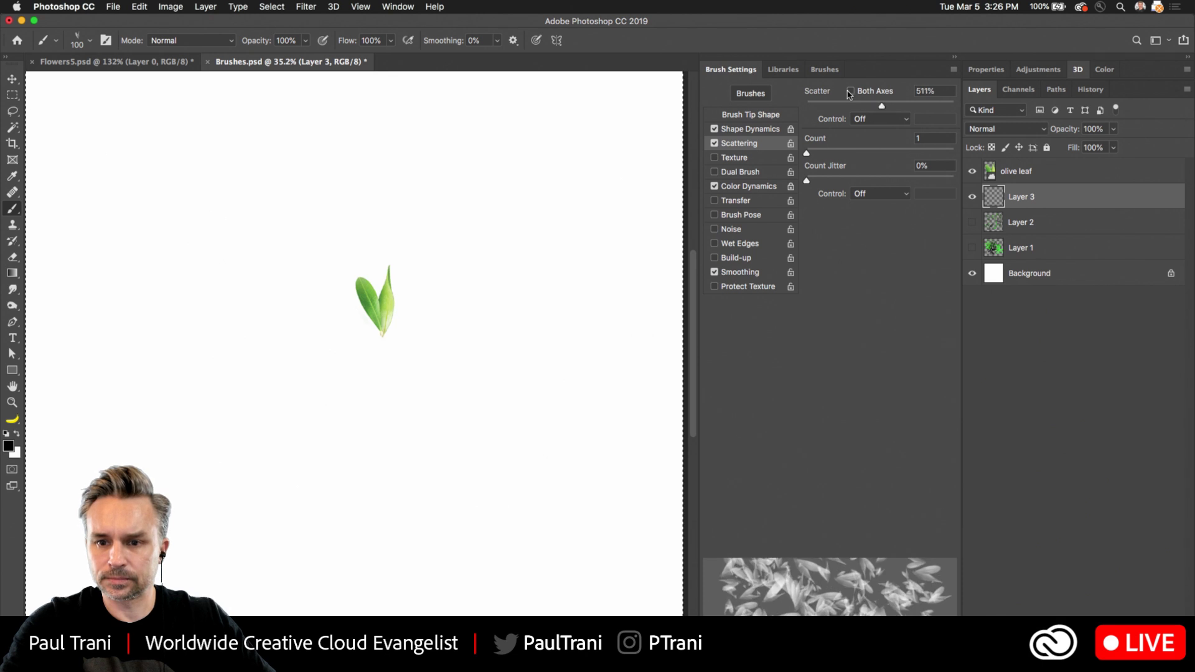
click(850, 91)
mouse_move(130, 226)
mouse_down()
mouse_move(436, 255)
mouse_move(202, 430)
mouse_move(269, 373)
mouse_up()
key(super+z)
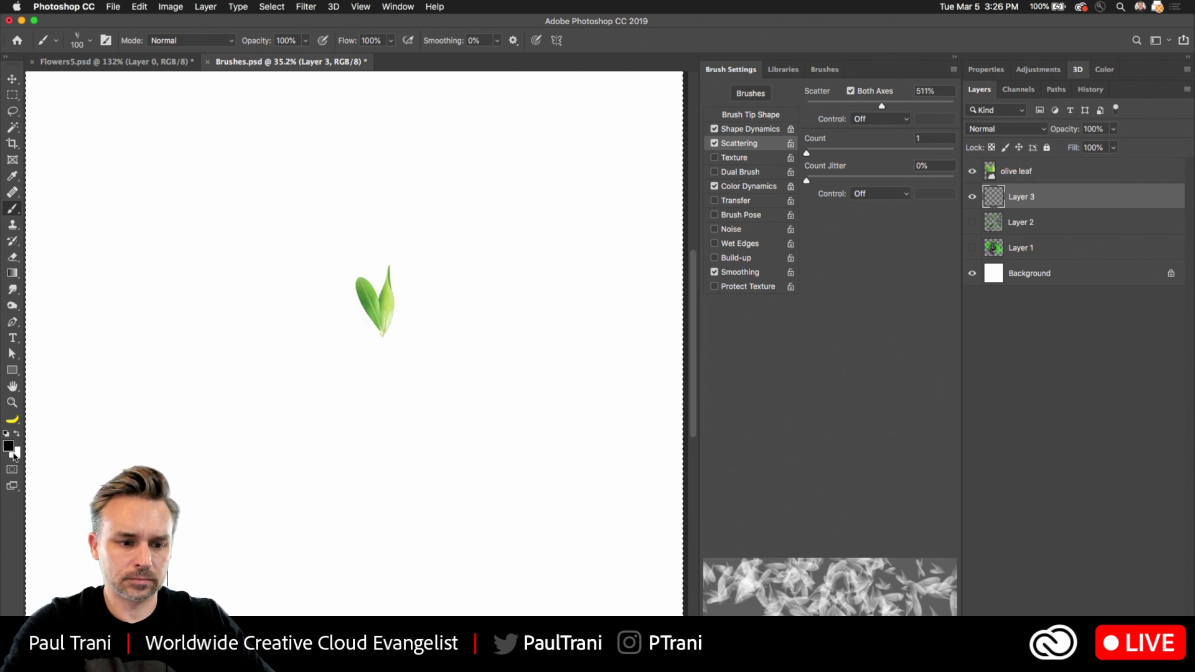
Set the background color to a saturated medium green and paint long sweeps of scattered leaves across the canvas
click(15, 454)
drag(736, 321, 738, 348)
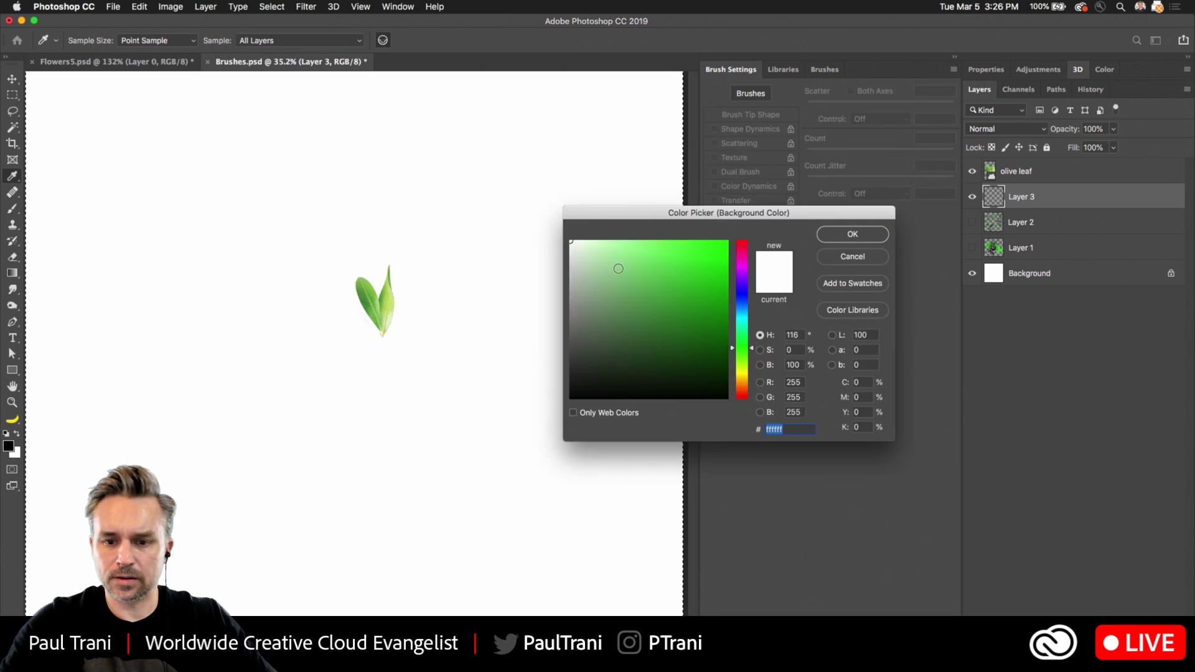
click(726, 316)
key(Return)
mouse_move(133, 272)
mouse_down()
mouse_move(585, 373)
mouse_move(106, 430)
mouse_move(308, 160)
mouse_move(71, 233)
mouse_up()
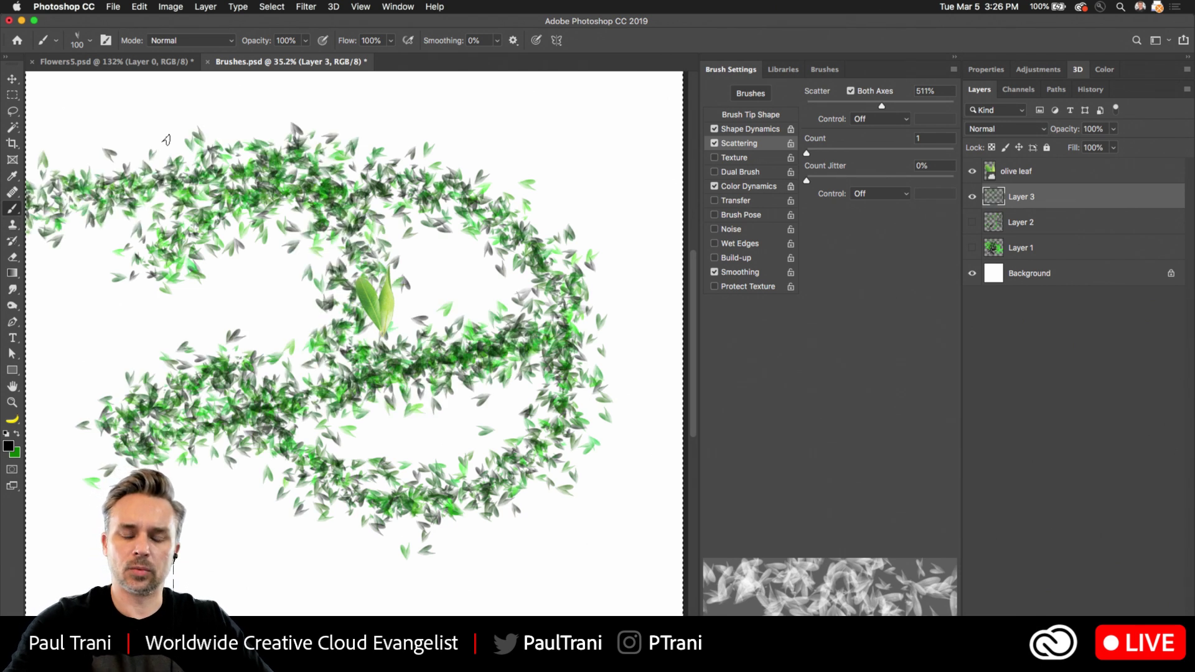
mouse_move(289, 224)
mouse_down()
mouse_move(245, 352)
mouse_move(358, 293)
mouse_move(411, 312)
mouse_move(395, 448)
mouse_move(340, 475)
mouse_up()
Switch to Flowers5.psd, roll its history back to the Move before the last Hue/Saturation state, and collapse the brush panels
click(115, 63)
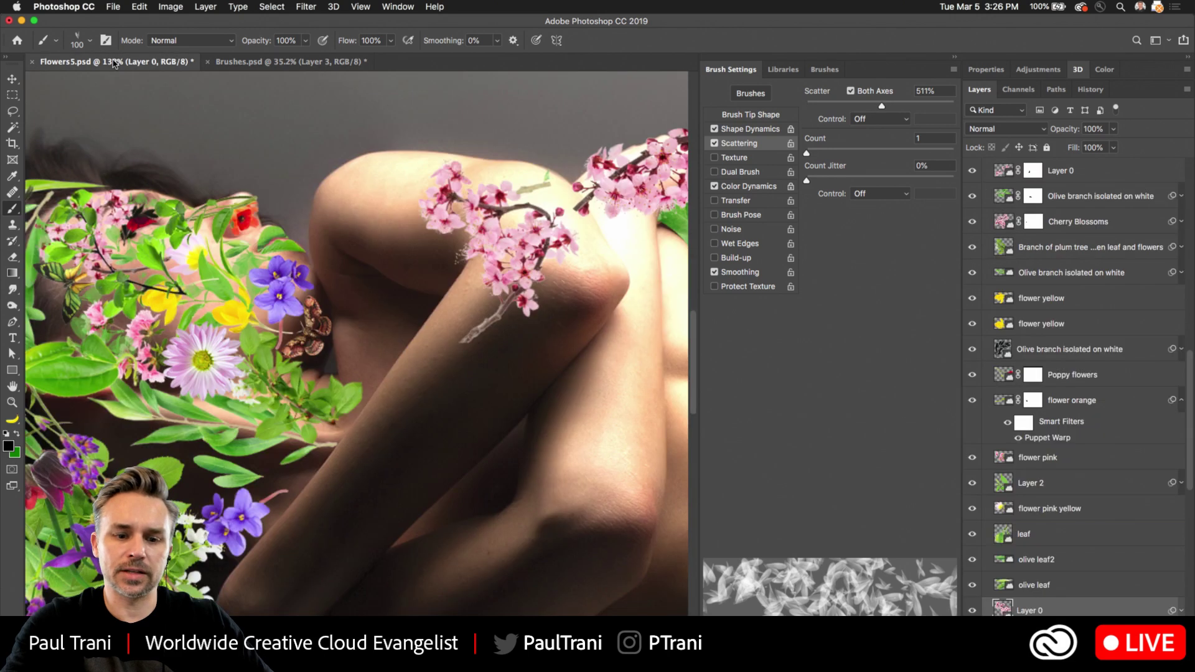
key(super+0)
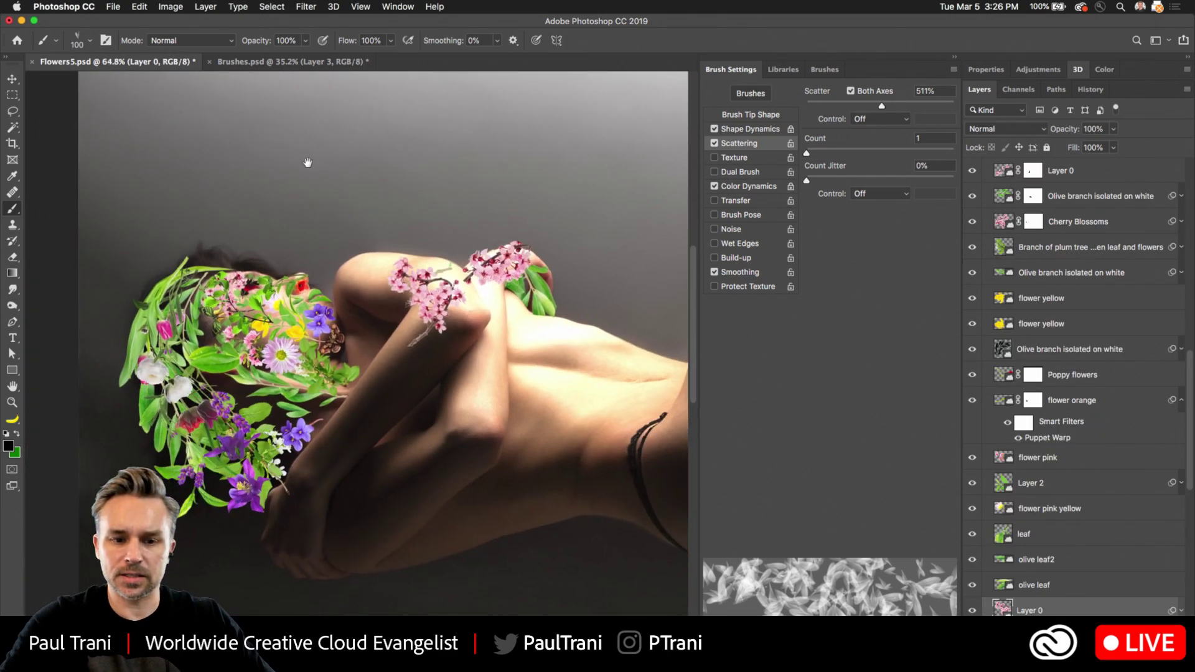
click(1066, 406)
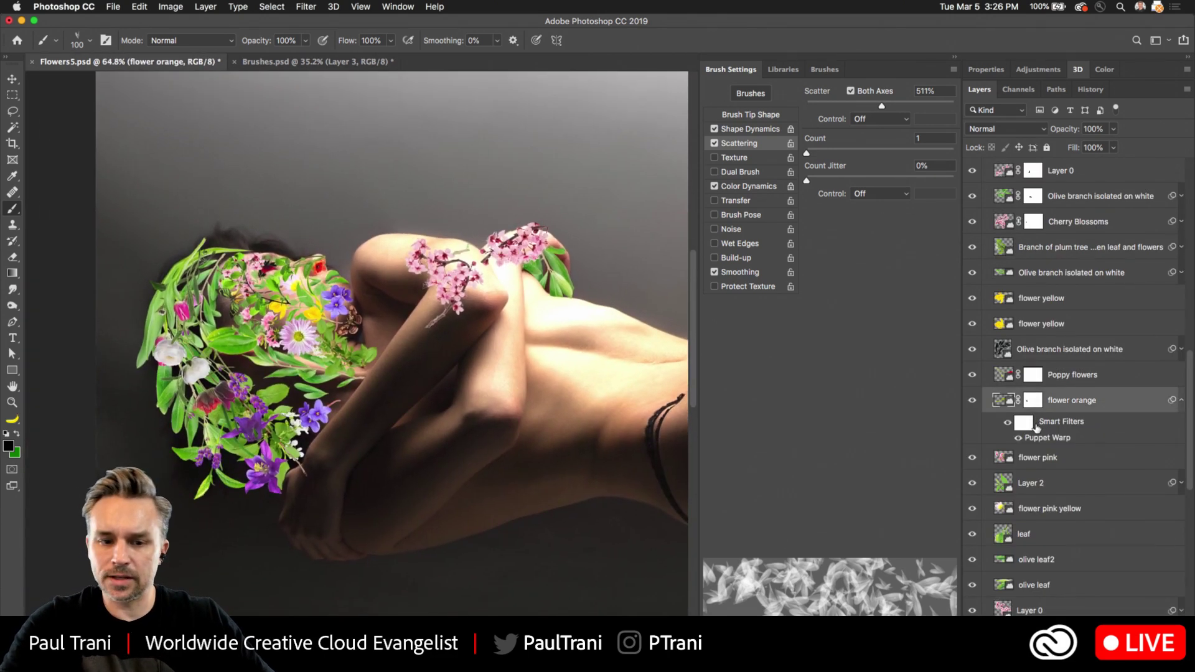
key(super+minus)
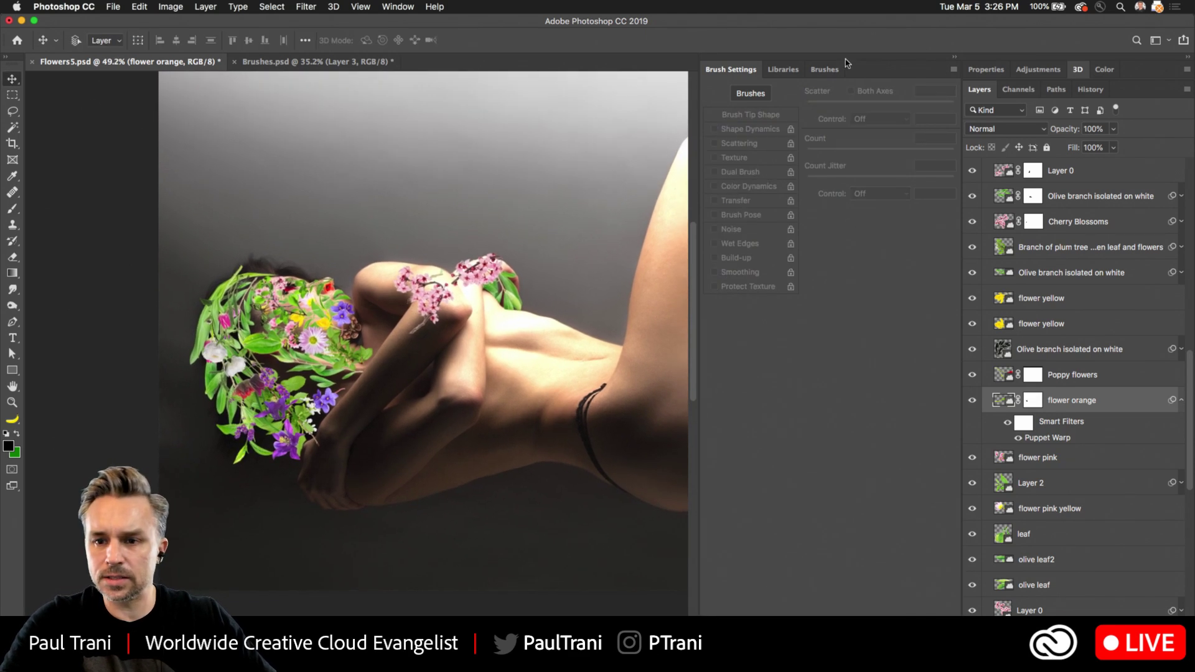
click(1092, 90)
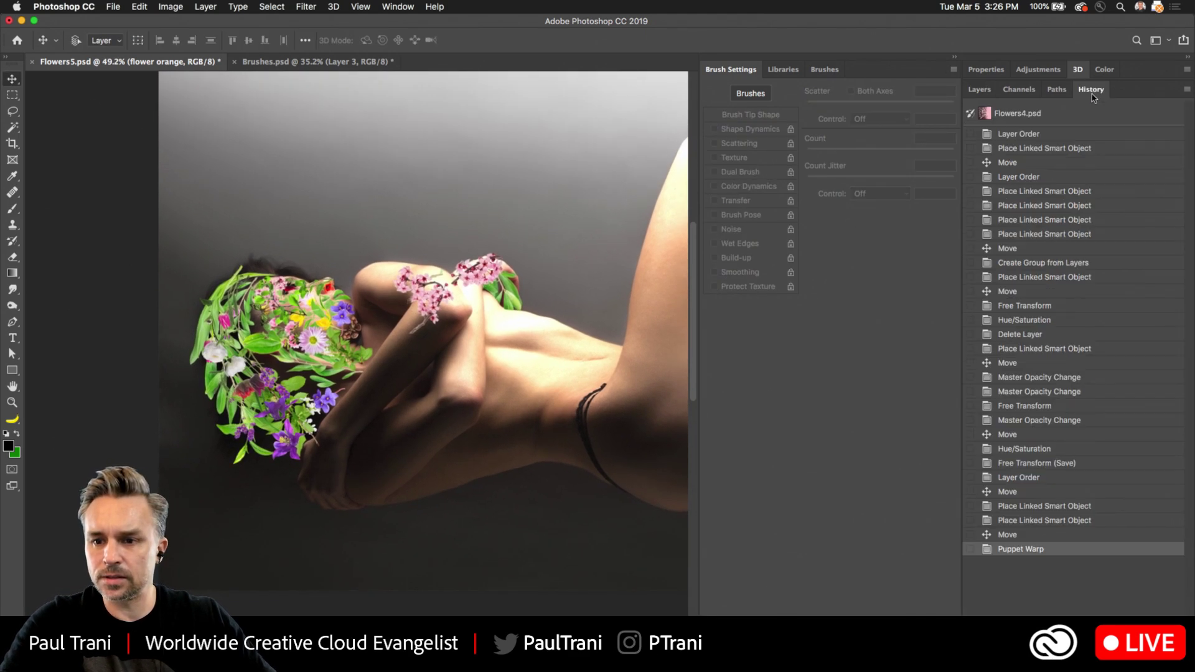
click(1066, 492)
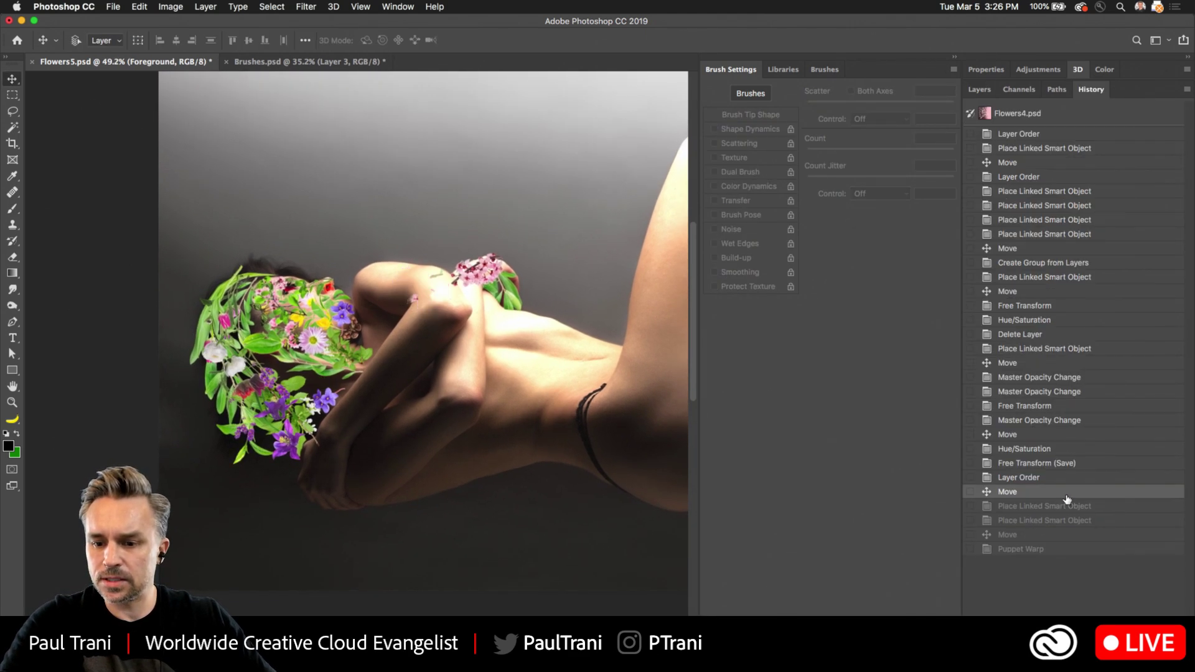
click(1069, 434)
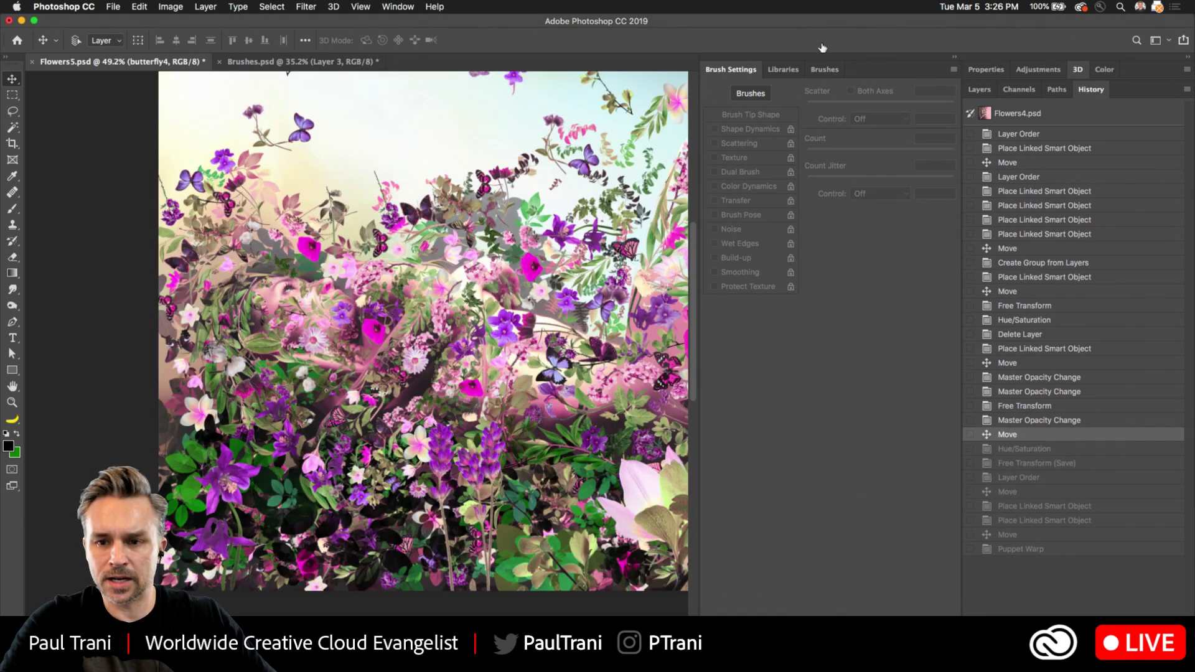
click(954, 58)
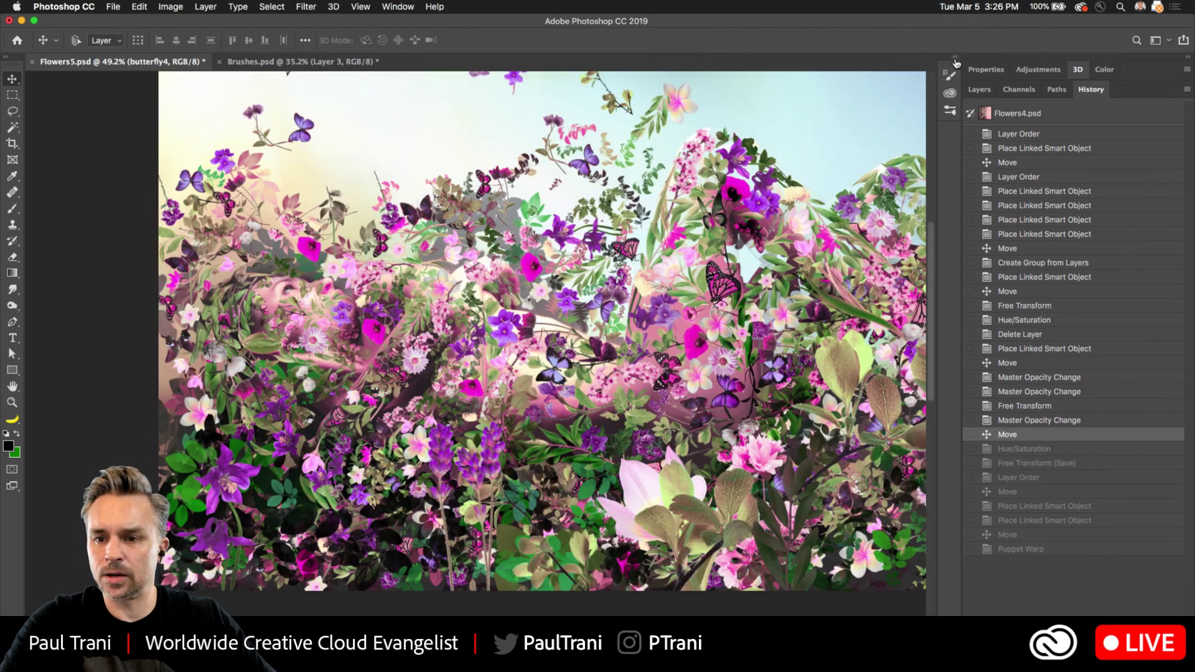
Delete the Olive branch isolated on white layer just above the Foreground group
click(979, 90)
scroll(1038, 246, up, 10)
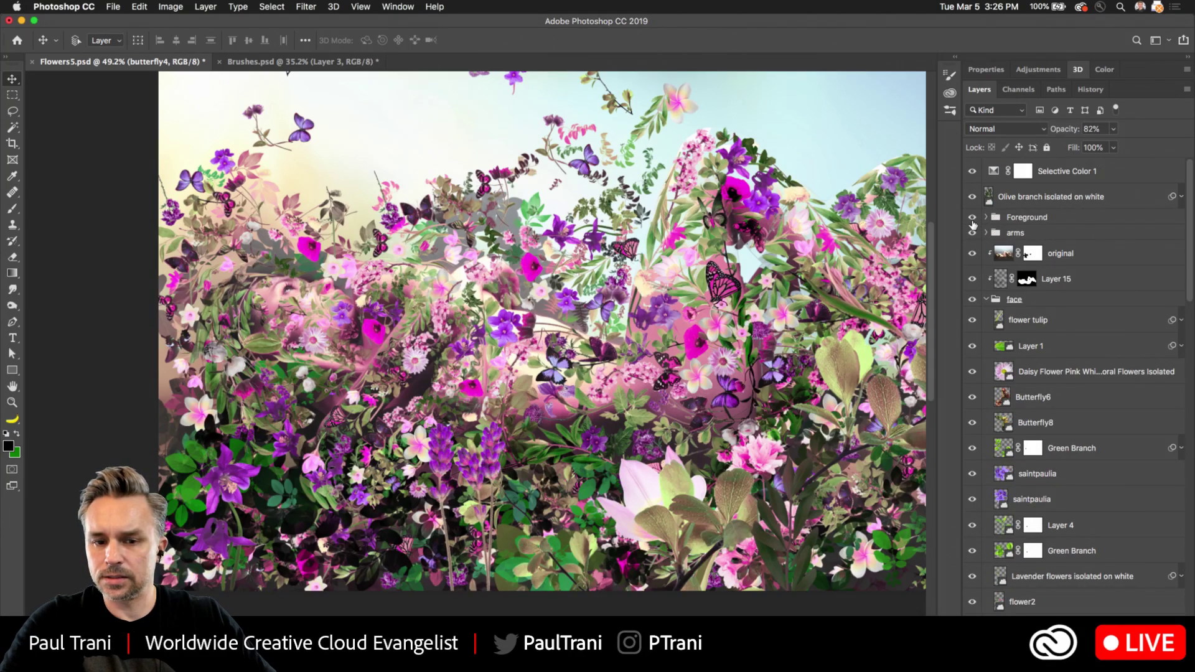
click(1071, 254)
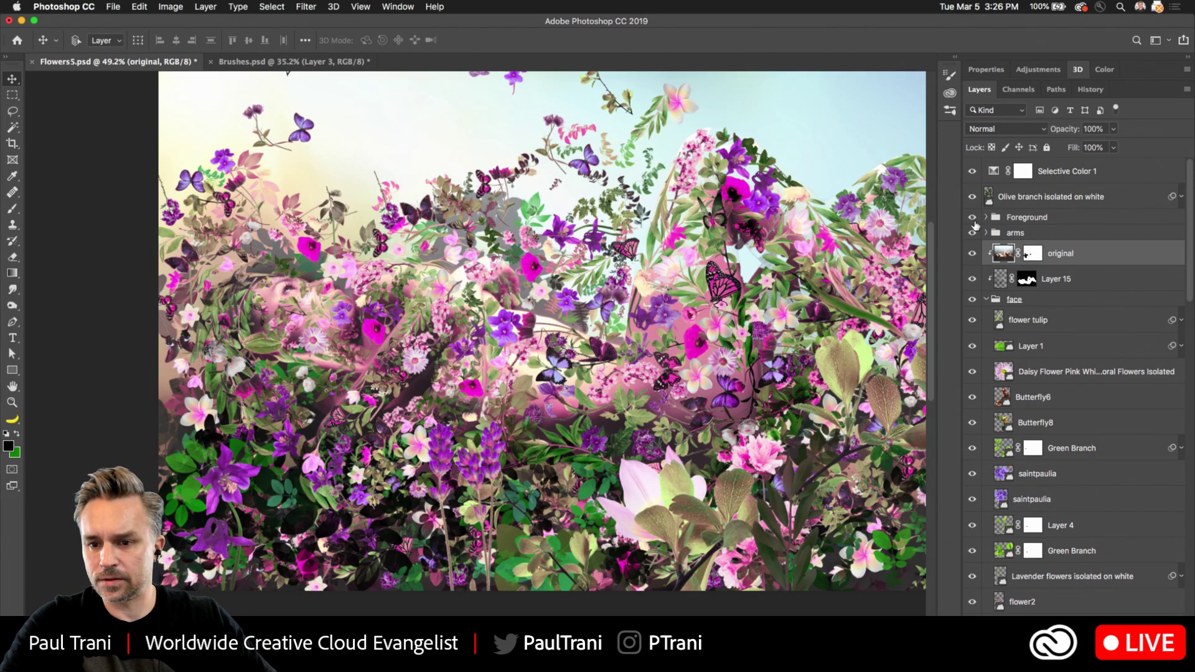
click(1072, 199)
key(Delete)
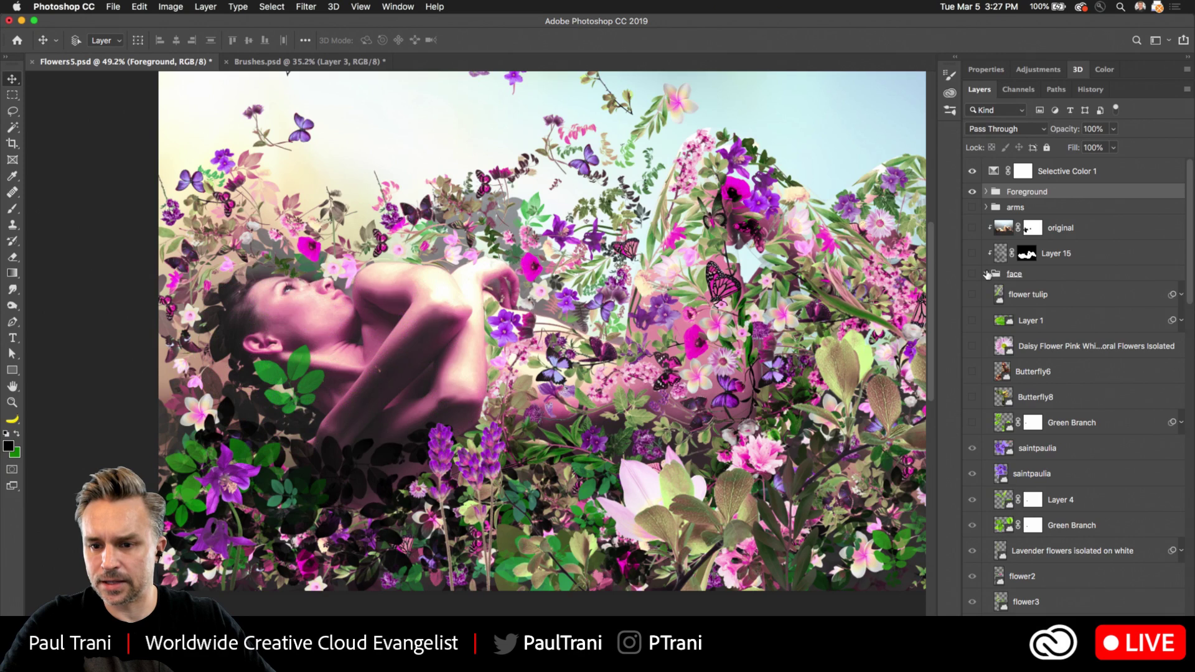
Collapse the face group and hide Layer 17, the bkgd group and the Foreground group
click(986, 273)
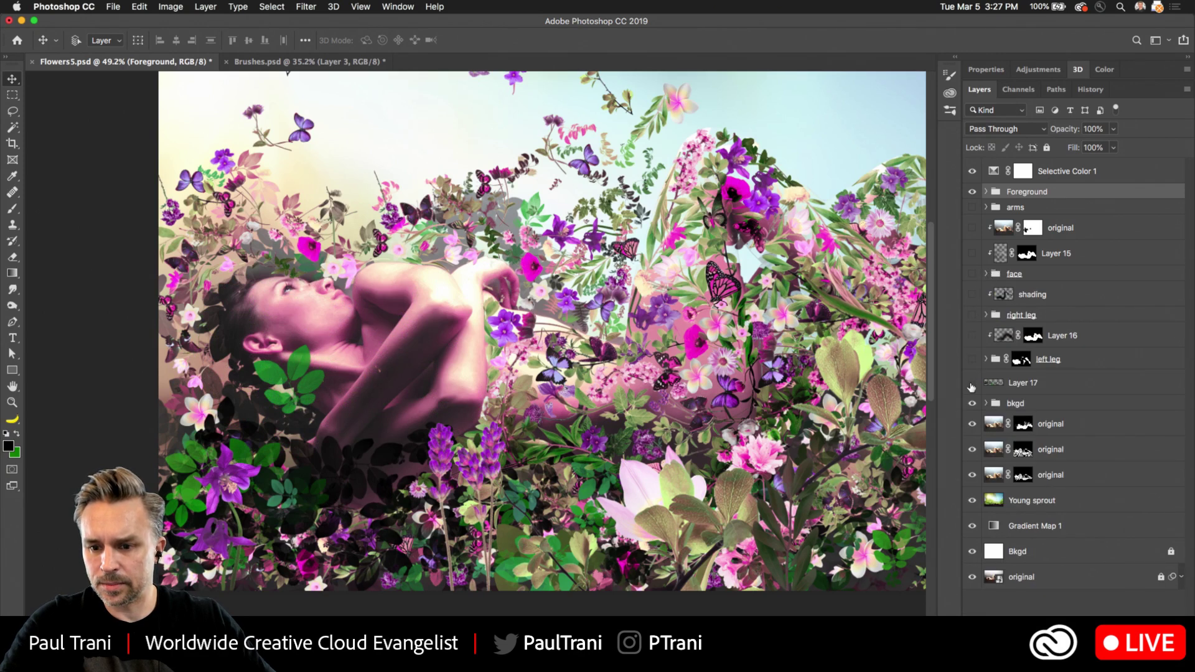
click(974, 384)
click(972, 403)
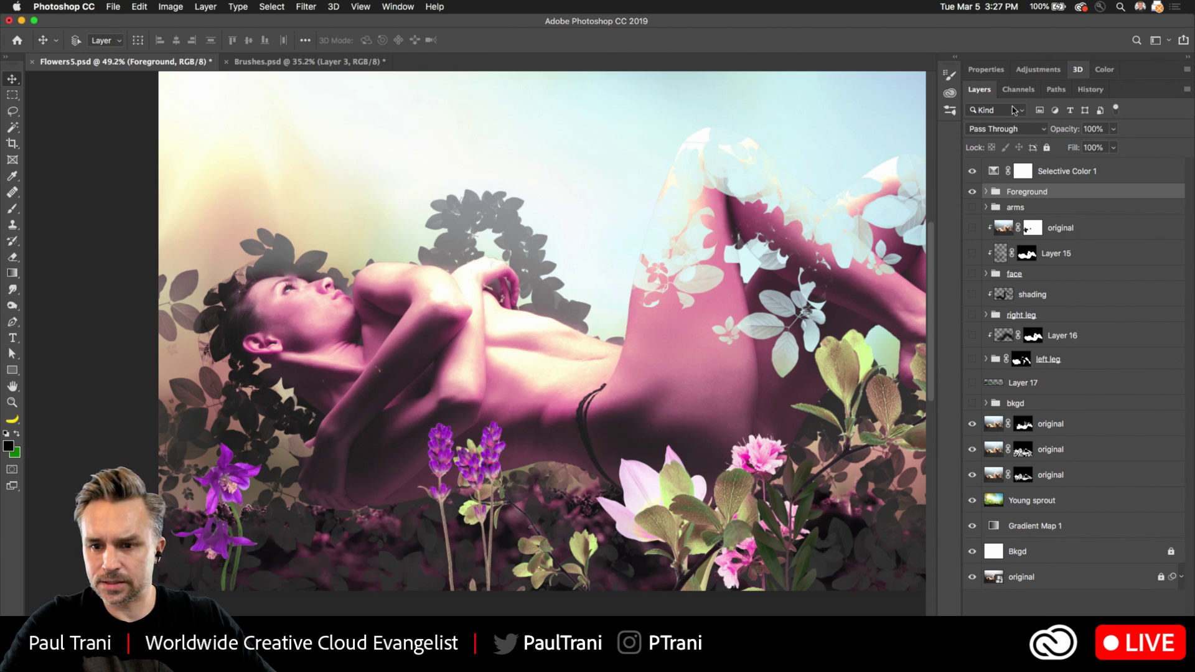
click(972, 192)
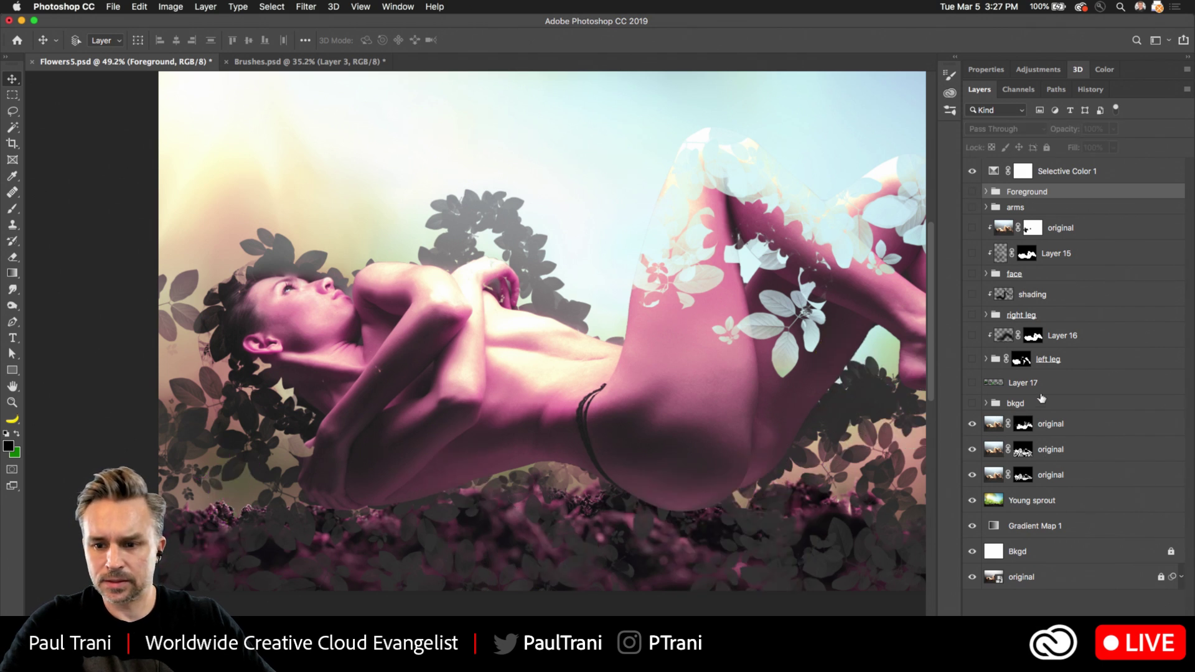
Hide the upper two masked original layers above Young sprout and duplicate the lowest masked one
click(1074, 425)
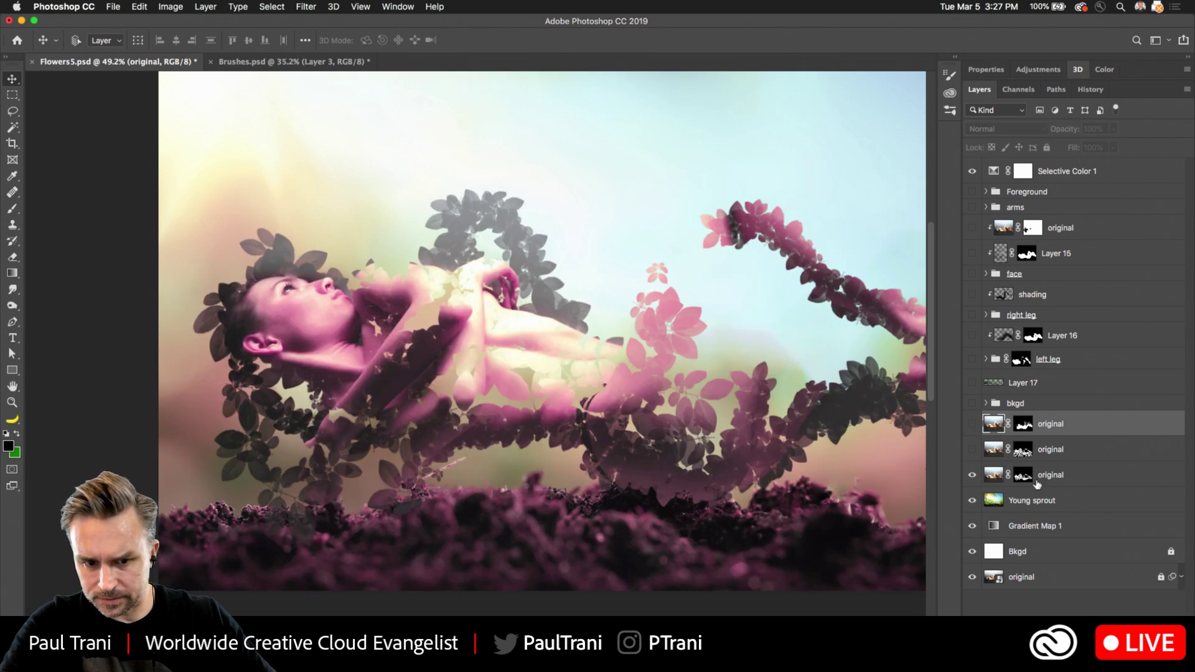
click(1050, 483)
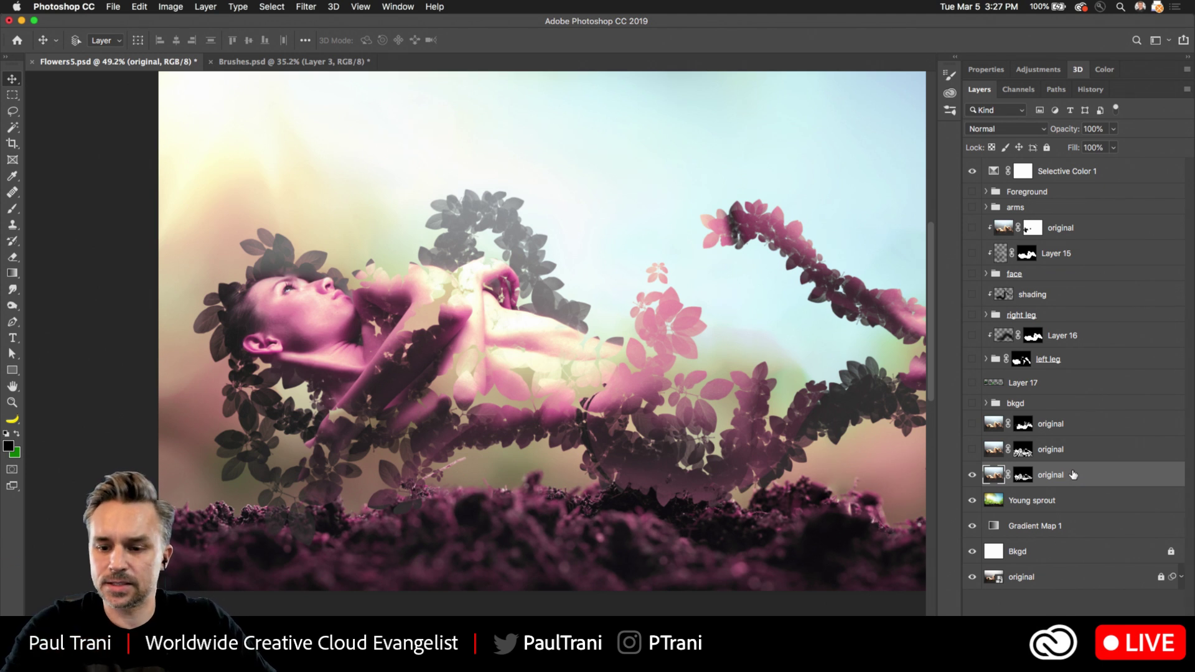
drag(1064, 480, 1101, 516)
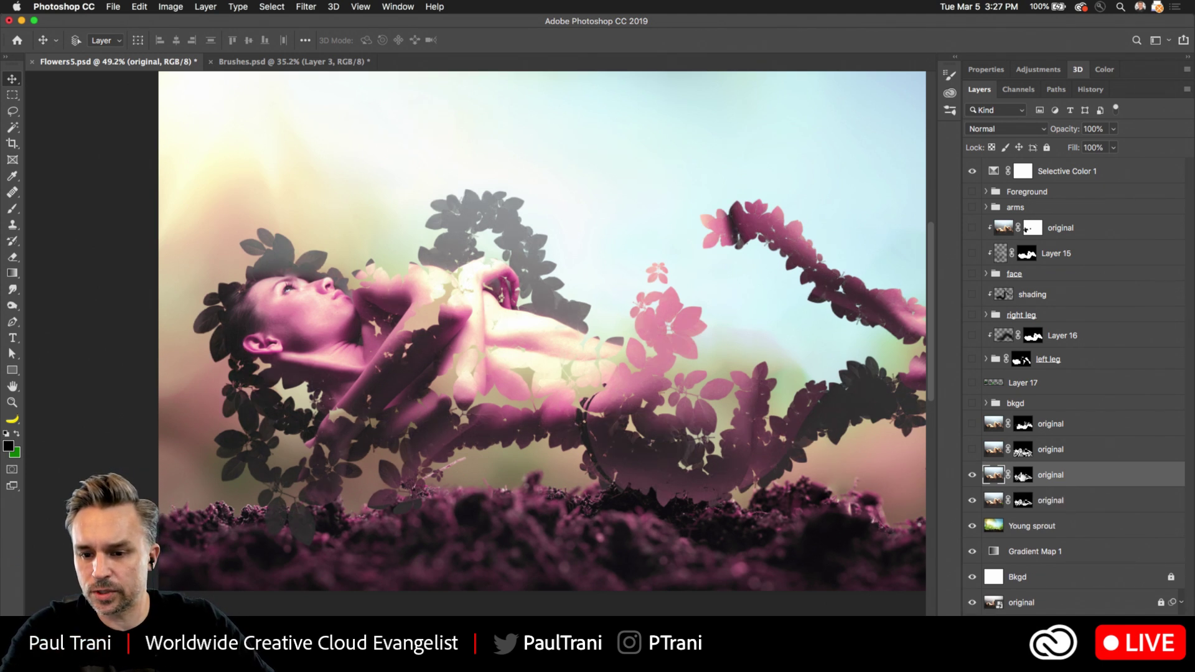
Delete the layer mask from the duplicated original layer and move the masked original beneath it to below the Bkgd layer
right_click(1022, 474)
click(635, 385)
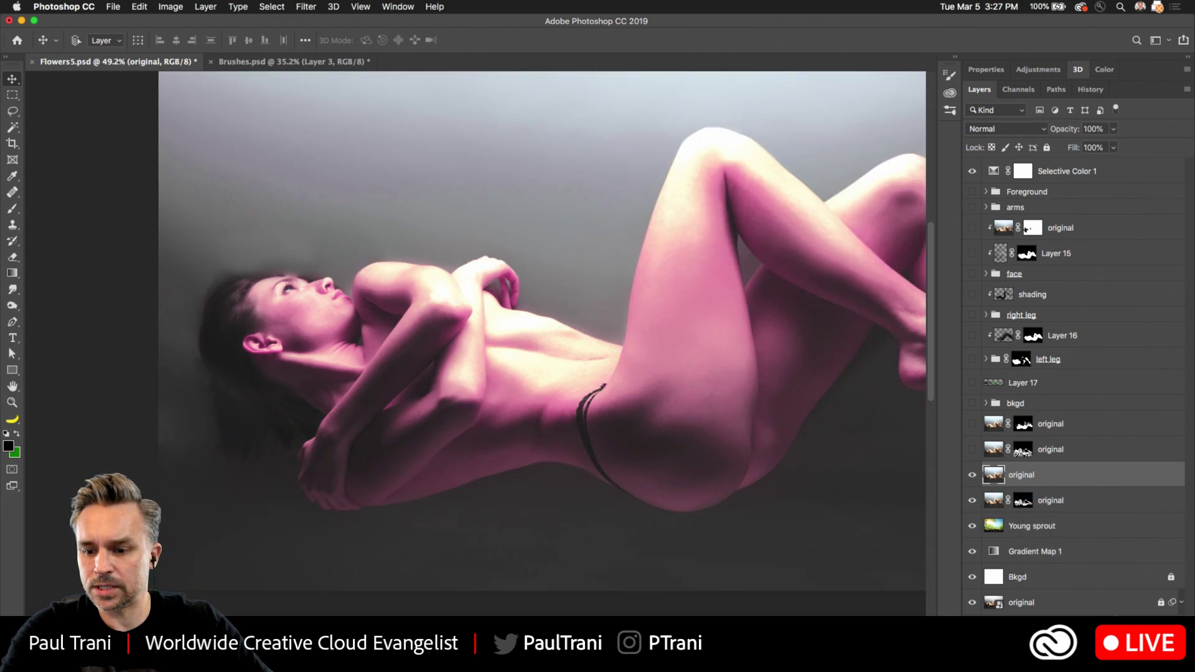
click(1087, 623)
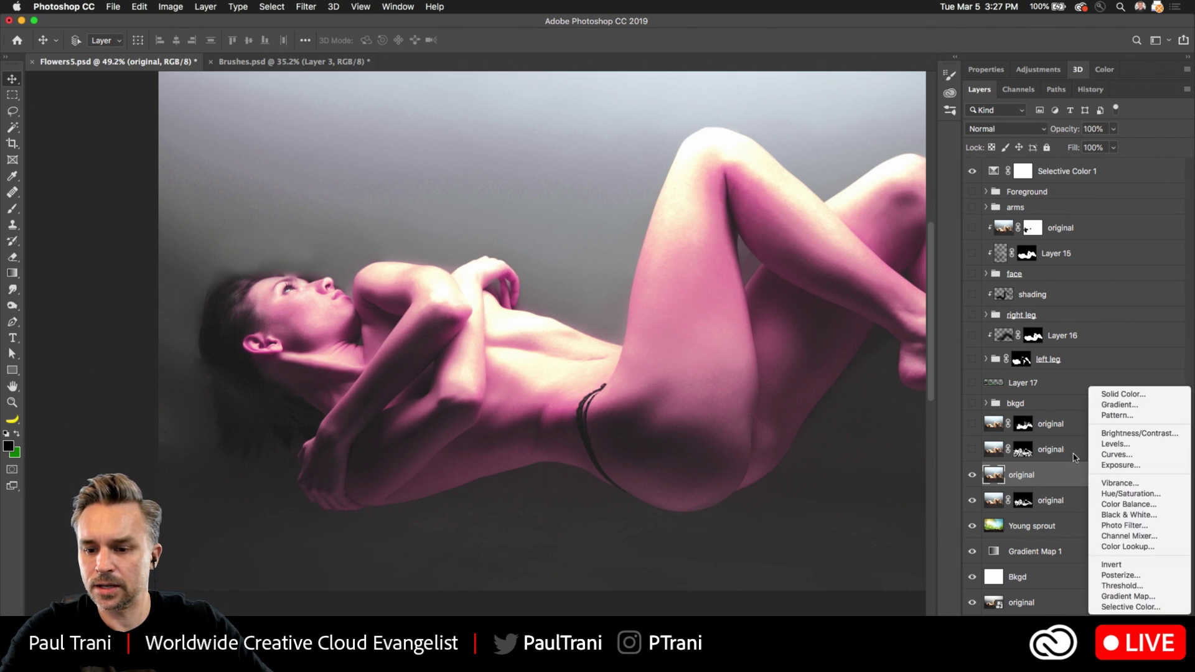
click(1053, 466)
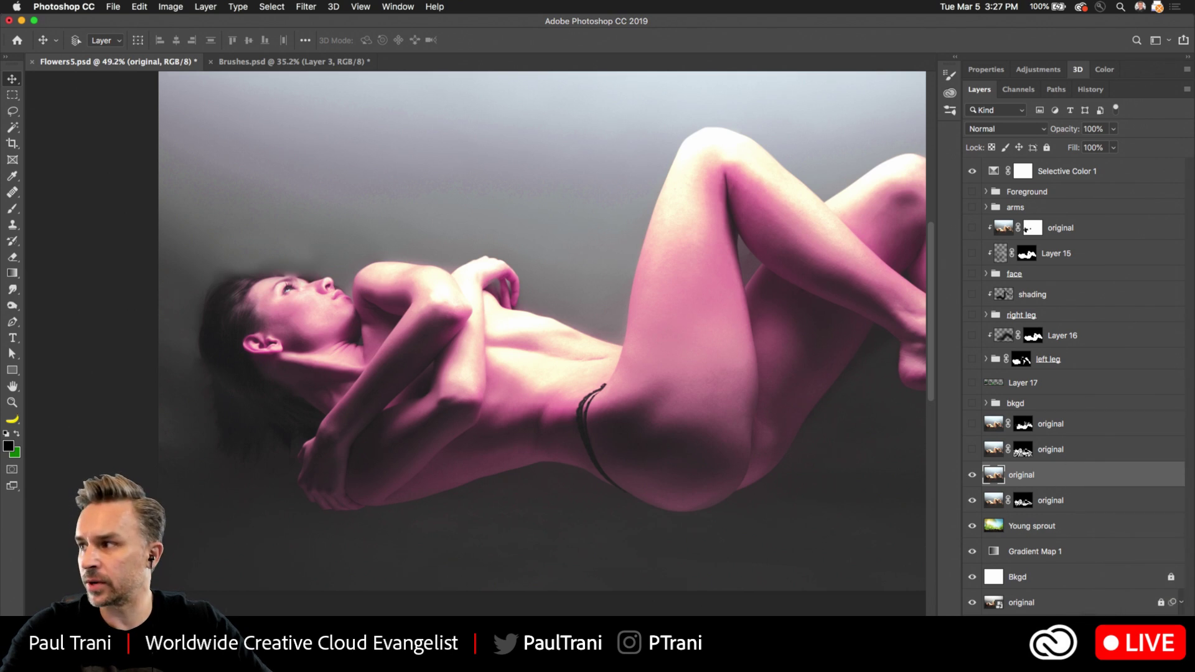
mouse_move(1192, 620)
mouse_down()
mouse_move(1192, 576)
mouse_move(1191, 600)
mouse_up()
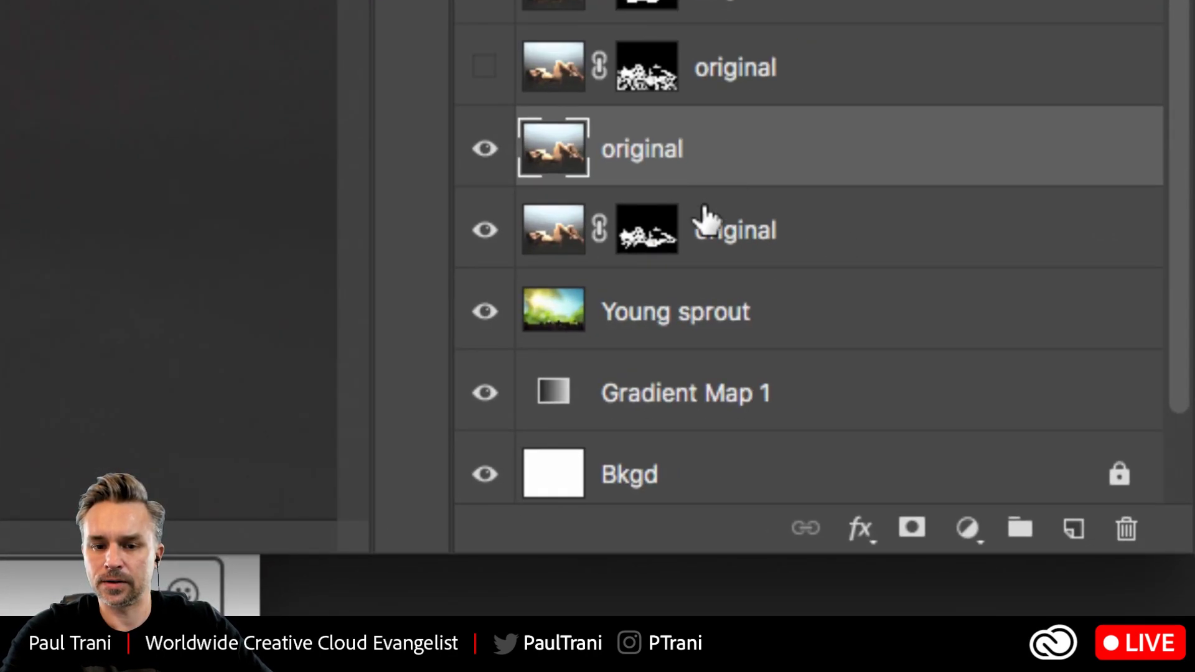
drag(707, 225, 733, 423)
scroll(728, 346, up, 2)
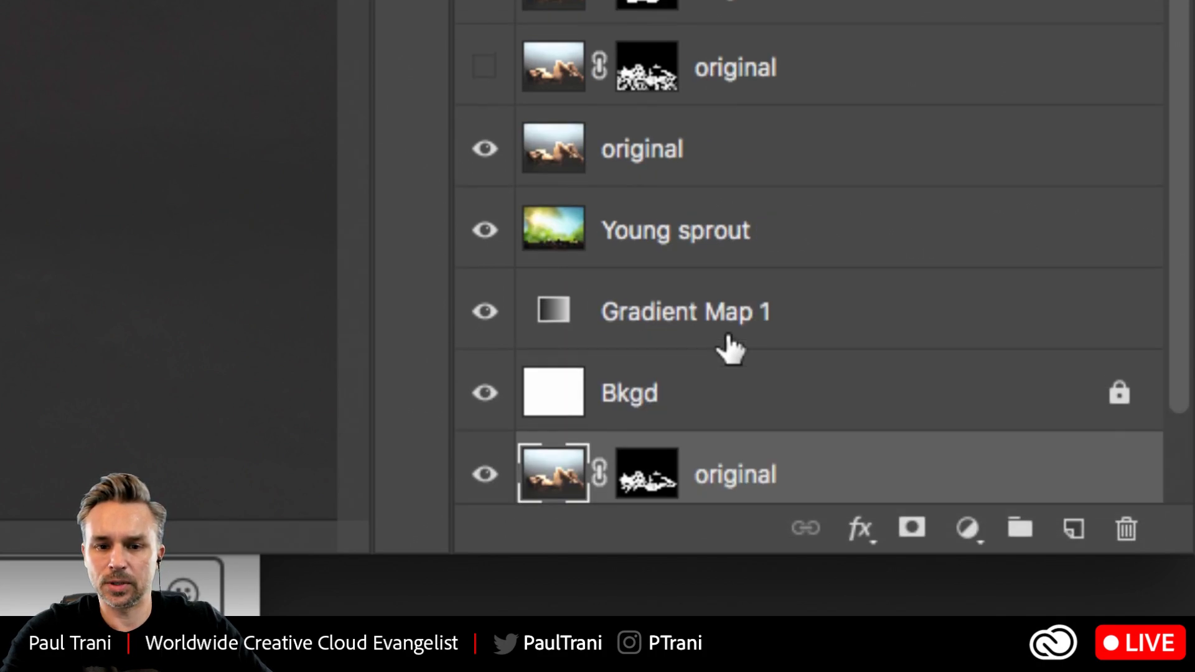
Add a layer mask to the unmasked original layer above Young sprout and fill the mask with black
click(753, 159)
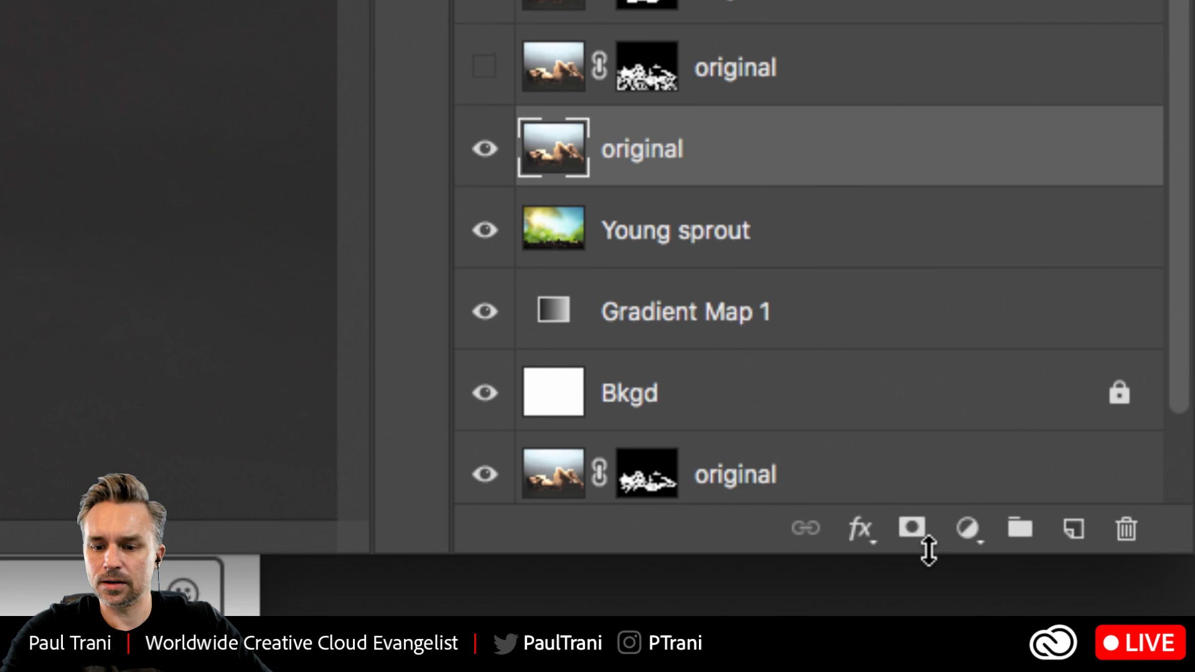
click(911, 529)
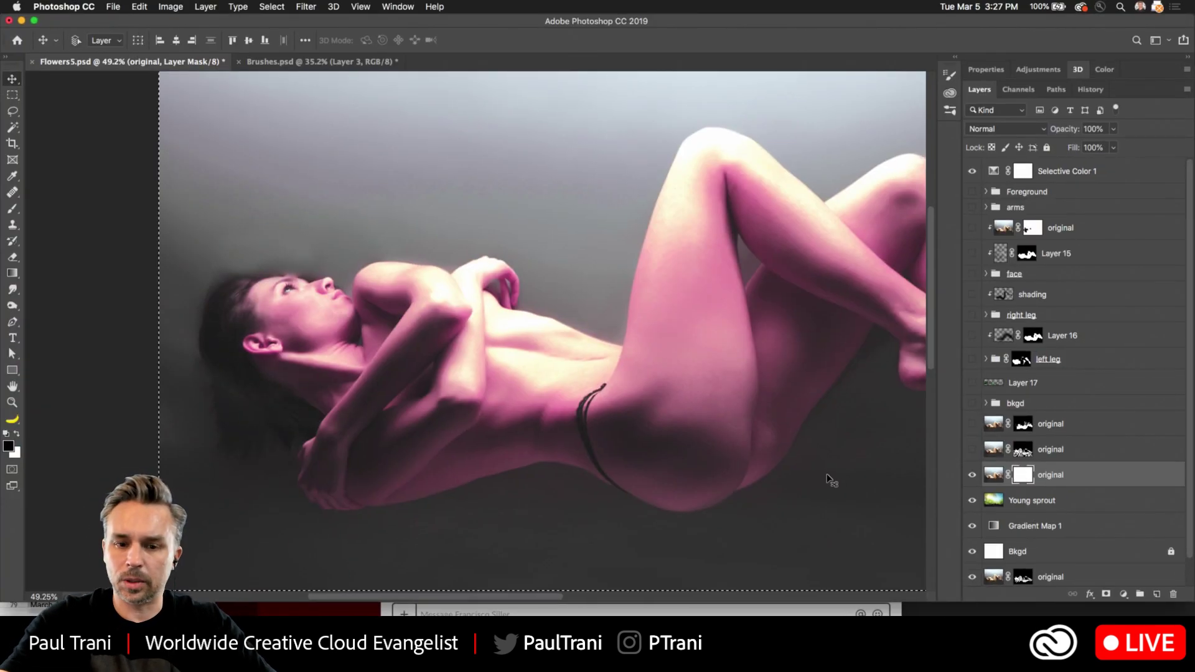
key(shift+BackSpace)
click(872, 340)
key(v)
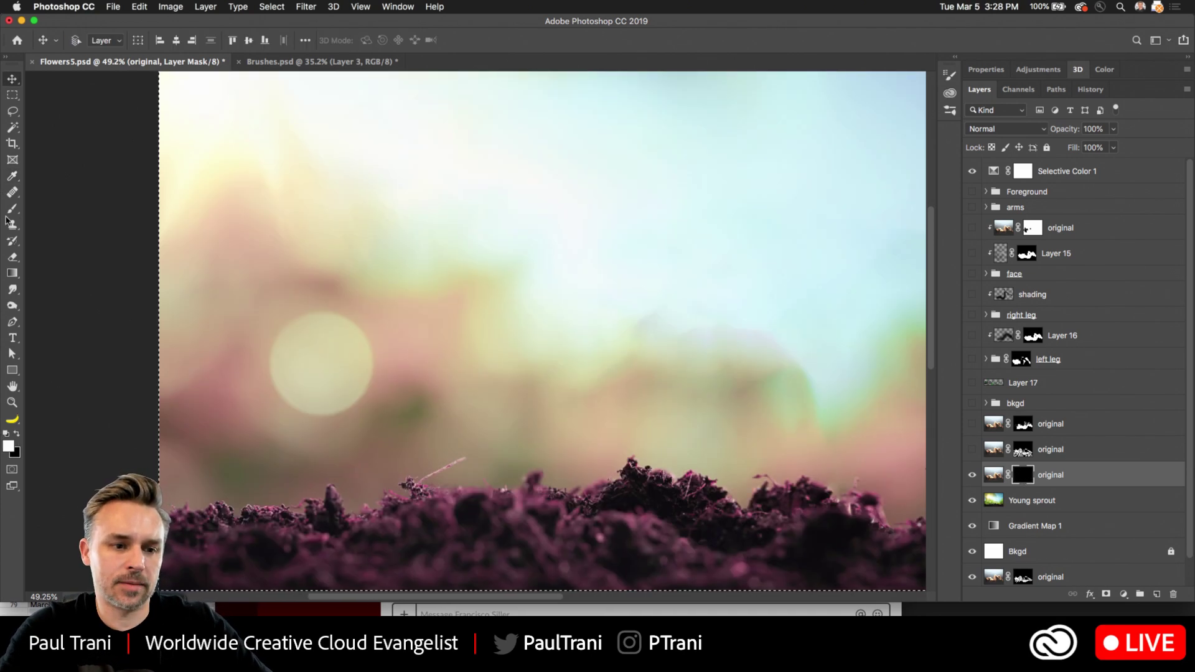
Activate the Brush tool and turn off Scattering for the current leaf brush
click(12, 208)
click(952, 60)
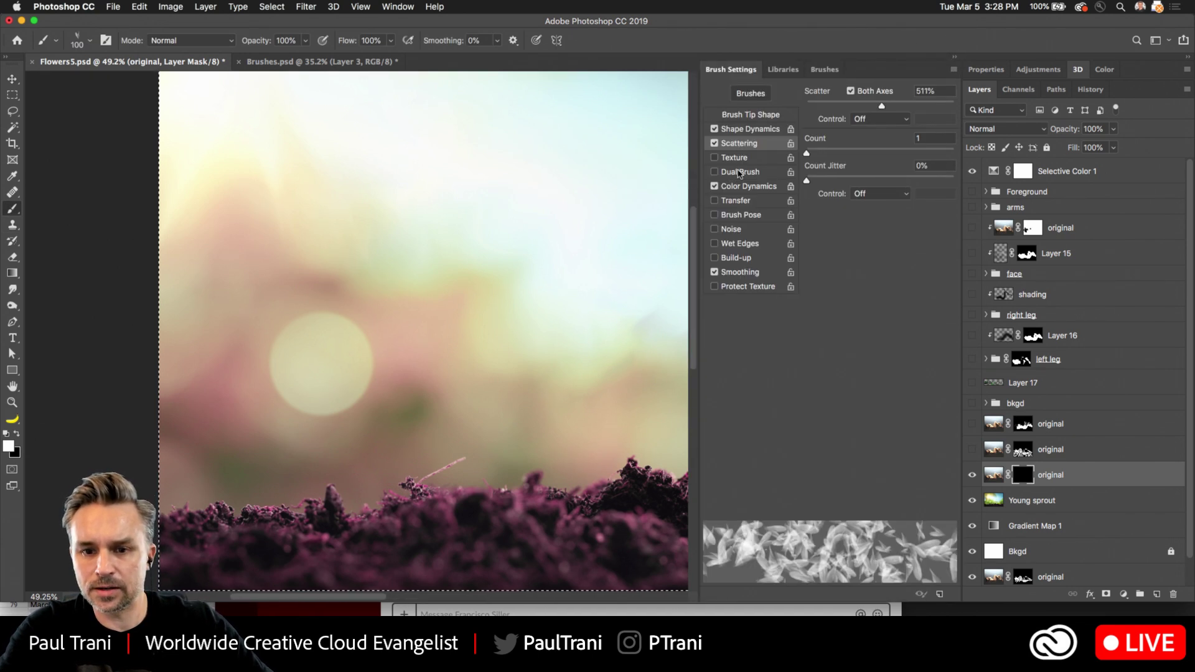
click(713, 144)
click(745, 129)
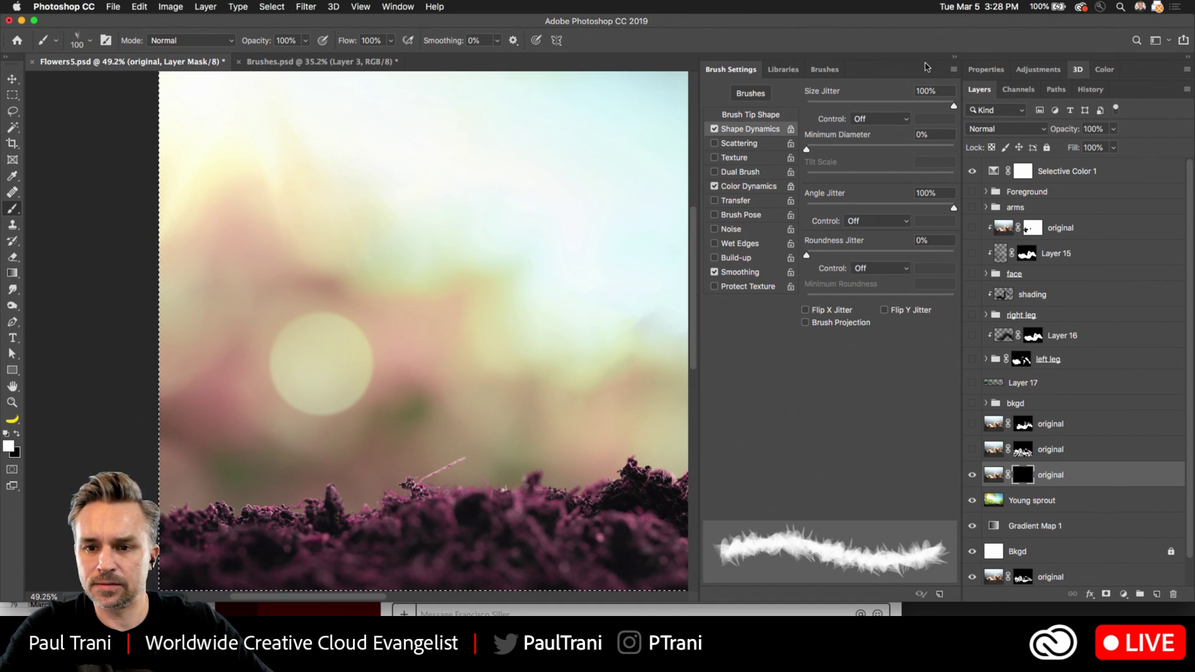
click(953, 61)
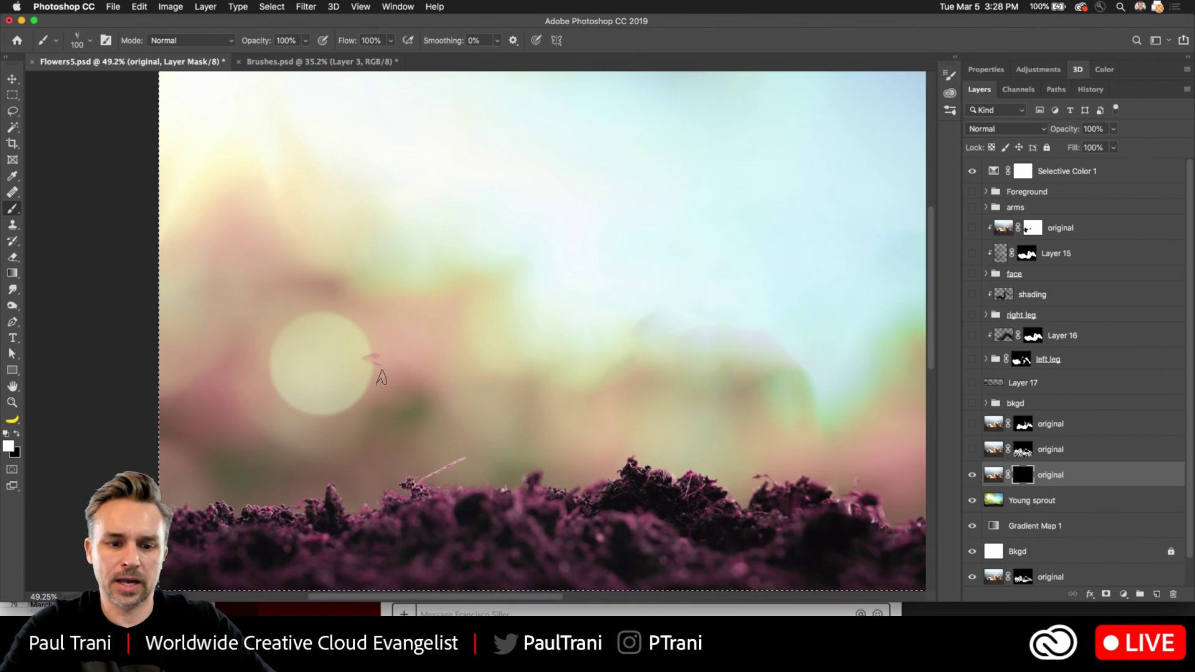
Reveal the woman's face and hair by painting white leaf shapes on the original layer's mask with a 600 px brush
scroll(311, 352, up, 5)
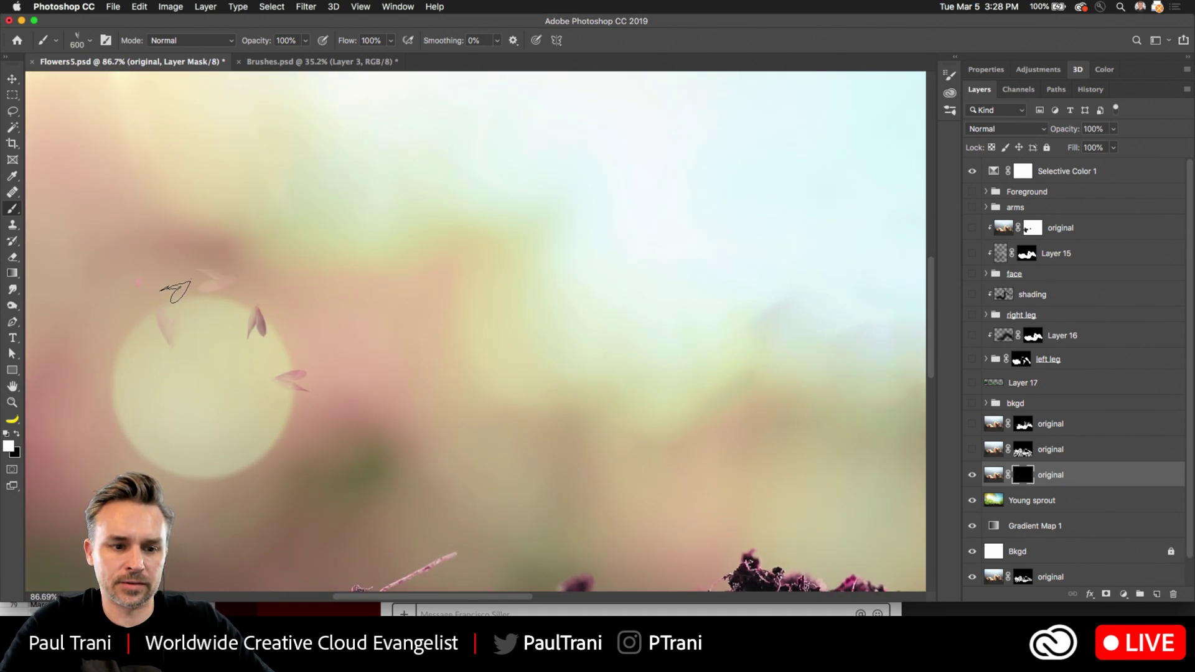
mouse_move(176, 293)
mouse_down()
mouse_move(267, 307)
mouse_move(274, 358)
mouse_move(200, 307)
mouse_move(181, 240)
mouse_move(133, 314)
mouse_move(210, 253)
mouse_move(439, 269)
mouse_up()
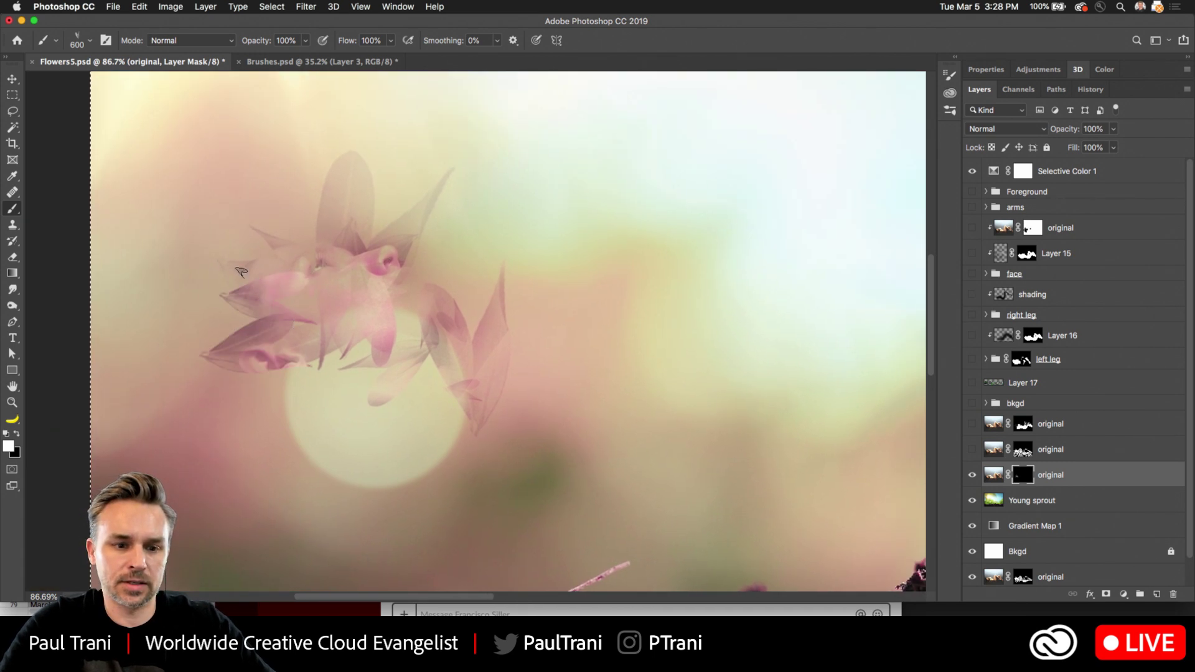
click(336, 325)
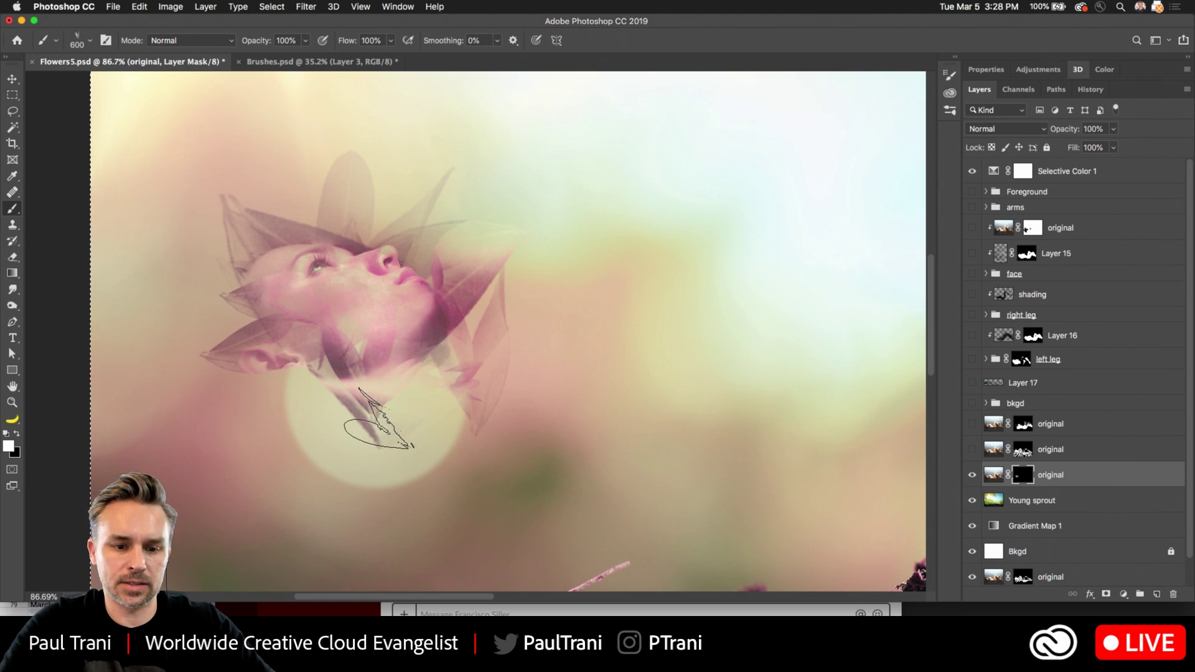
click(320, 410)
drag(255, 348, 168, 268)
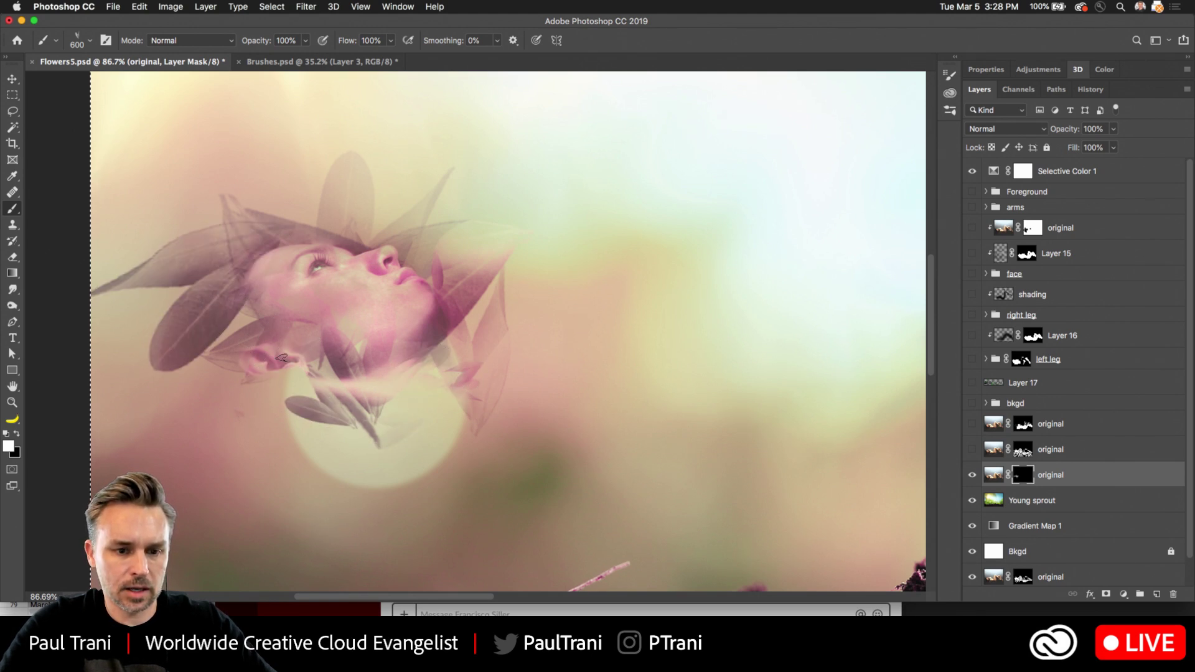
Paint more white leaf shapes on the mask over the shoulder, the raised hand and the upper torso
click(600, 158)
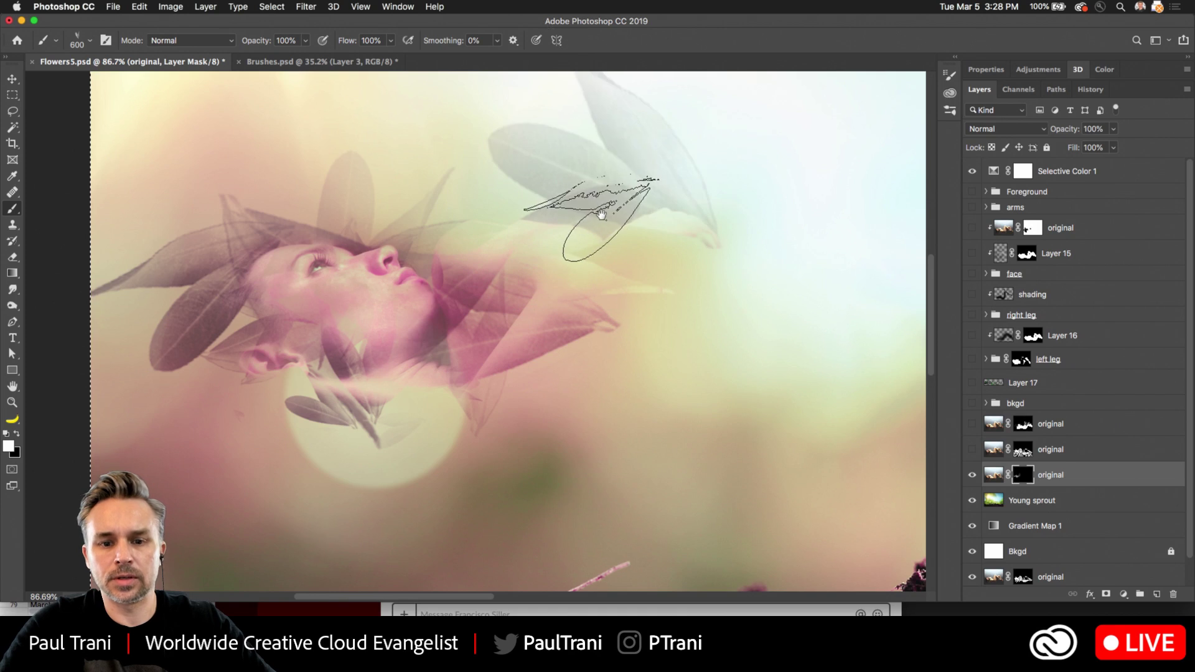
drag(588, 211, 418, 273)
click(565, 318)
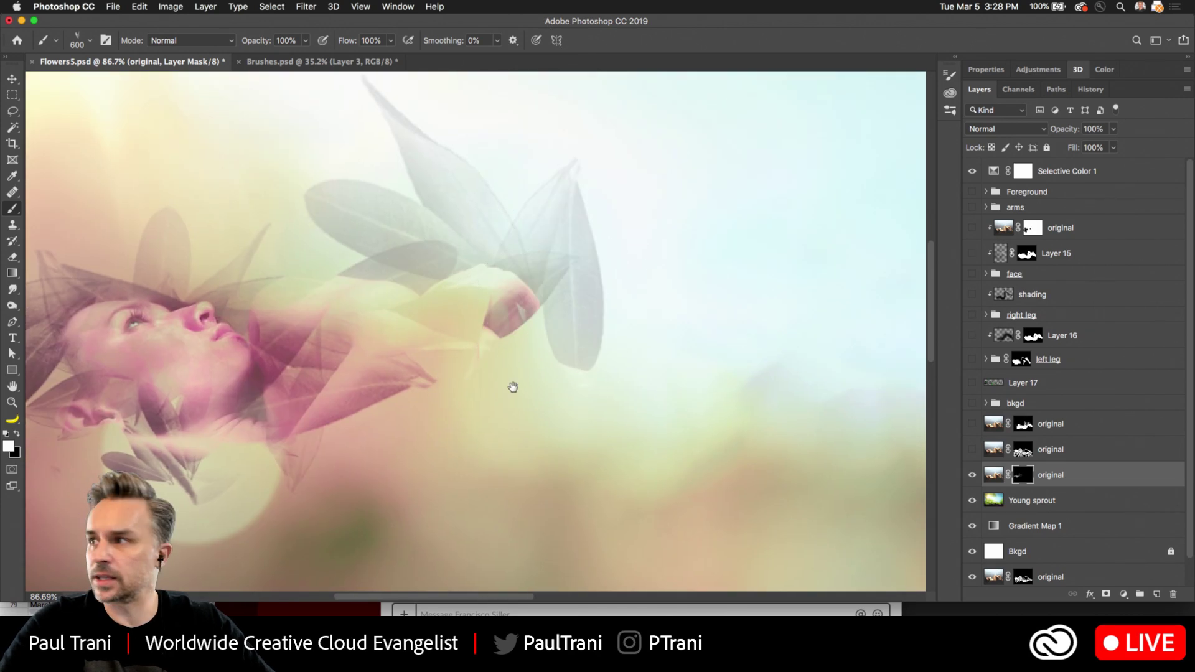
mouse_move(513, 387)
mouse_down()
mouse_move(546, 280)
mouse_move(648, 293)
mouse_move(666, 267)
mouse_up()
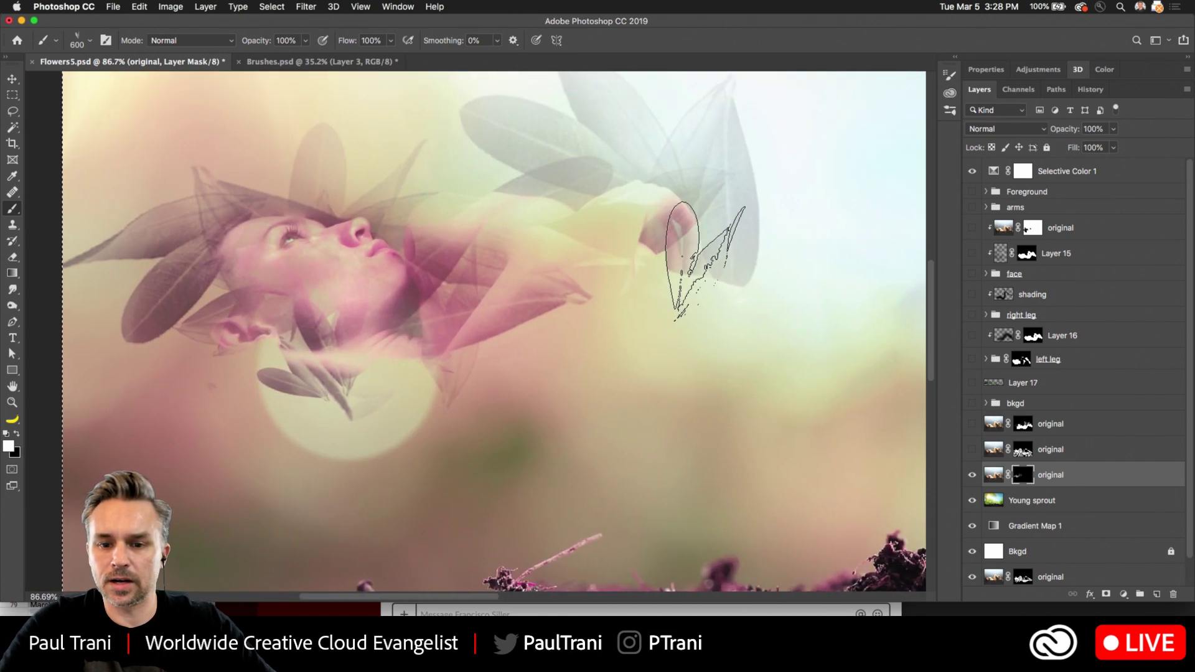
click(715, 274)
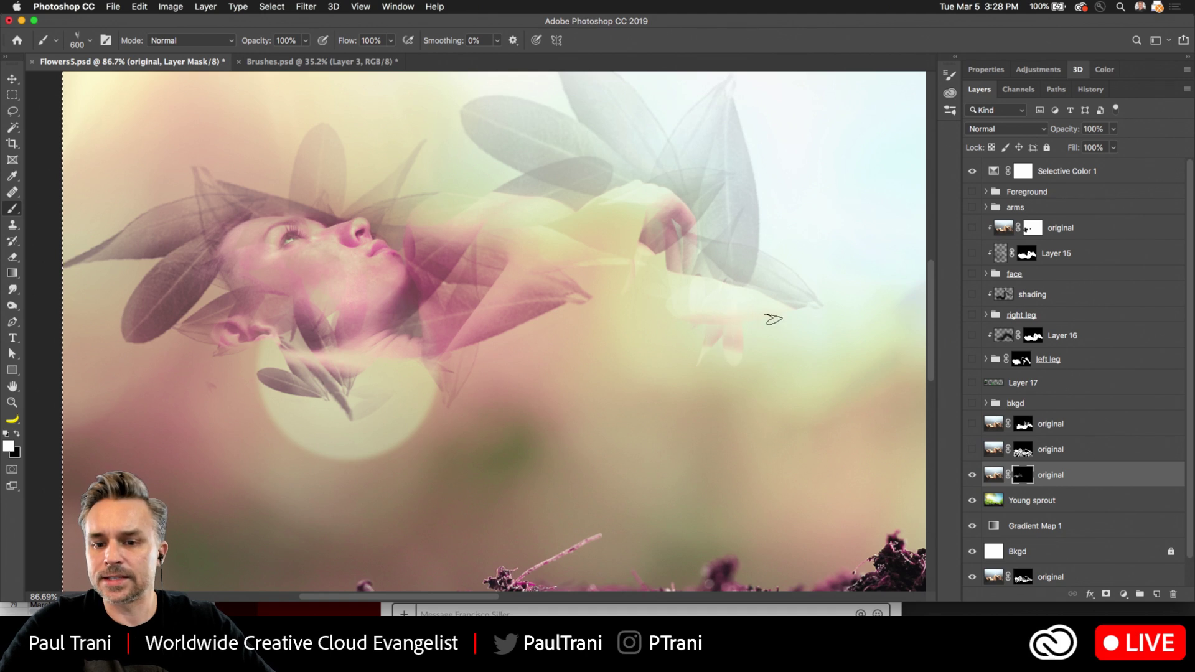
mouse_move(772, 319)
mouse_down()
mouse_move(635, 246)
mouse_move(595, 254)
mouse_move(560, 324)
mouse_move(581, 339)
mouse_up()
Extend the leaf shapes on the mask around the lower arm, below the neck and beside the ear
scroll(563, 312, down, 2)
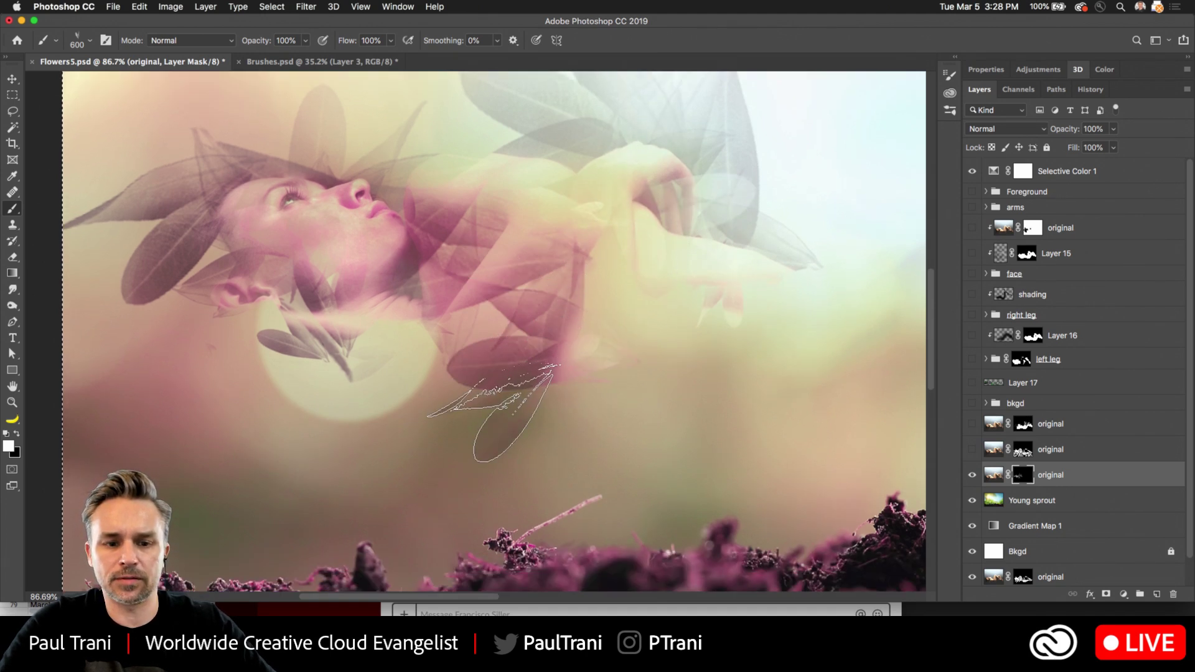
mouse_move(492, 411)
mouse_down()
mouse_move(400, 347)
mouse_move(373, 400)
mouse_move(267, 360)
mouse_move(239, 383)
mouse_up()
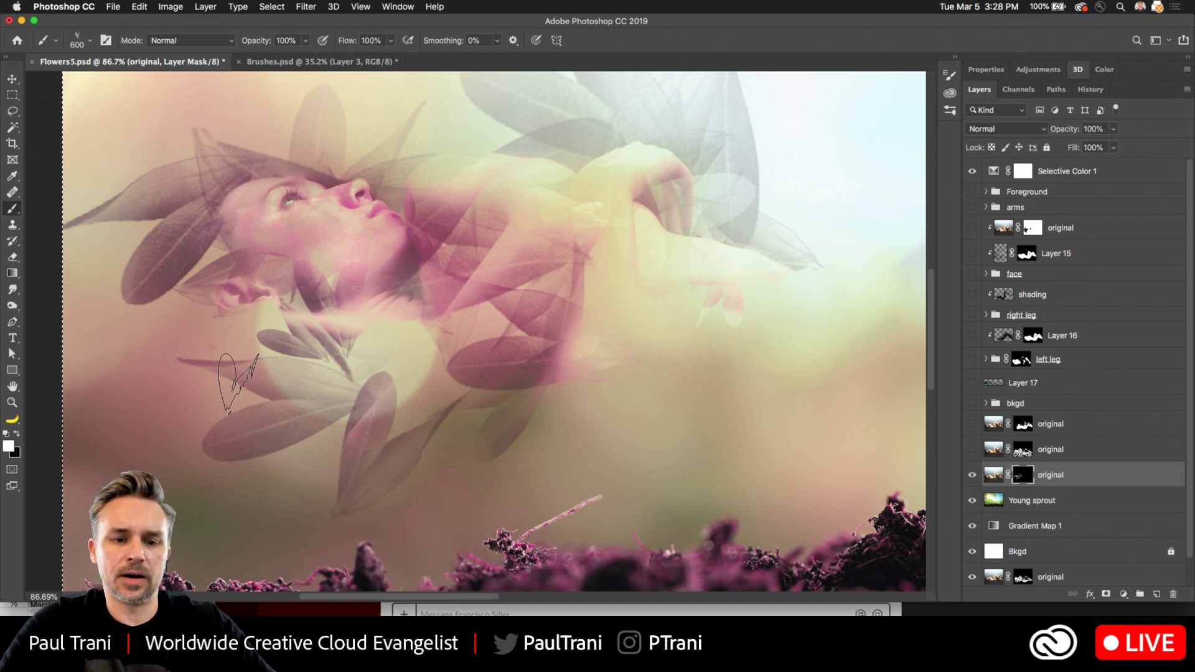
mouse_move(227, 320)
mouse_down()
mouse_move(286, 413)
mouse_move(293, 402)
mouse_up()
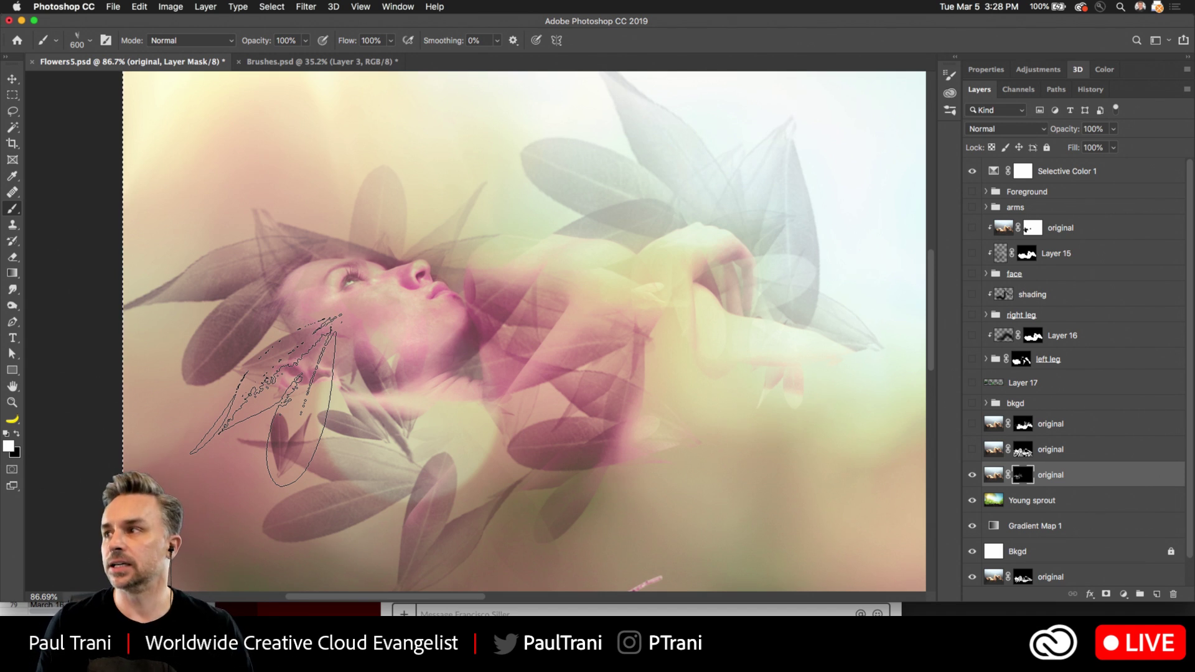
Switch to Brushes.psd to examine the olive leaf and its painted strokes up close, and return to Flowers5.psd
click(302, 62)
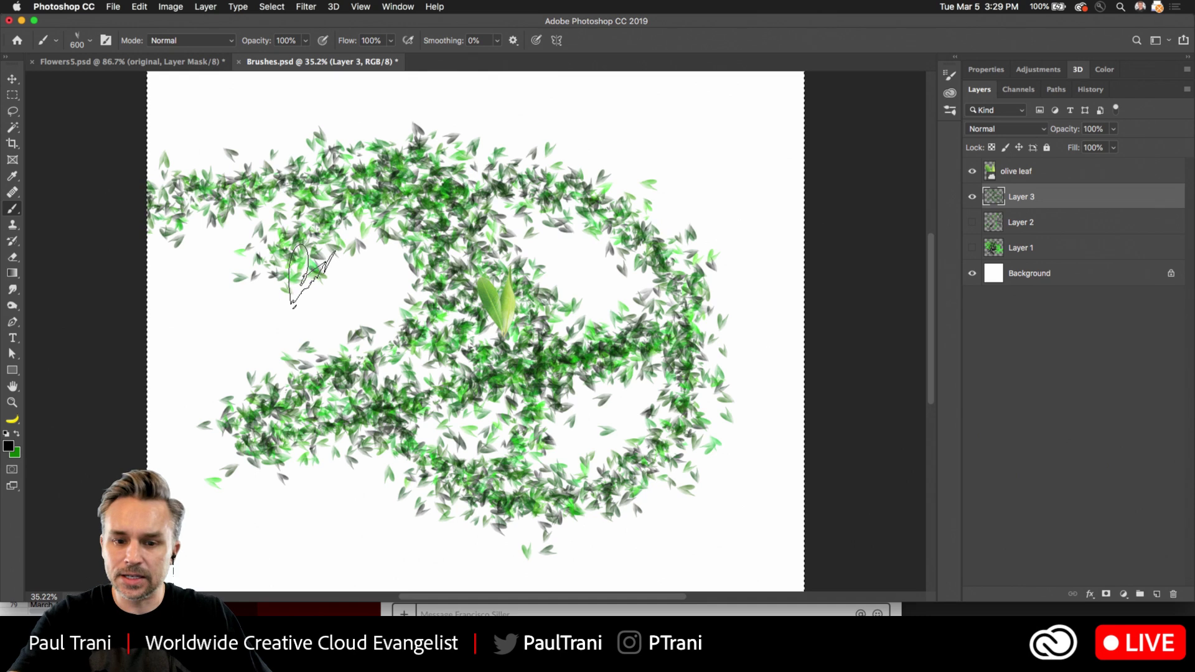
scroll(314, 274, up, 3)
scroll(473, 330, up, 3)
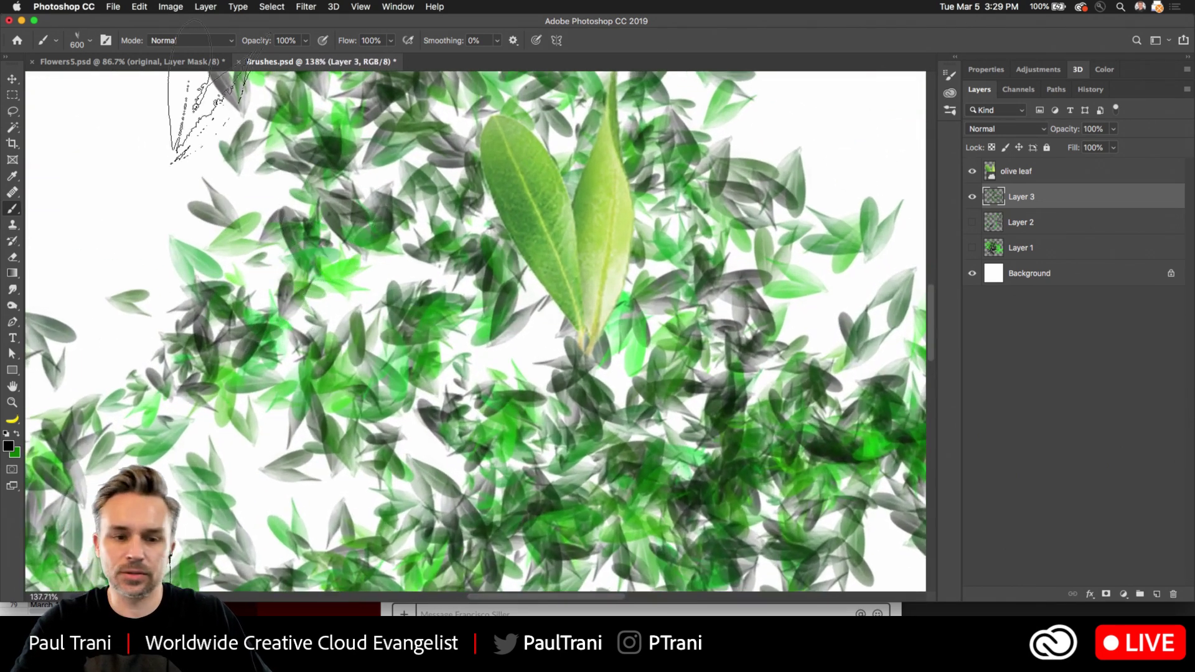
click(140, 66)
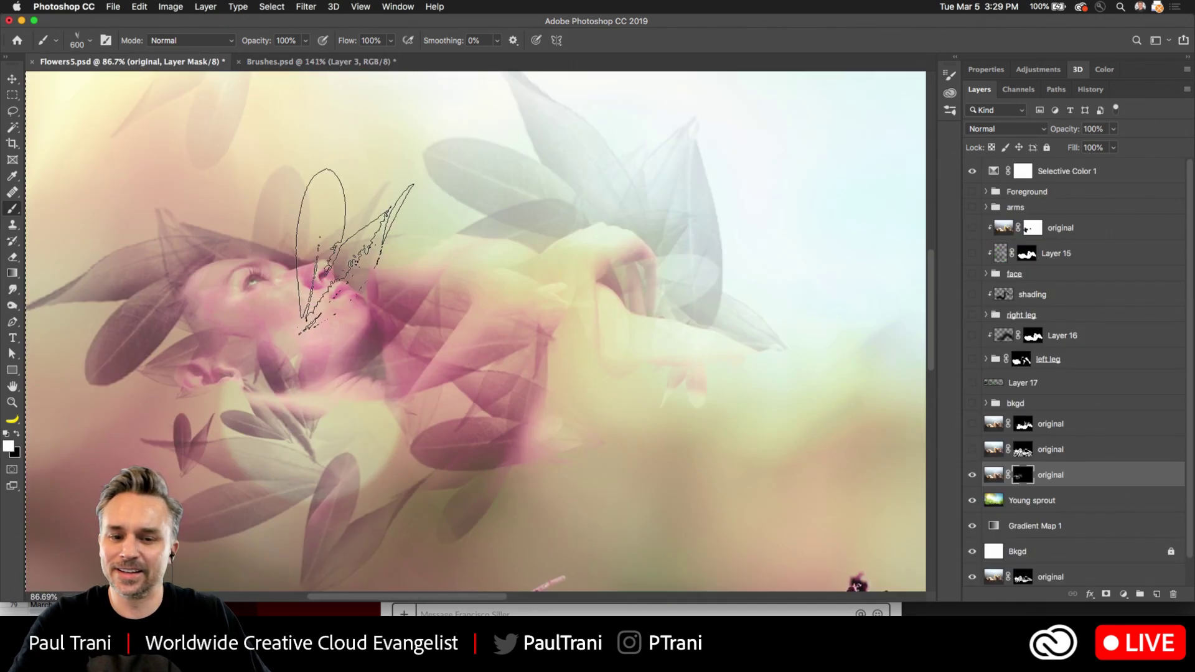
Paint white leaf shapes on the mask along the raised knees and lower legs with the 600 px leaf brush
scroll(359, 283, down, 2)
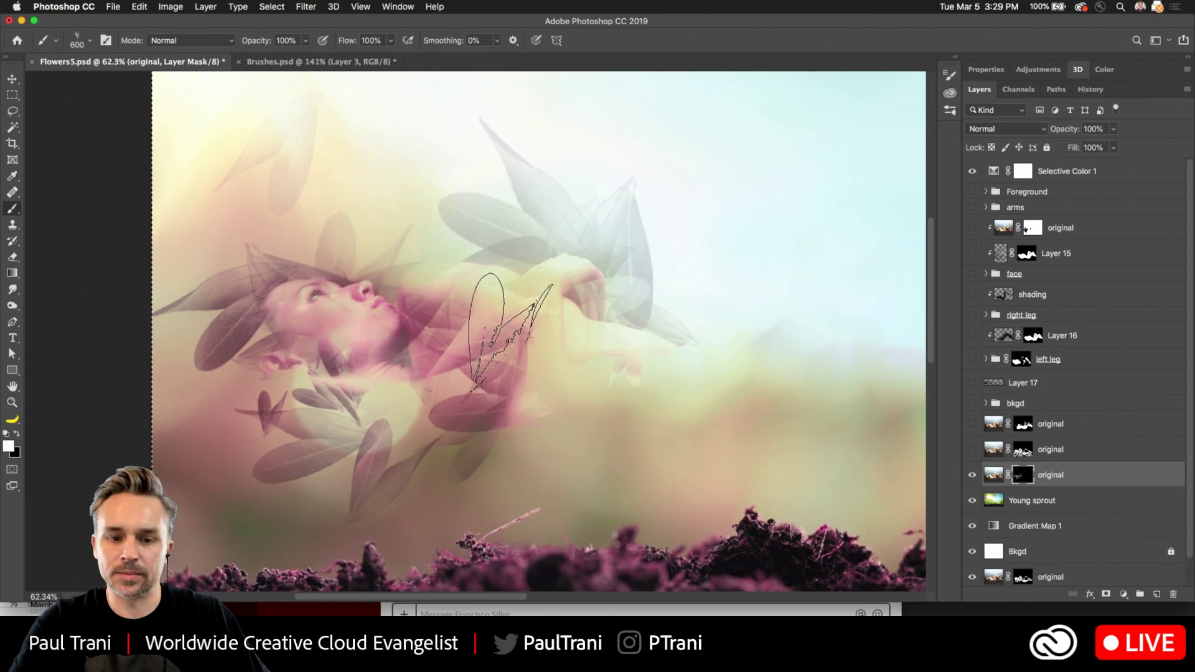
scroll(495, 323, down, 1)
mouse_move(510, 303)
mouse_down()
mouse_move(560, 218)
mouse_move(630, 227)
mouse_move(653, 253)
mouse_move(669, 239)
mouse_move(666, 187)
mouse_move(632, 160)
mouse_up()
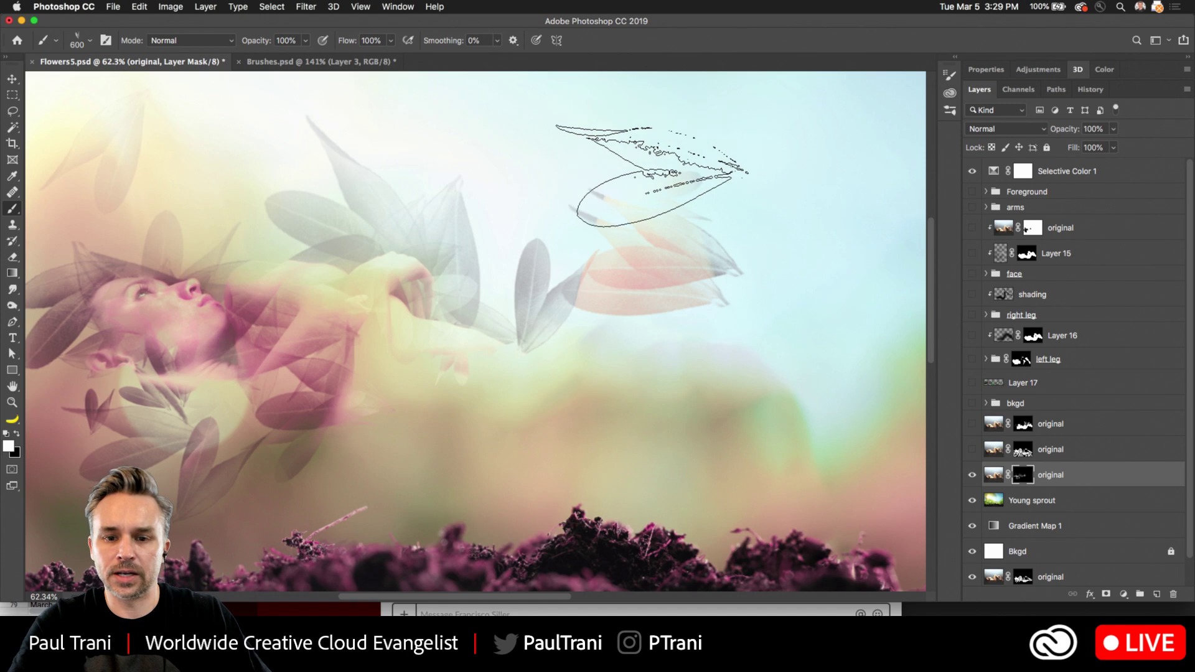
mouse_move(560, 336)
mouse_down()
mouse_move(733, 379)
mouse_move(765, 308)
mouse_up()
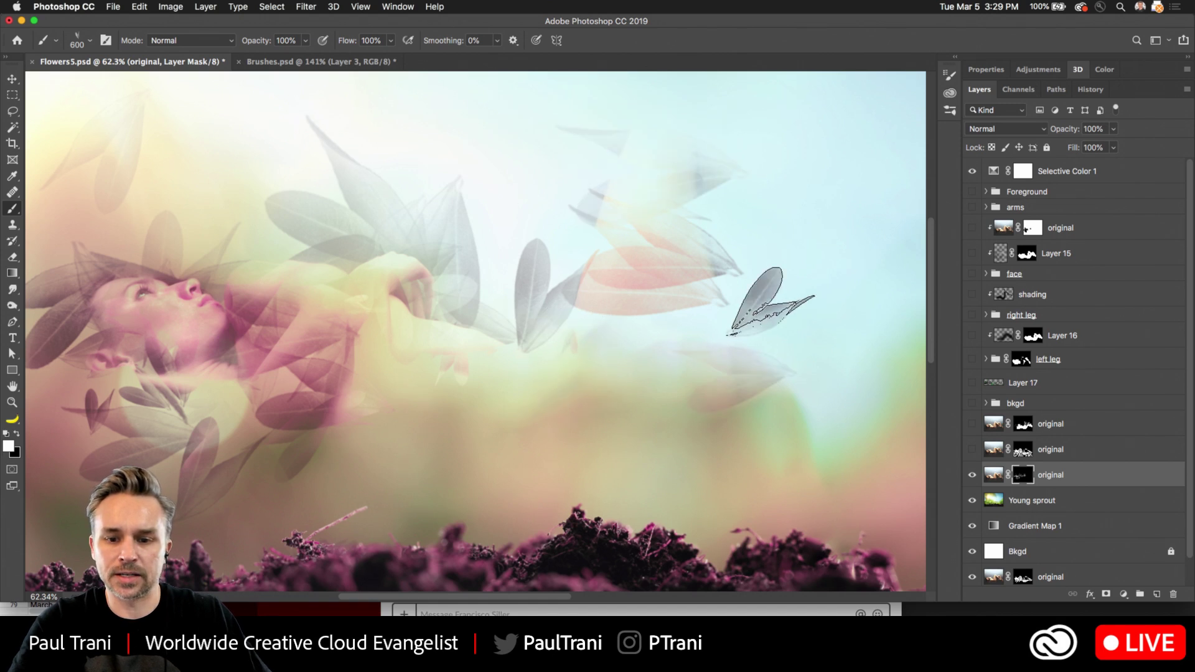
scroll(698, 305, right, 5)
drag(585, 442, 660, 473)
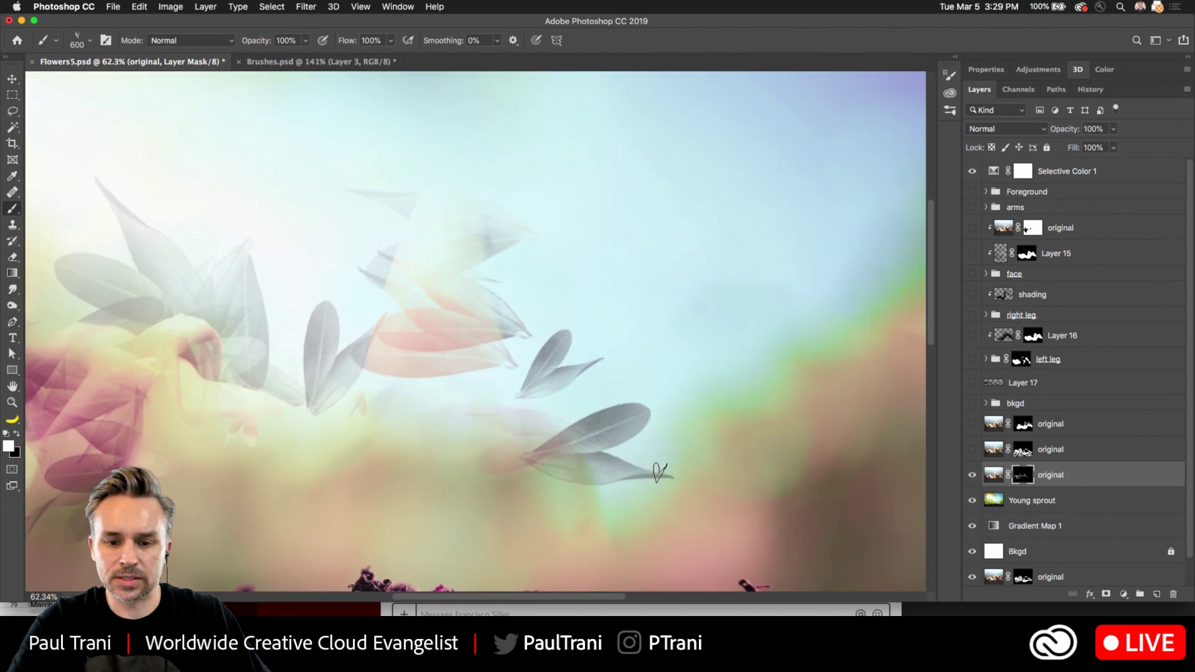
drag(645, 299, 604, 292)
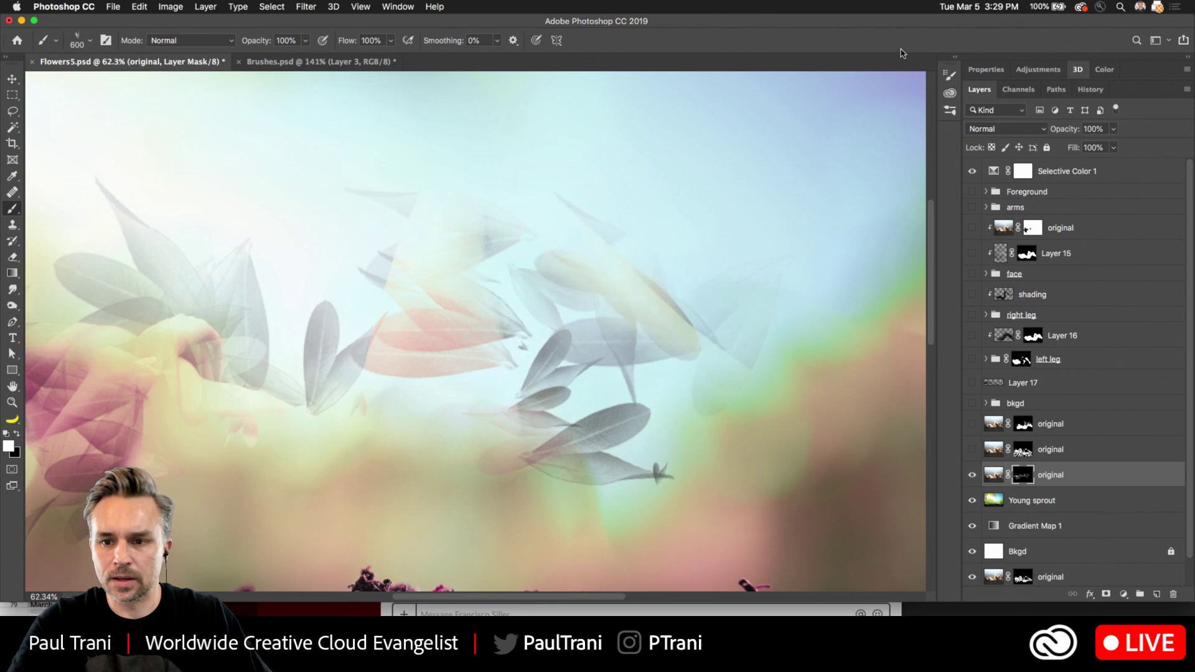
Stamp a leaf on the mask over the thigh with Paul Brush 7 at 150 px and switch to Paul Brush 10
click(955, 58)
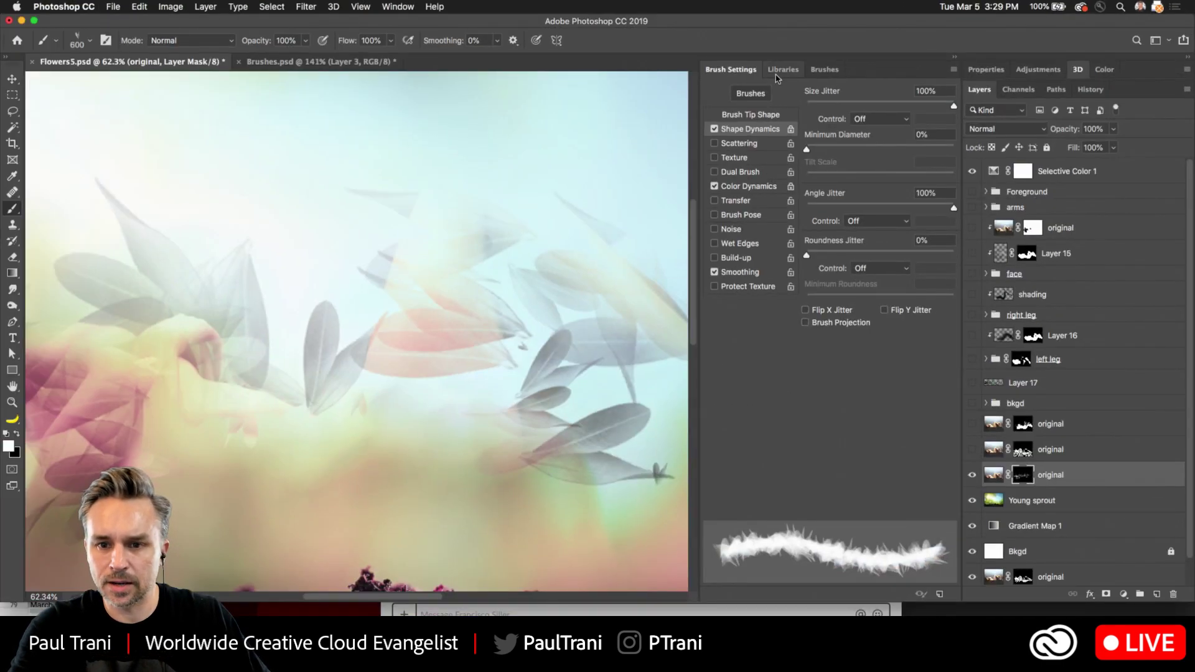
click(824, 69)
scroll(857, 377, up, 5)
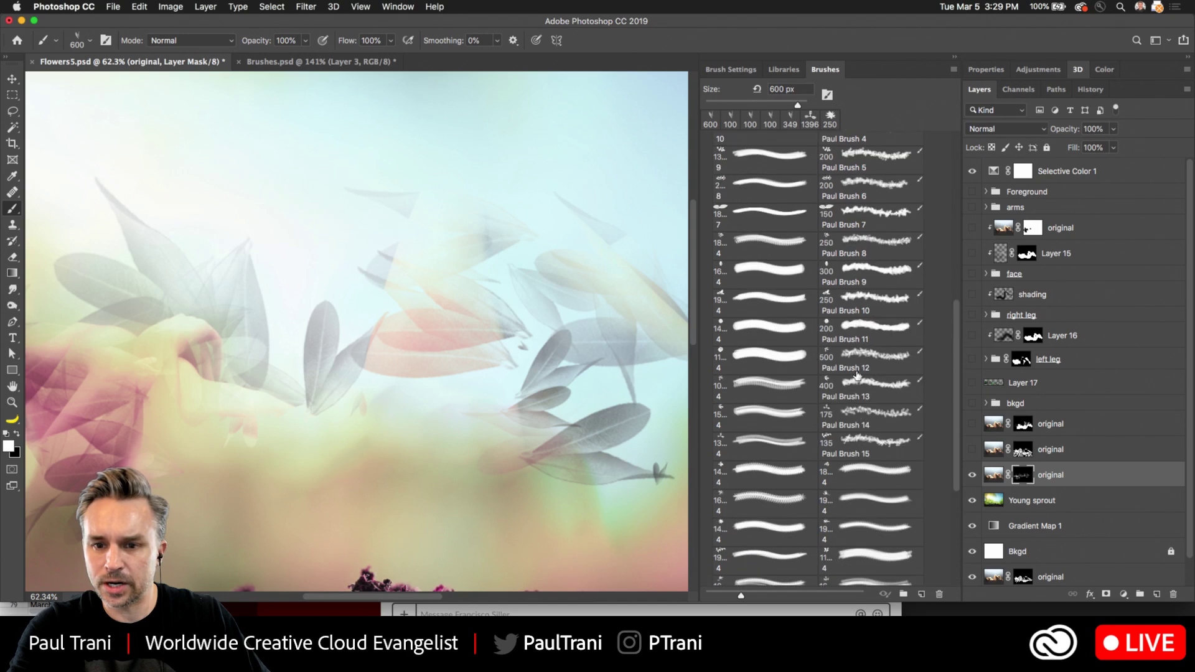
click(828, 216)
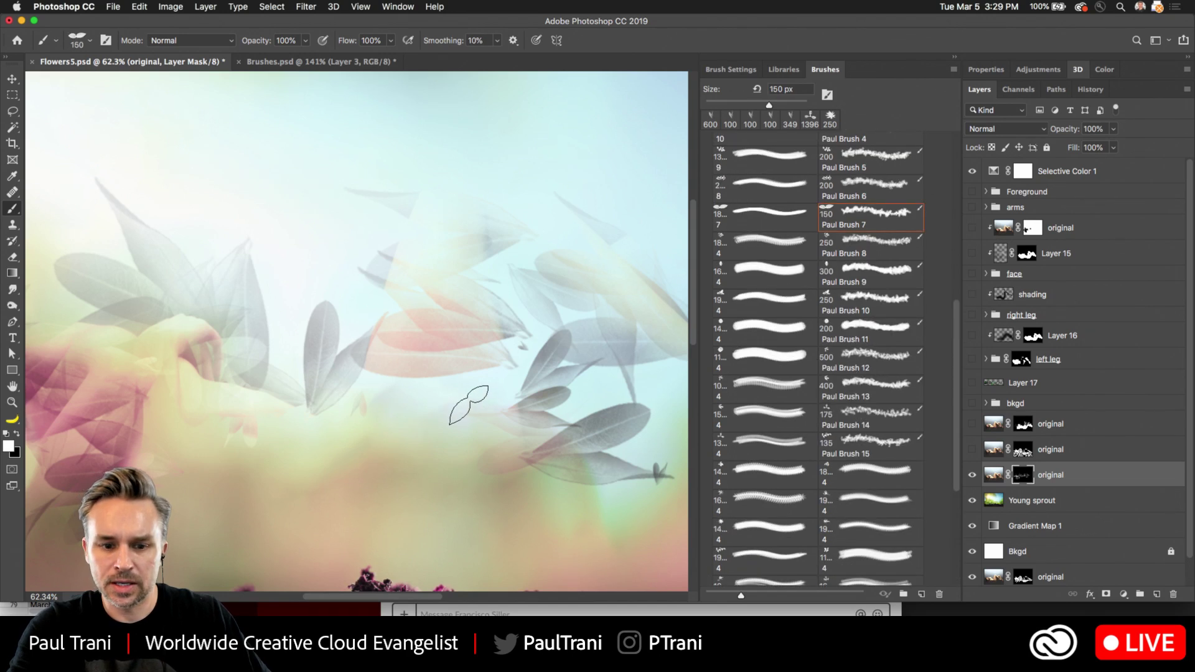
click(469, 405)
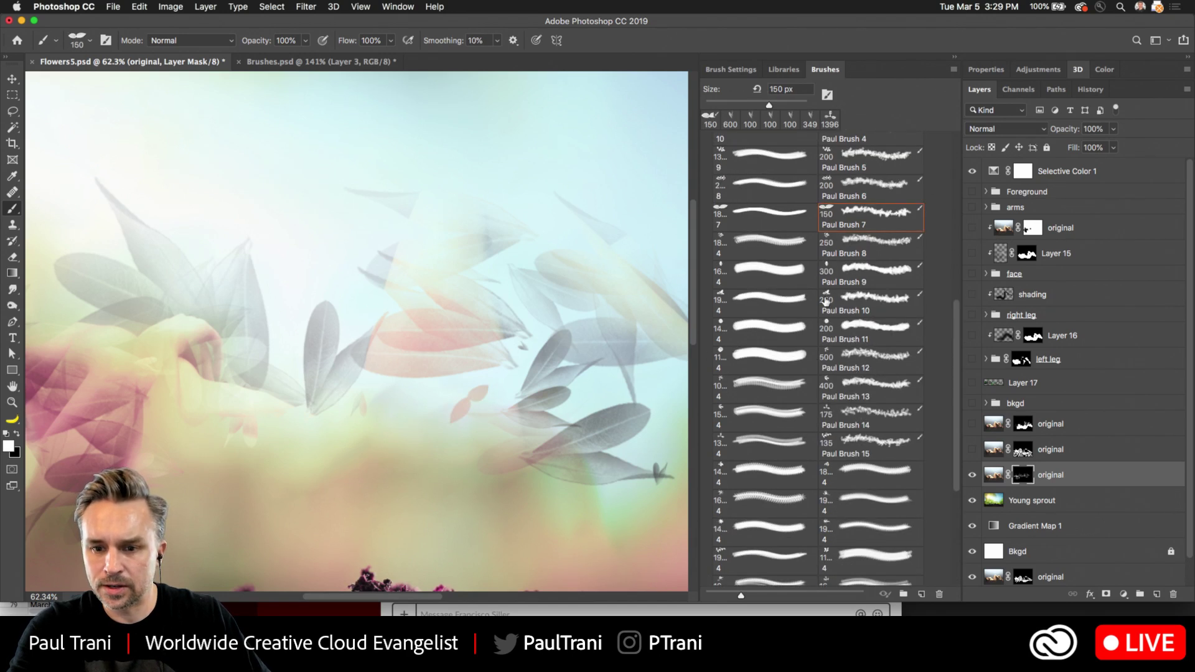
click(826, 302)
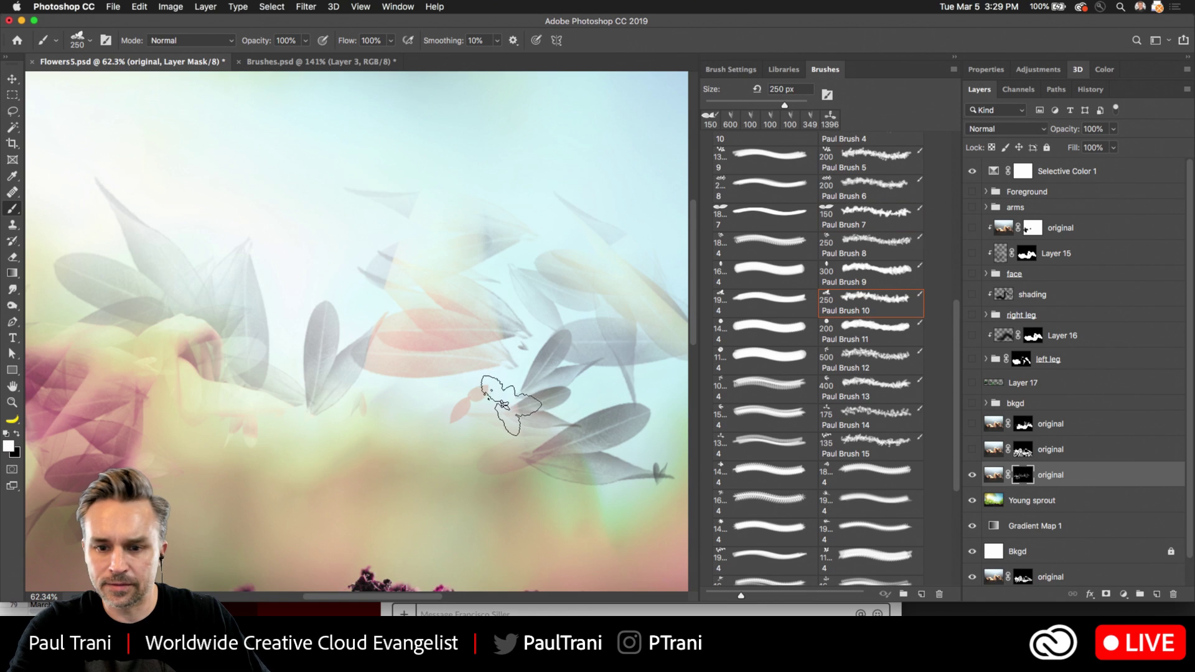
Stamp pointed leaf sprigs on the mask below the chin, under the arm and beneath the thigh with Paul Brush 13 at 400 px
click(836, 384)
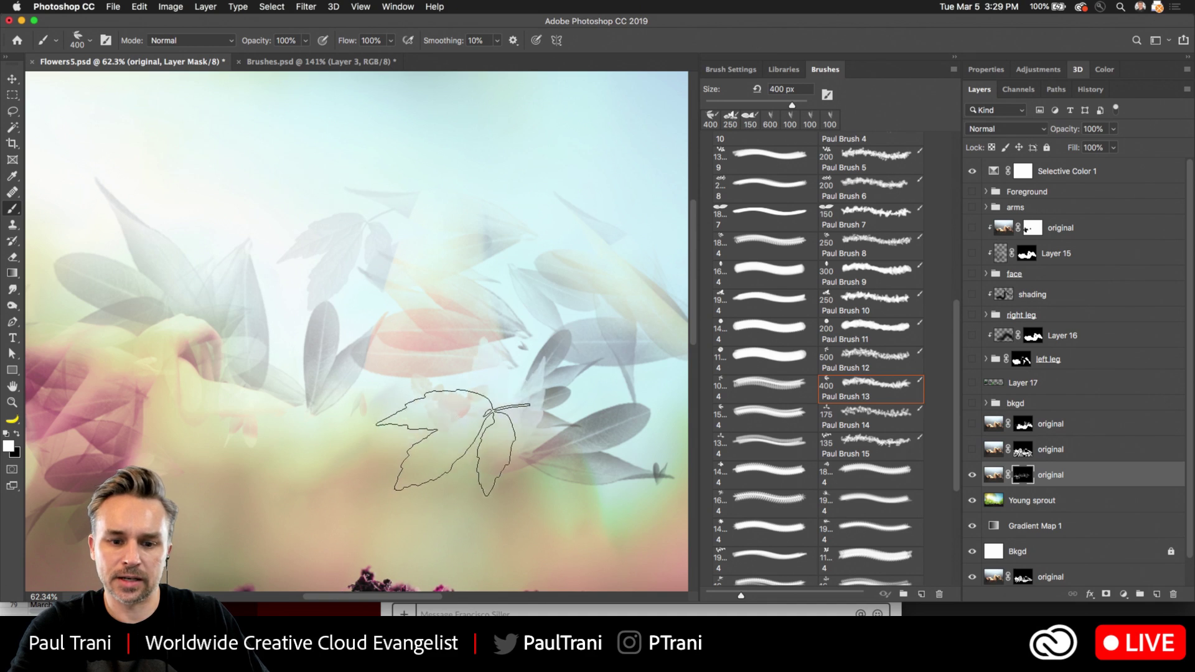
click(366, 476)
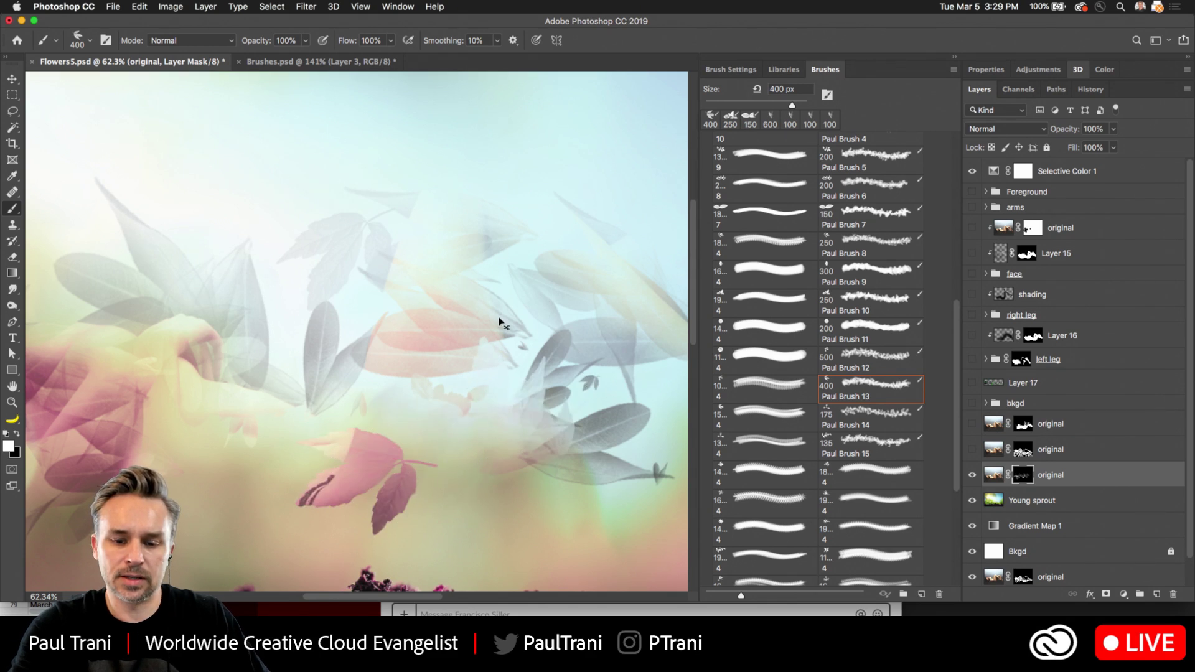
drag(499, 318, 396, 276)
click(563, 329)
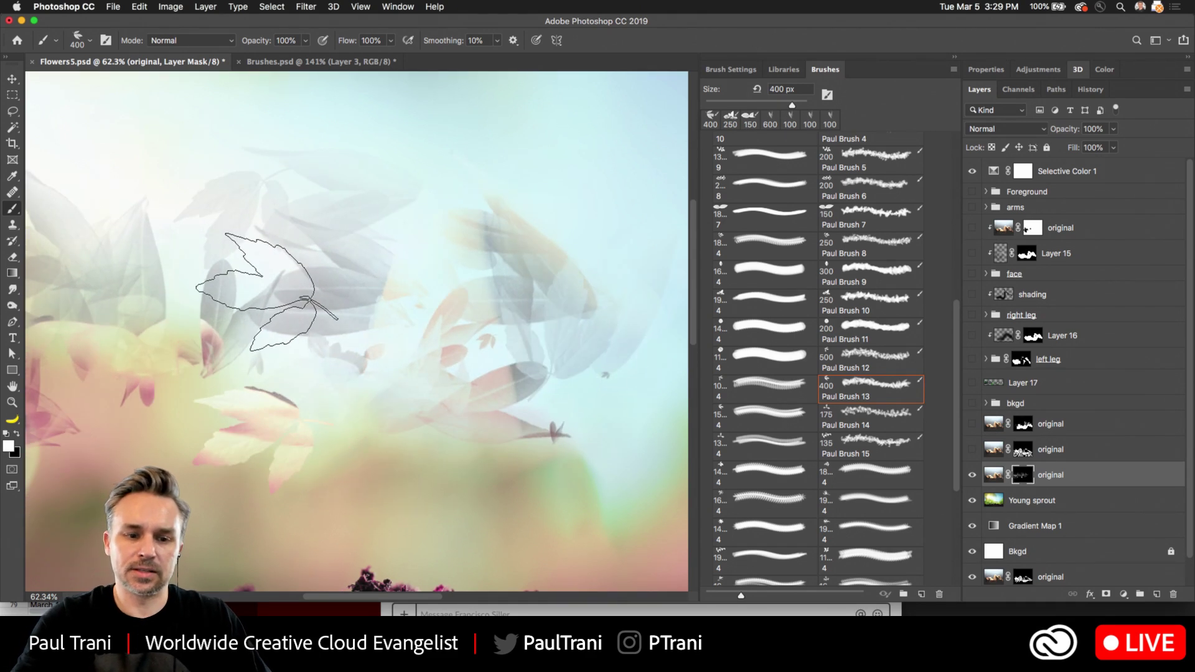
scroll(299, 274, down, 4)
scroll(274, 373, up, 4)
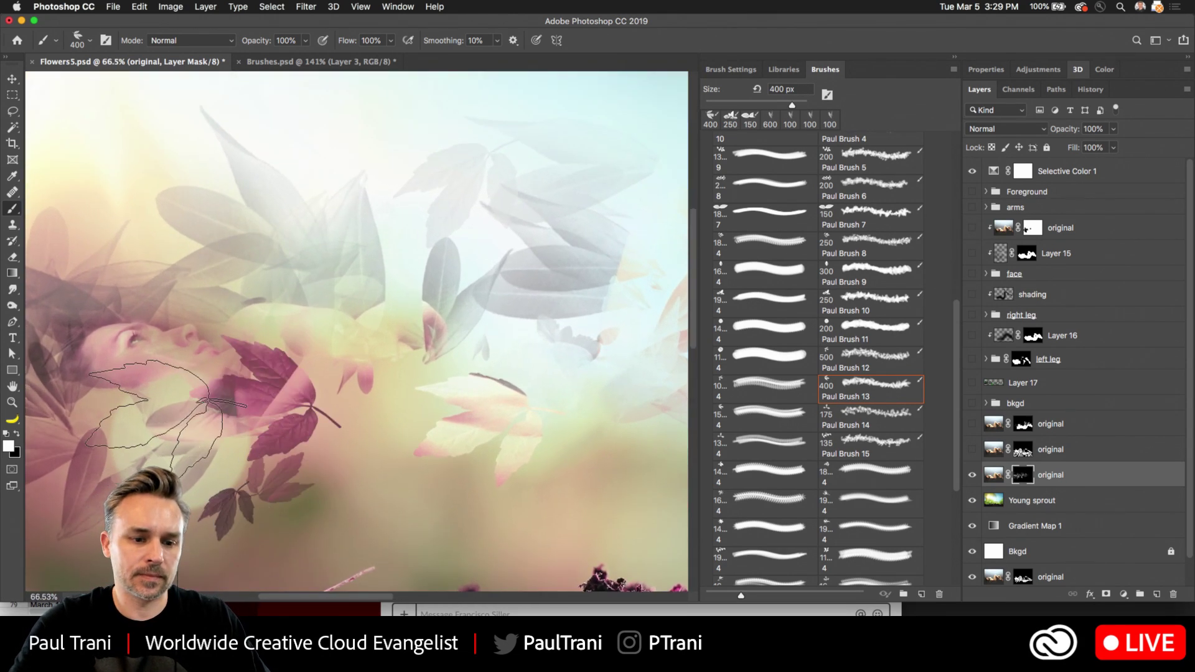
mouse_move(447, 392)
mouse_down()
mouse_move(431, 347)
mouse_move(533, 427)
mouse_move(584, 408)
mouse_move(440, 347)
mouse_move(445, 383)
mouse_move(504, 438)
mouse_up()
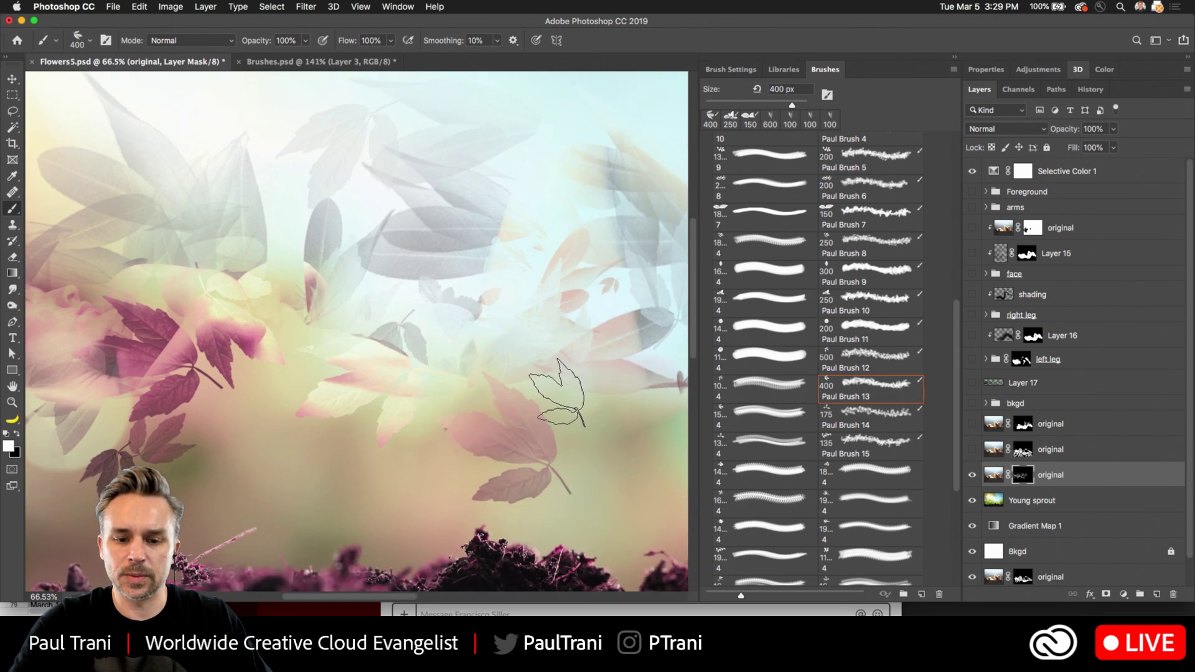
Scatter small vine-leaf shapes on the mask over and below the legs with Paul Brush 15, enlarging it from 135 to 400 px
click(834, 442)
drag(455, 485, 459, 453)
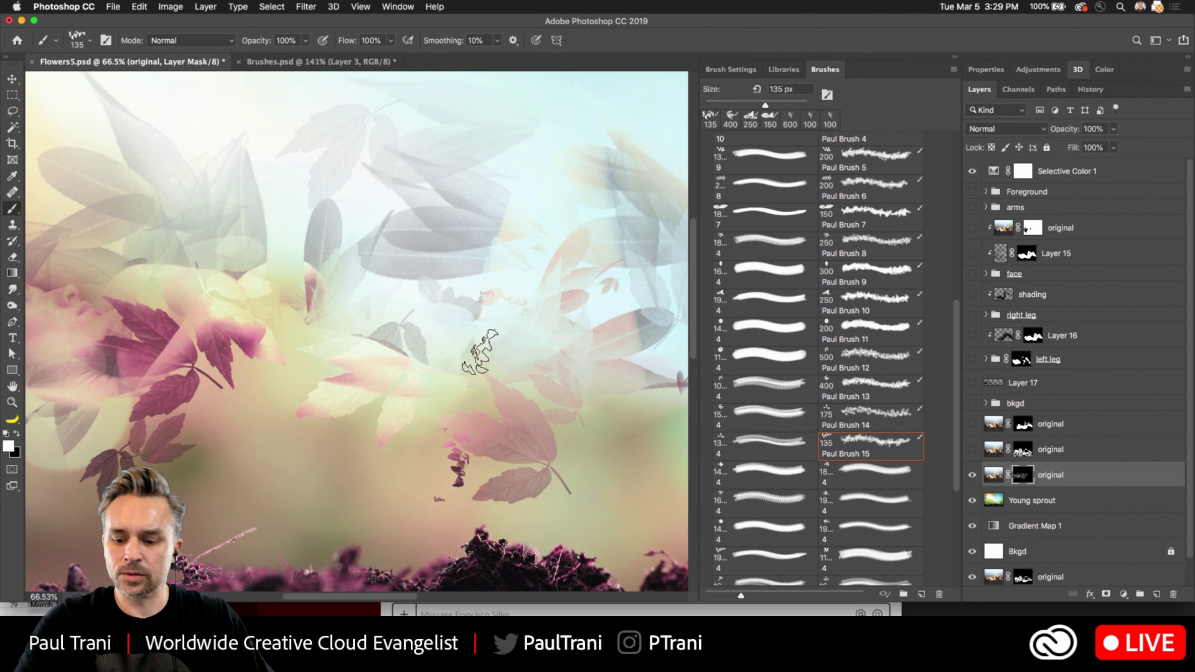
key(bracketright)
key(bracketright)
key(bracketright)
key(bracketright)
key(bracketright)
click(551, 286)
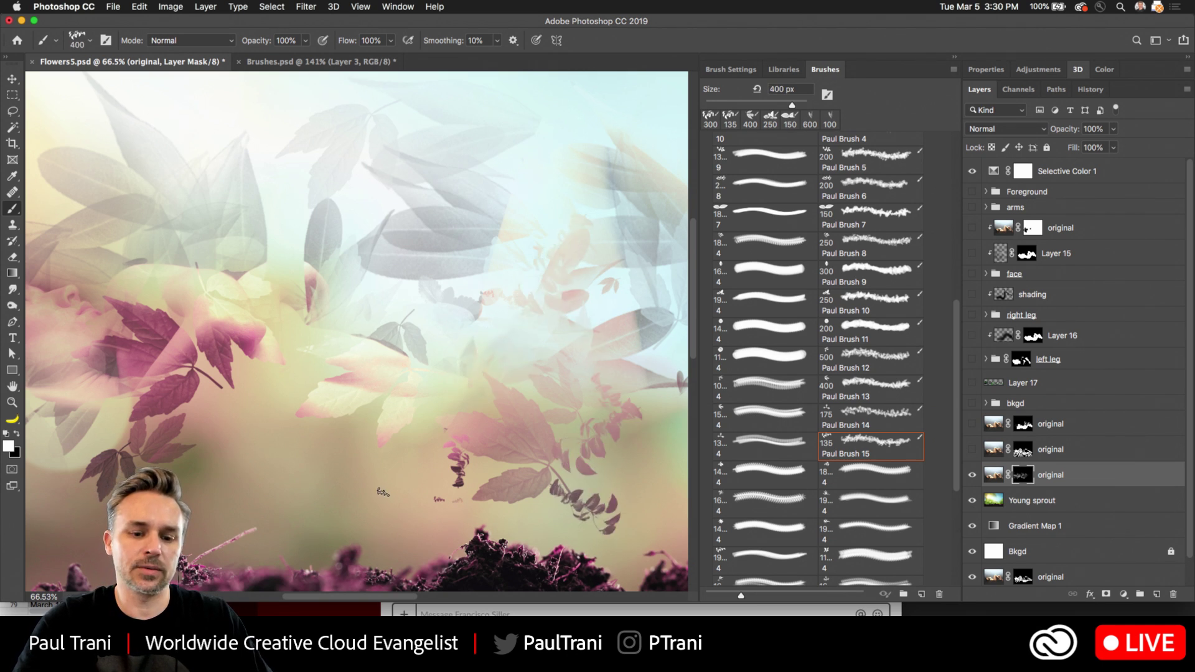
Paint large leaf shapes on the mask around the chest, hands, ear and hair with Paul Brush 15 at 1100 px
scroll(291, 438, up, 2)
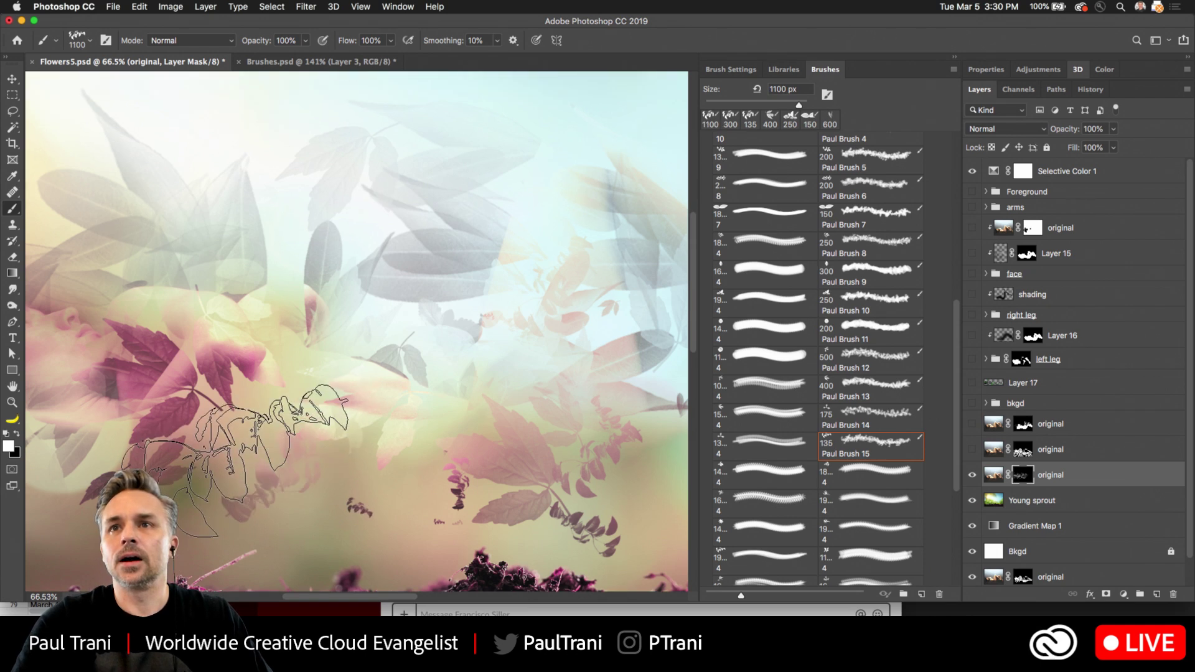
mouse_move(267, 436)
mouse_down()
mouse_move(286, 261)
mouse_move(221, 465)
mouse_up()
drag(241, 402, 452, 311)
click(213, 343)
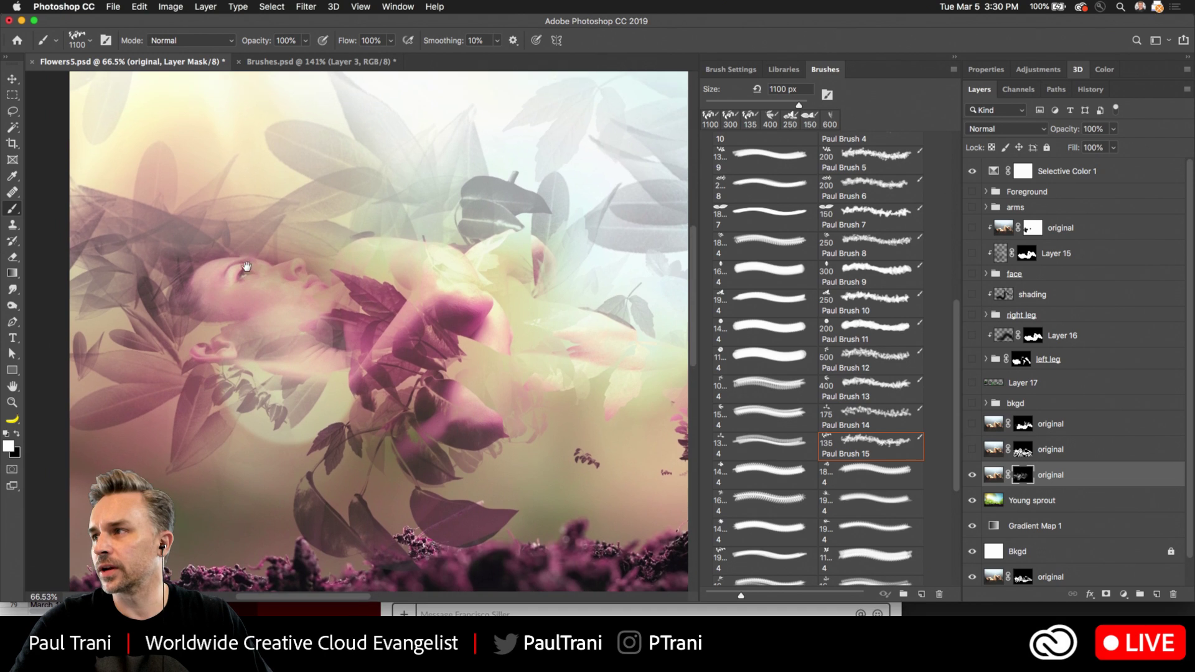
drag(215, 210, 233, 249)
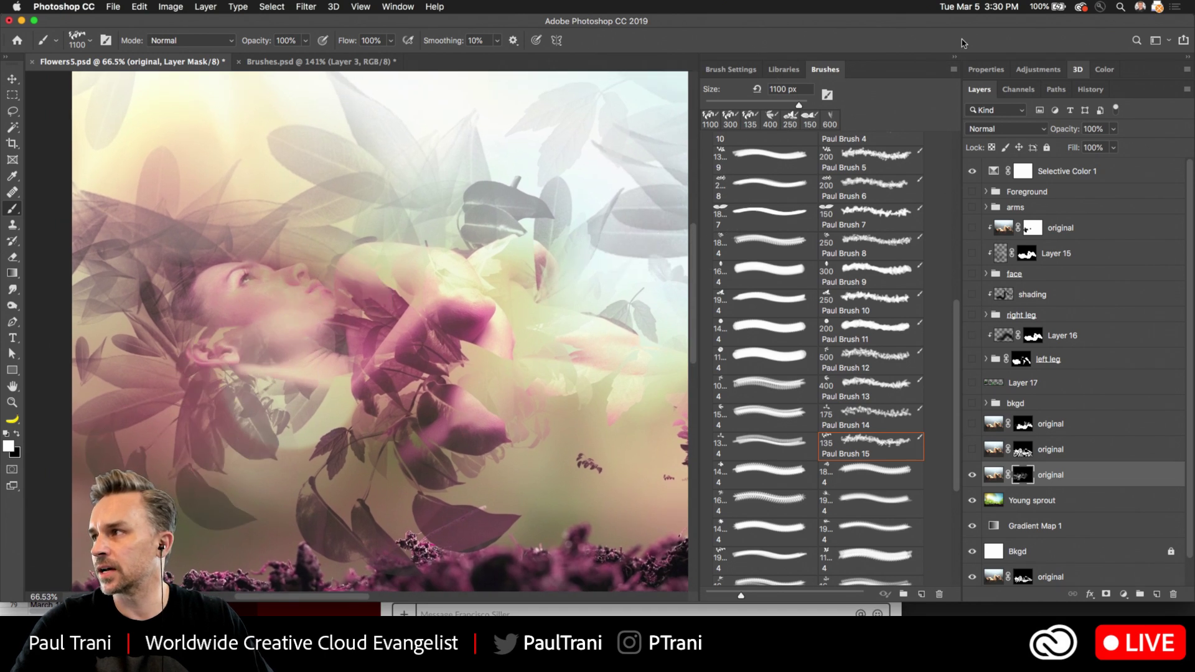
click(955, 58)
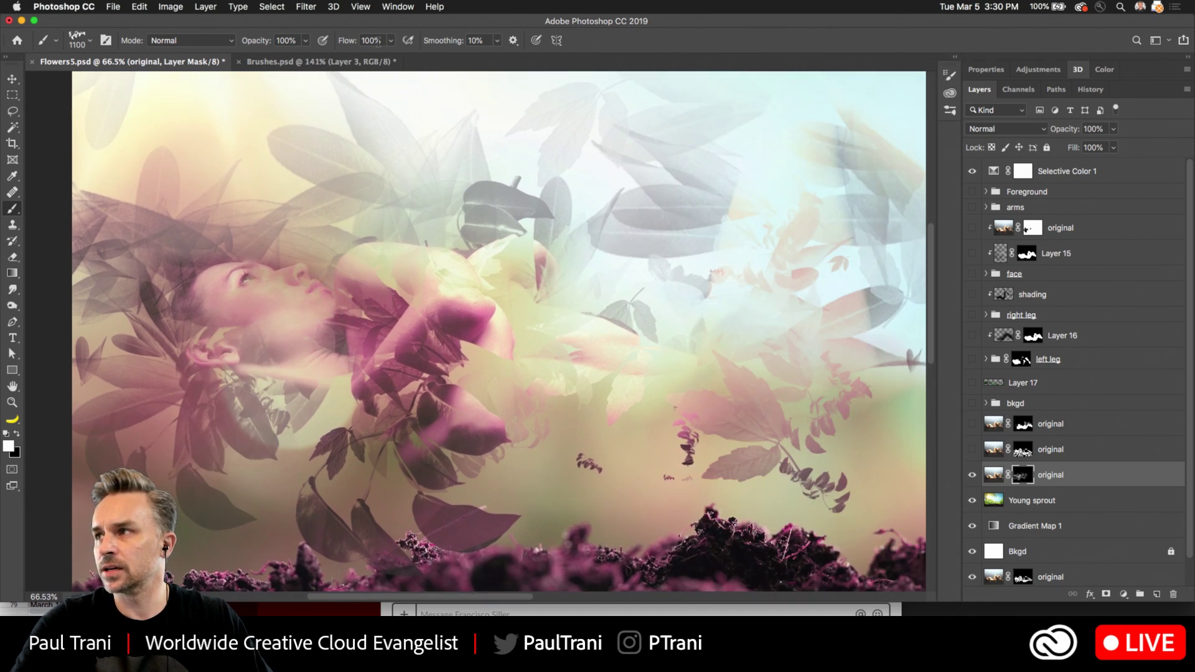
Switch to Brushes.psd, hide Layer 3 and make the olive leaf layer active with the Rectangular Marquee tool
click(283, 64)
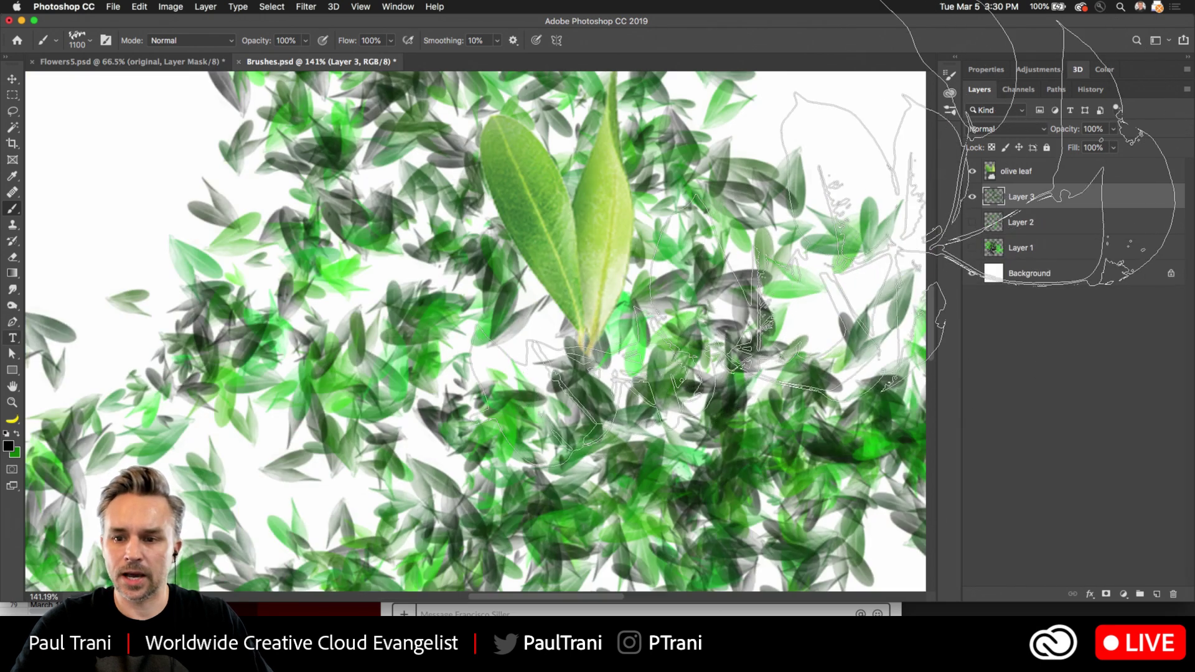
click(998, 389)
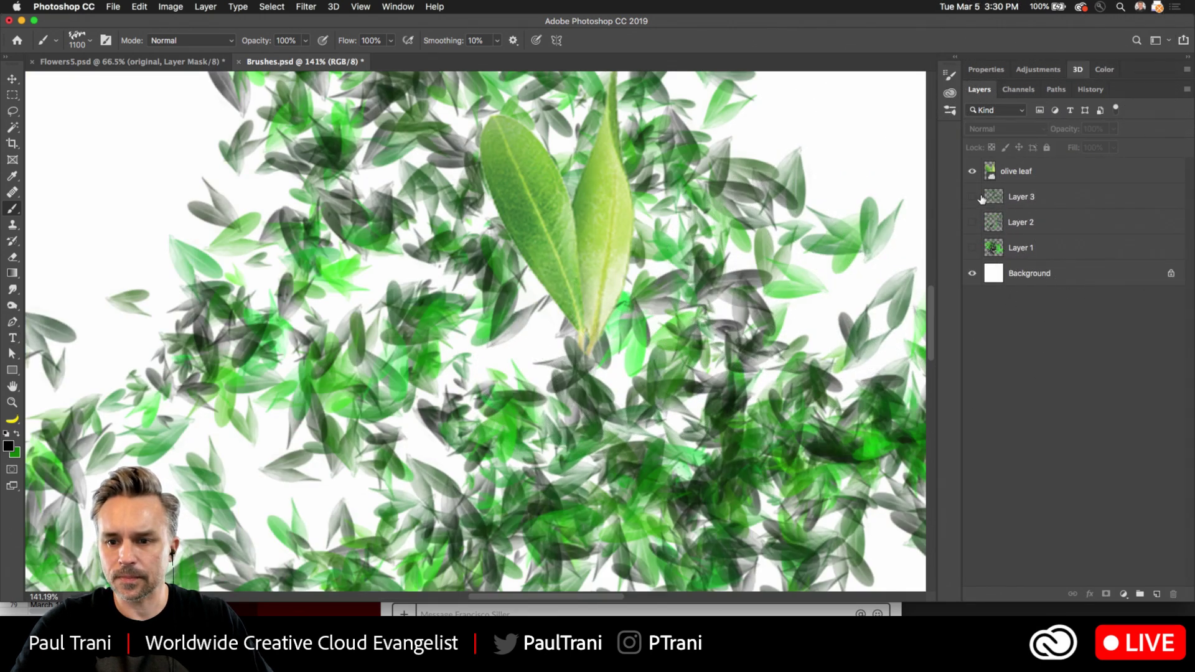
click(1021, 171)
click(11, 95)
scroll(398, 112, up, 3)
scroll(398, 112, right, 3)
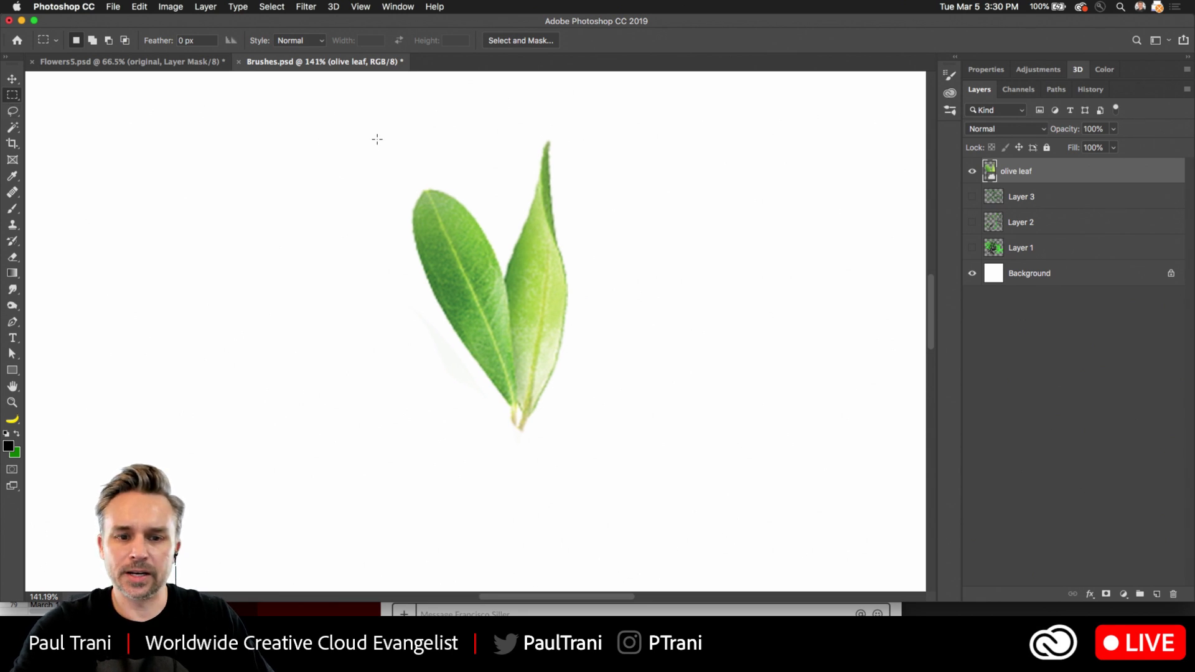
Draw a rectangular selection around the olive leaf and switch the Background layer's visibility off and back on
drag(379, 135, 674, 570)
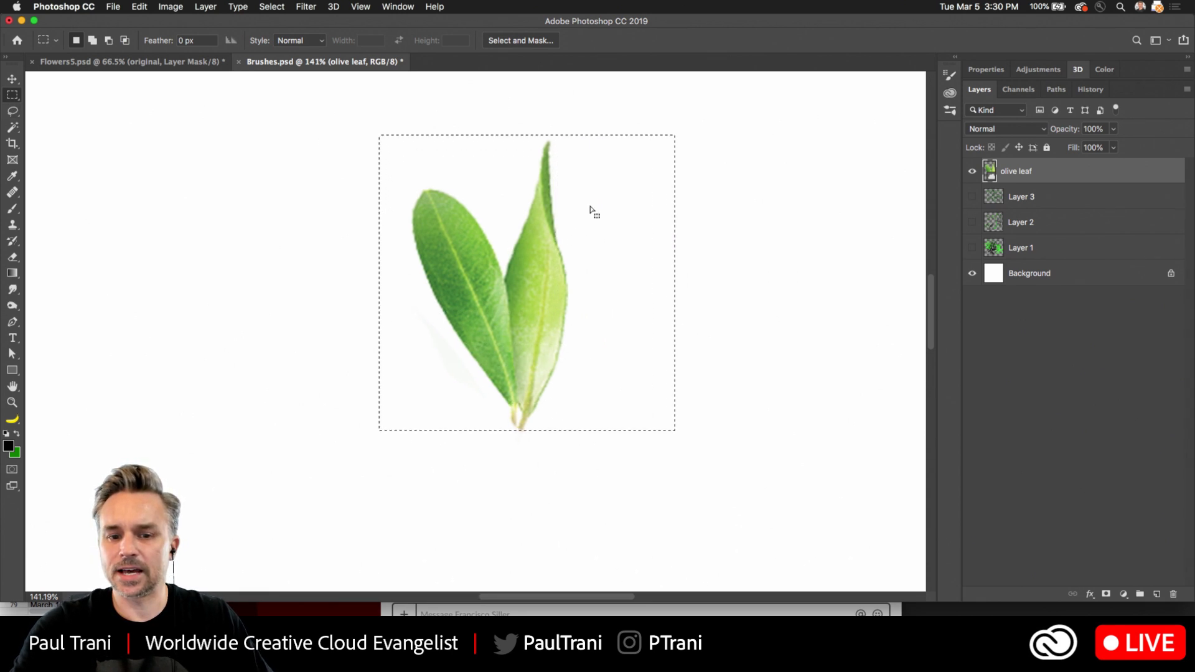
drag(590, 209, 579, 220)
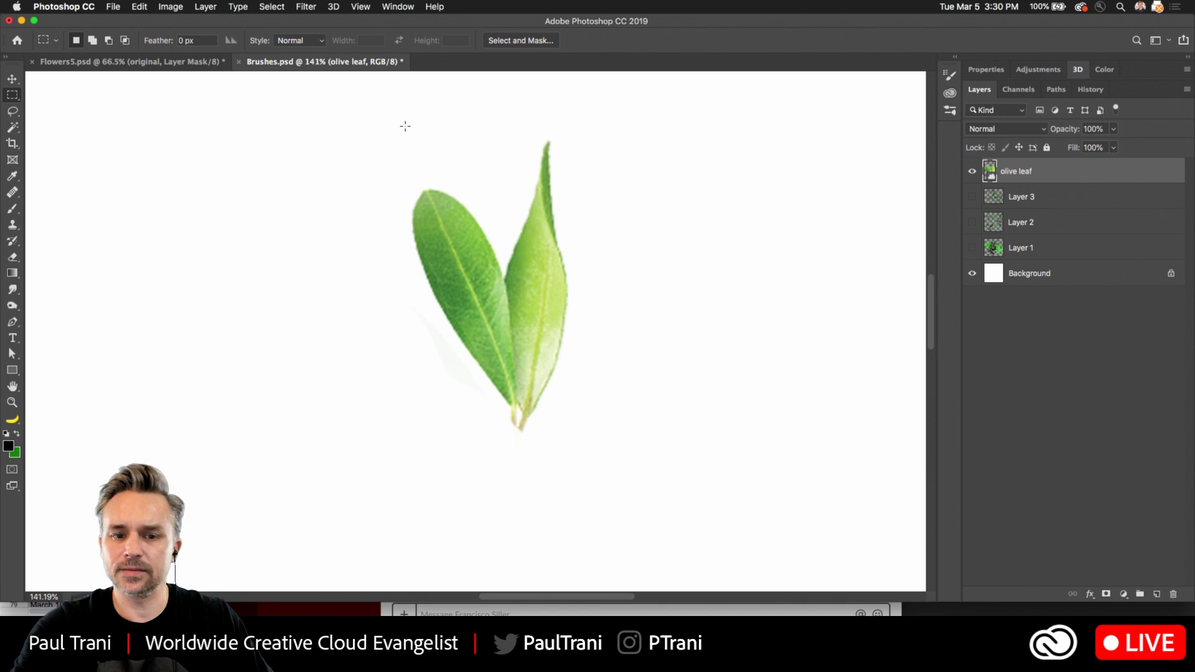
drag(399, 132, 612, 444)
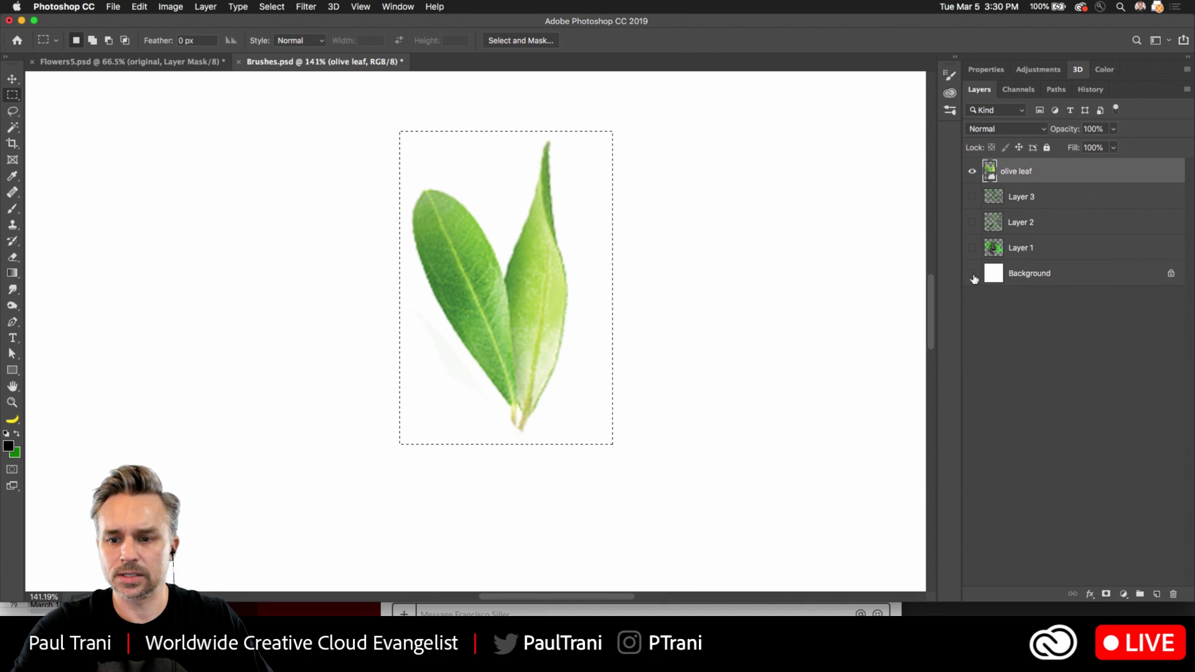
click(973, 275)
click(138, 7)
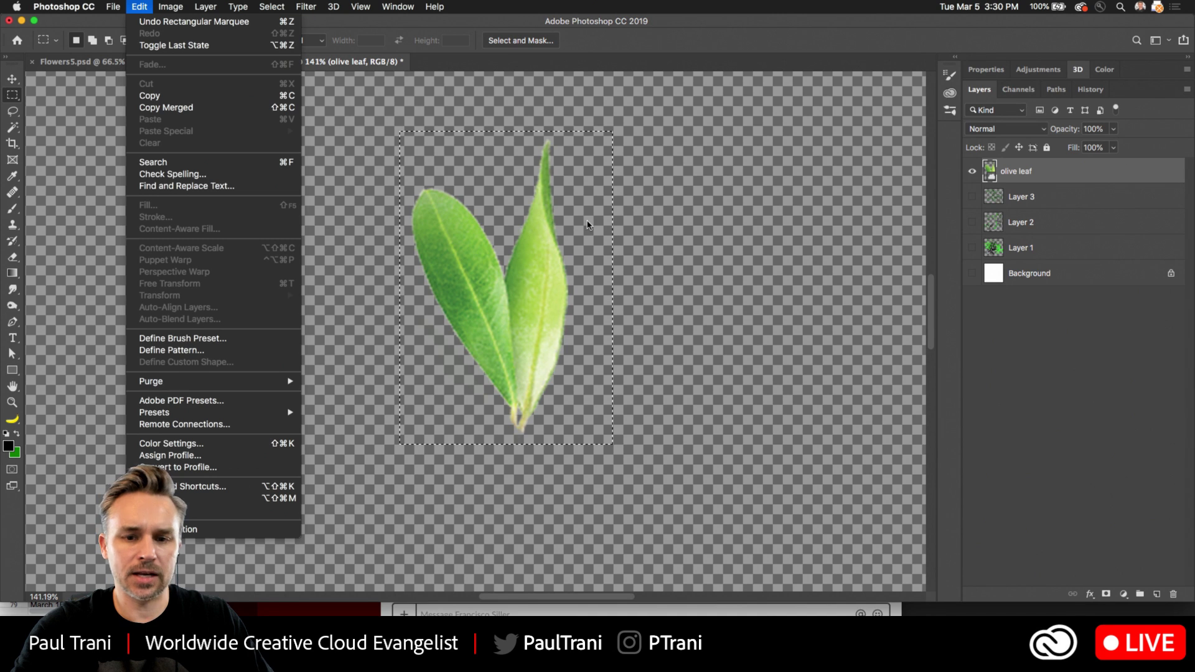
click(587, 226)
click(972, 274)
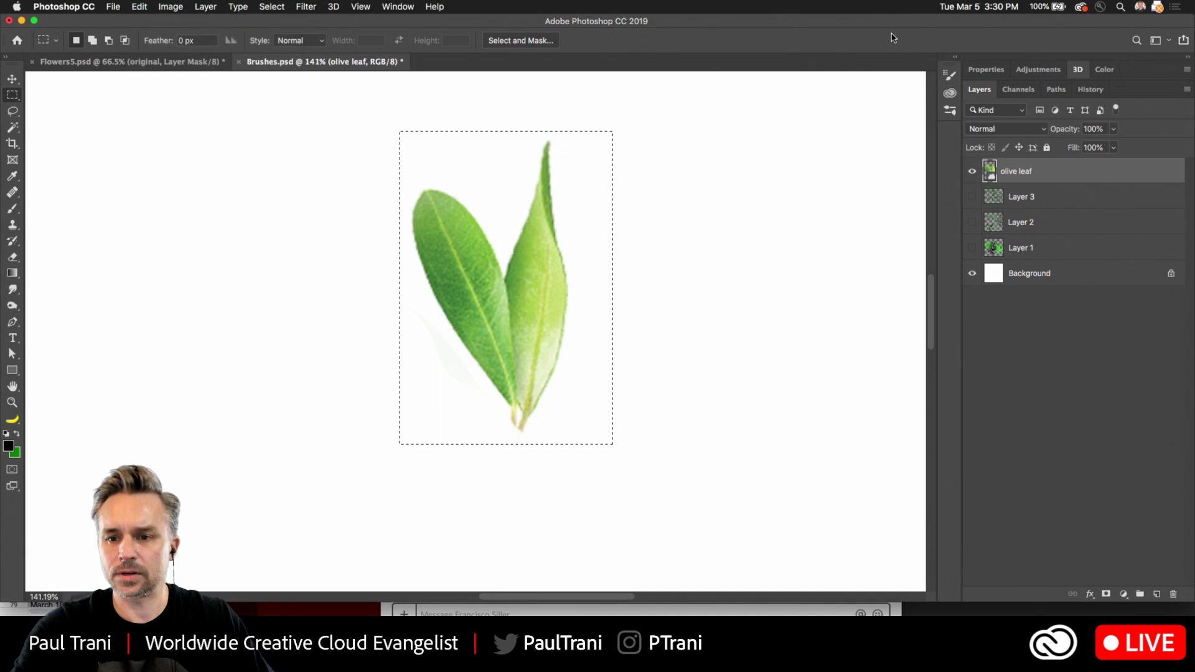
Place the flower pink yellow graphic from the Nature library beside the olive leaf
click(950, 75)
click(783, 70)
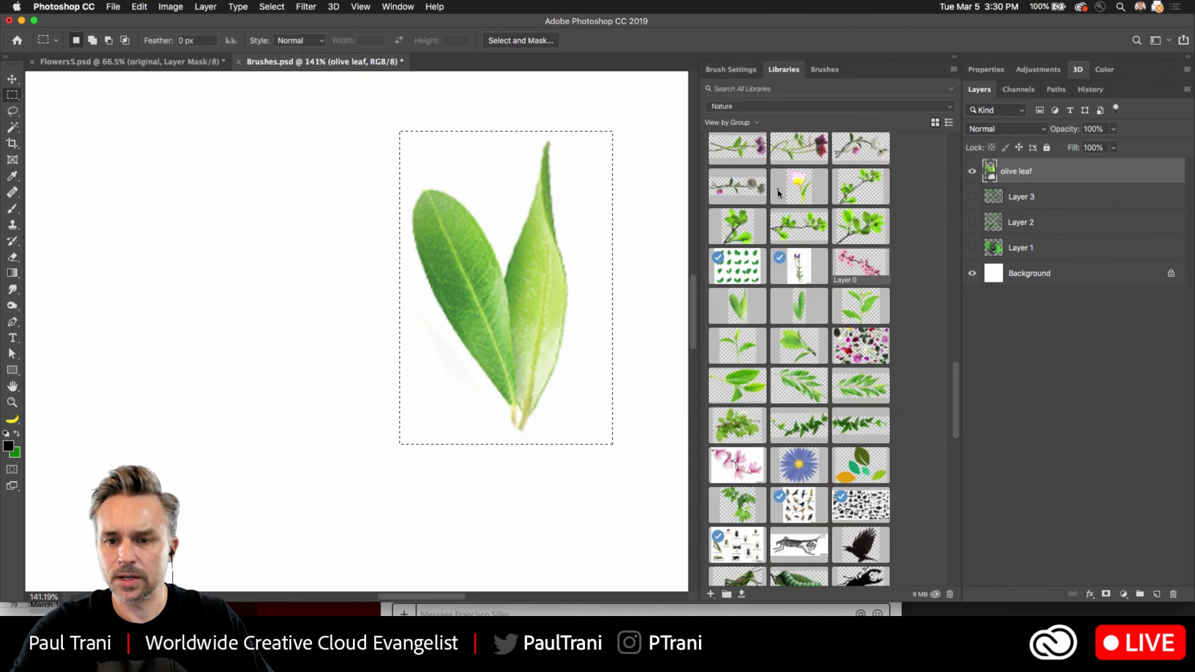
scroll(774, 443, down, 1)
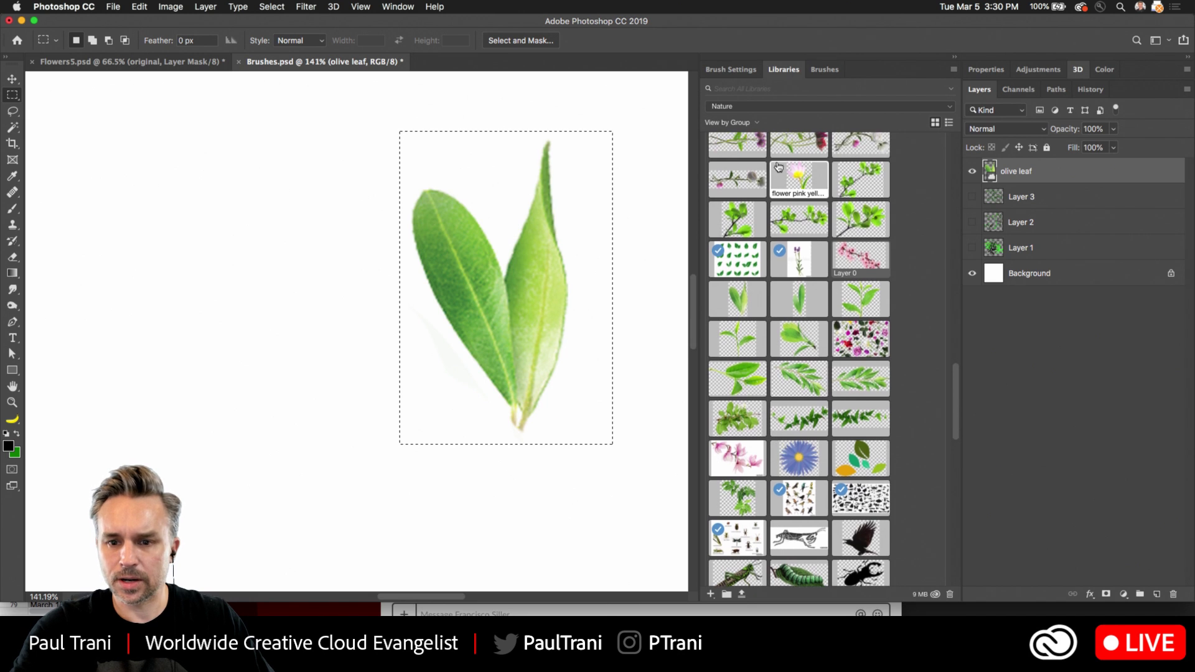
drag(798, 179, 309, 291)
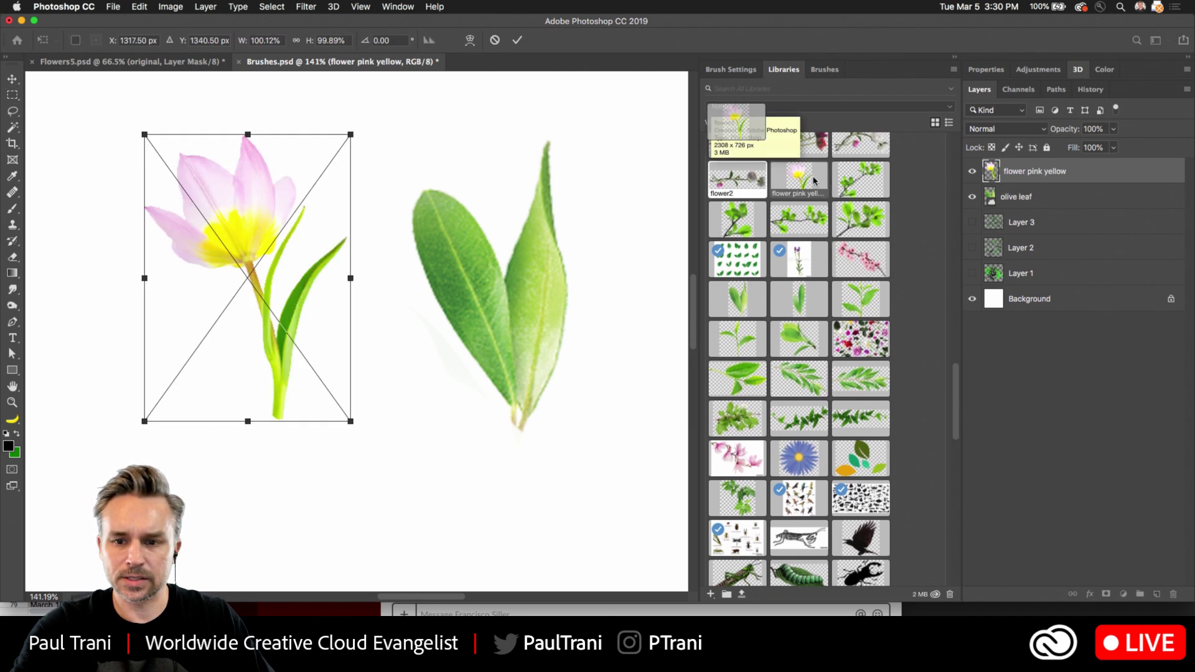
key(Return)
Select the area around the pink and yellow flower, hide the Background layer and define it as a brush preset with the default name
key(m)
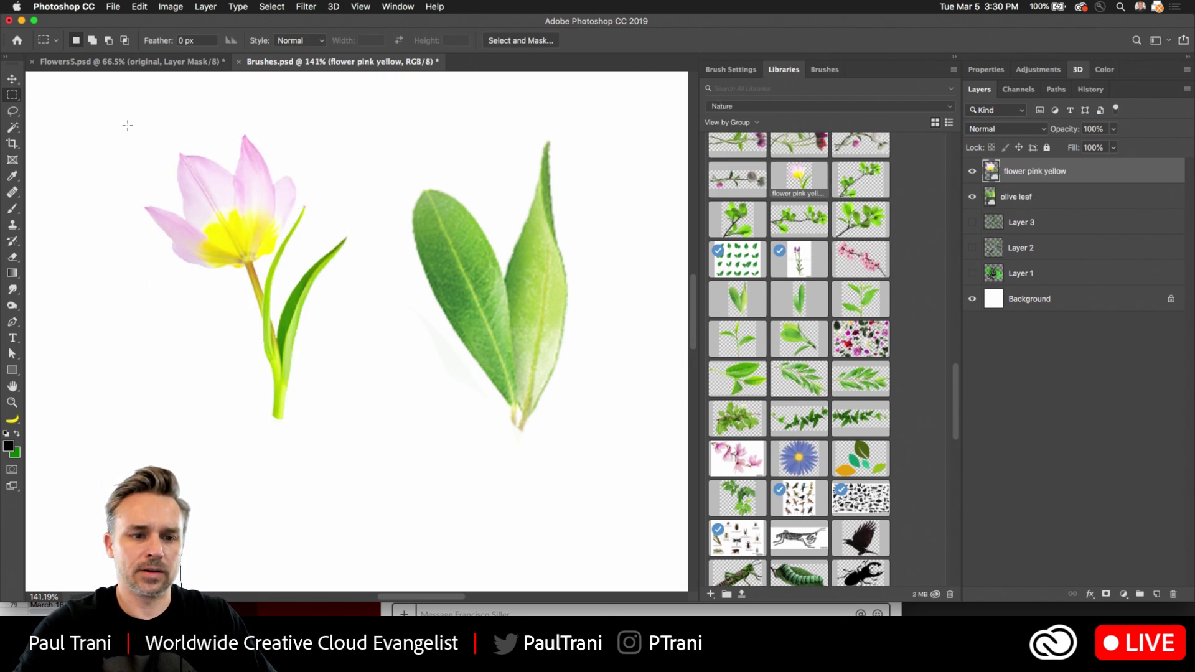
drag(128, 127, 373, 443)
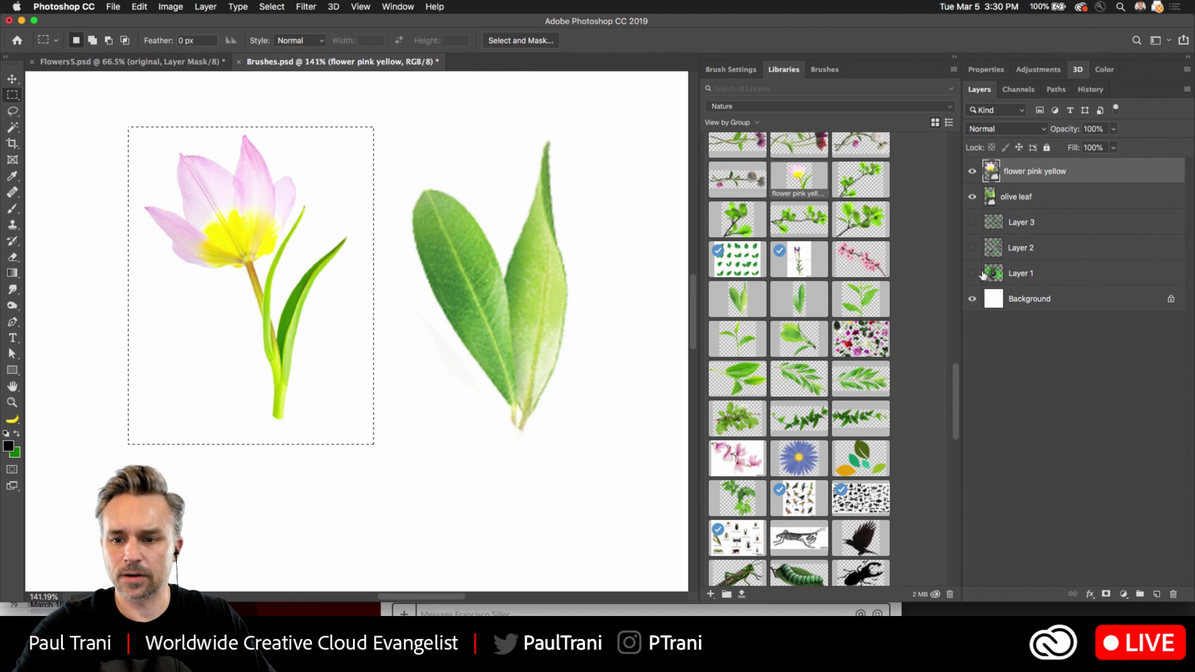
click(970, 299)
click(146, 8)
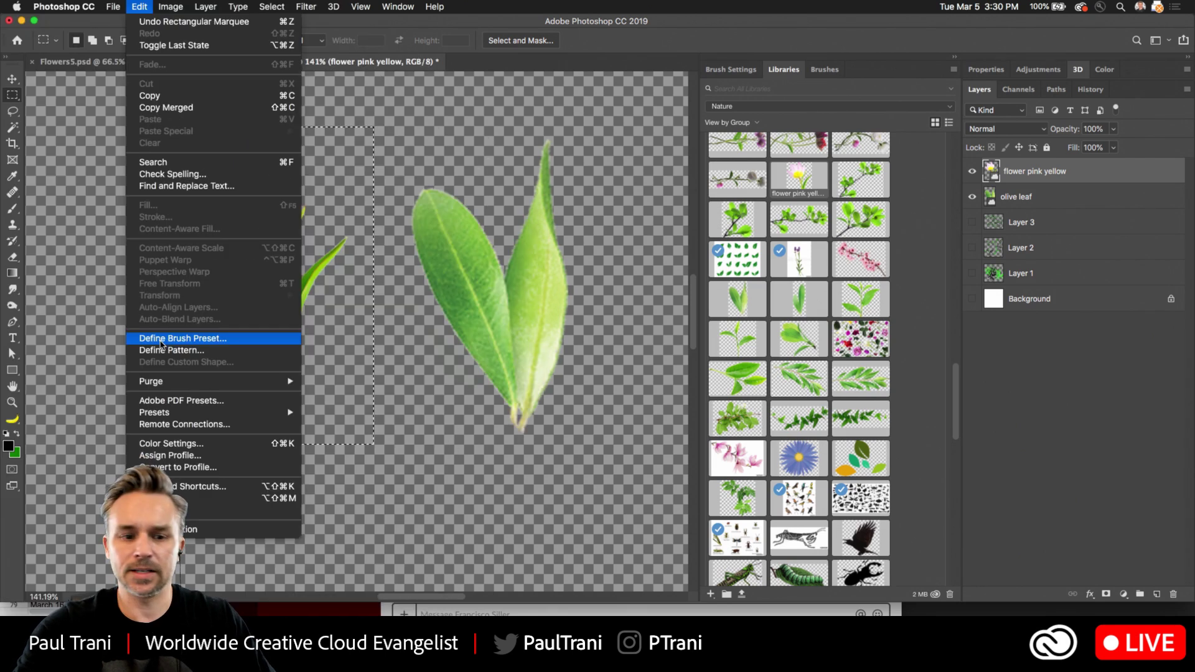
click(160, 344)
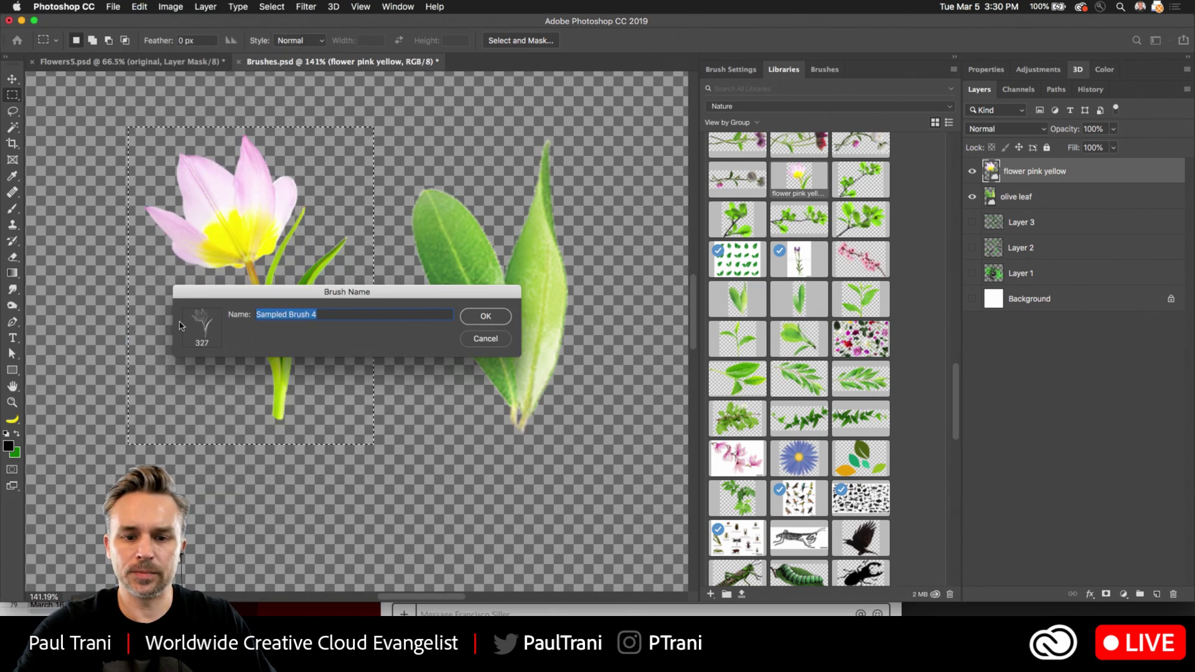
click(485, 316)
Give the new flower brush 100% Size Jitter, 100% Angle Jitter and Color Dynamics, and clear the selection
click(824, 69)
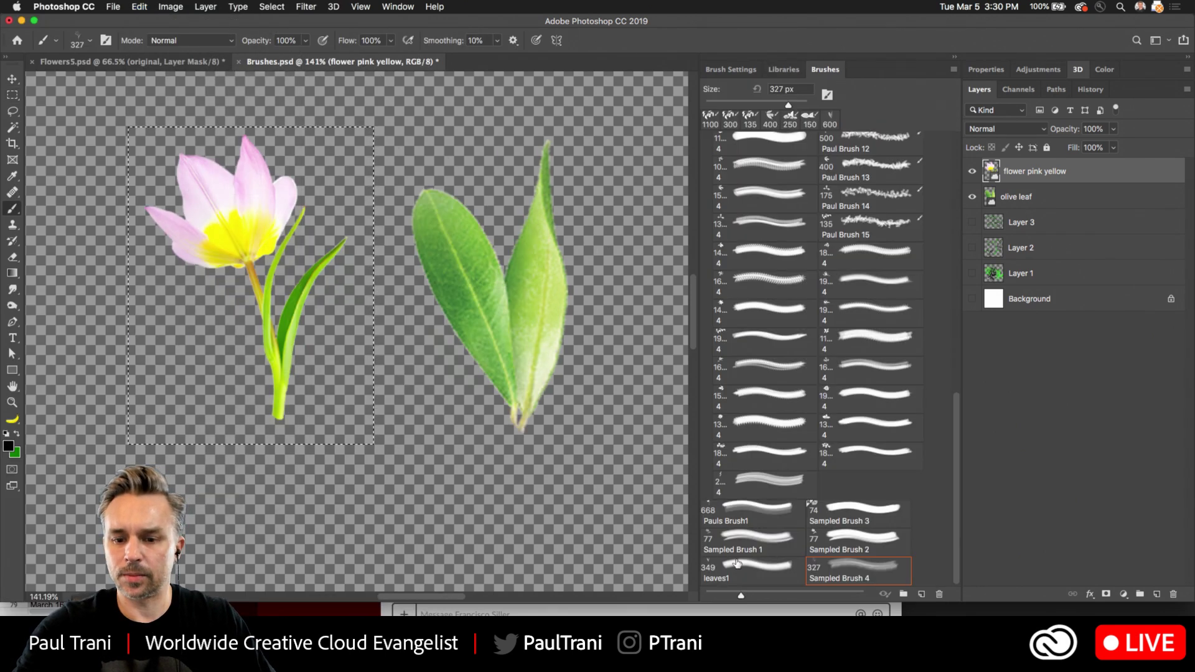
click(731, 69)
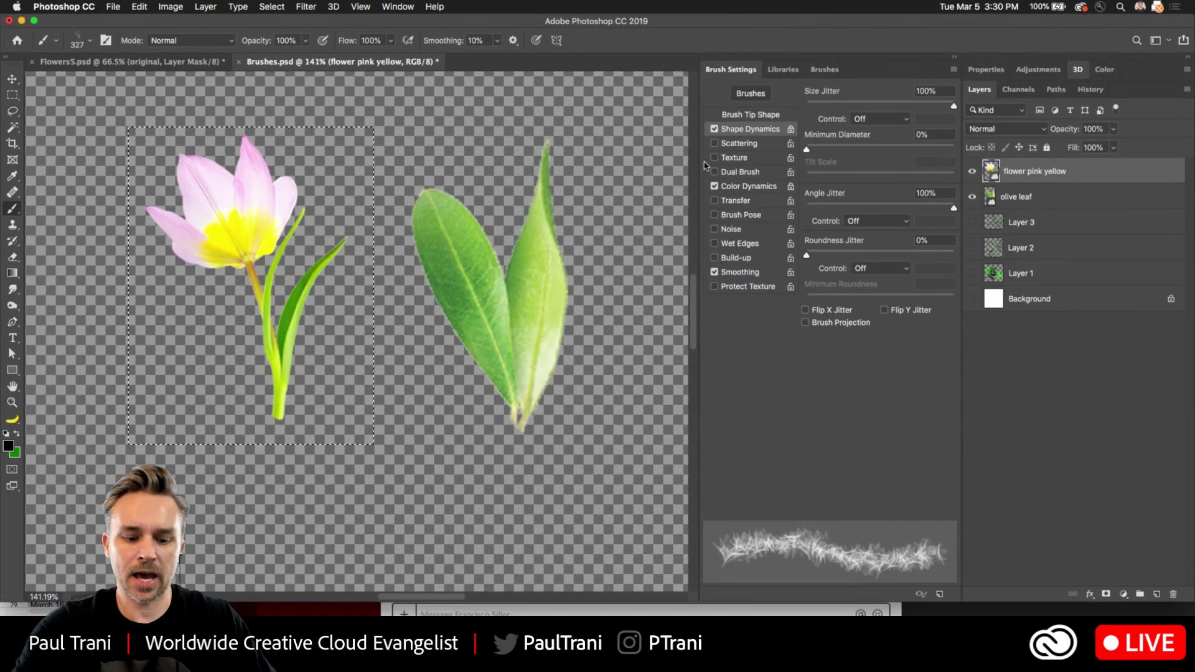
key(super+d)
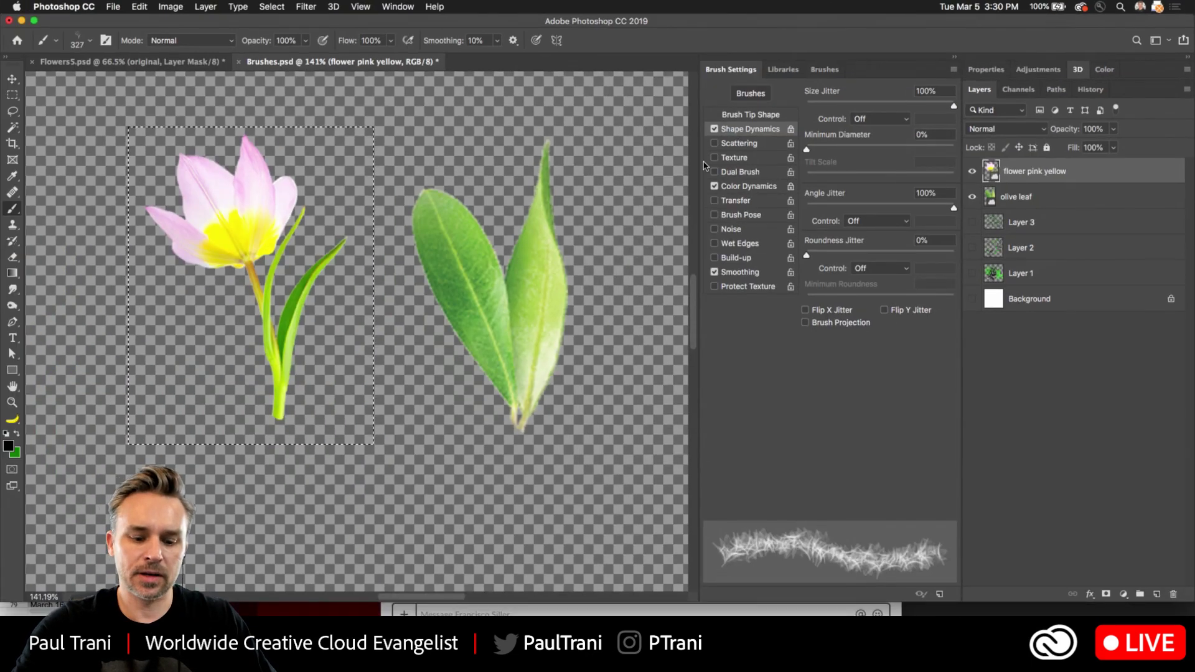
Show the Background layer and stamp scattered flowers on a new layer around the flower and olive leaf with the 327 px flower brush
click(971, 299)
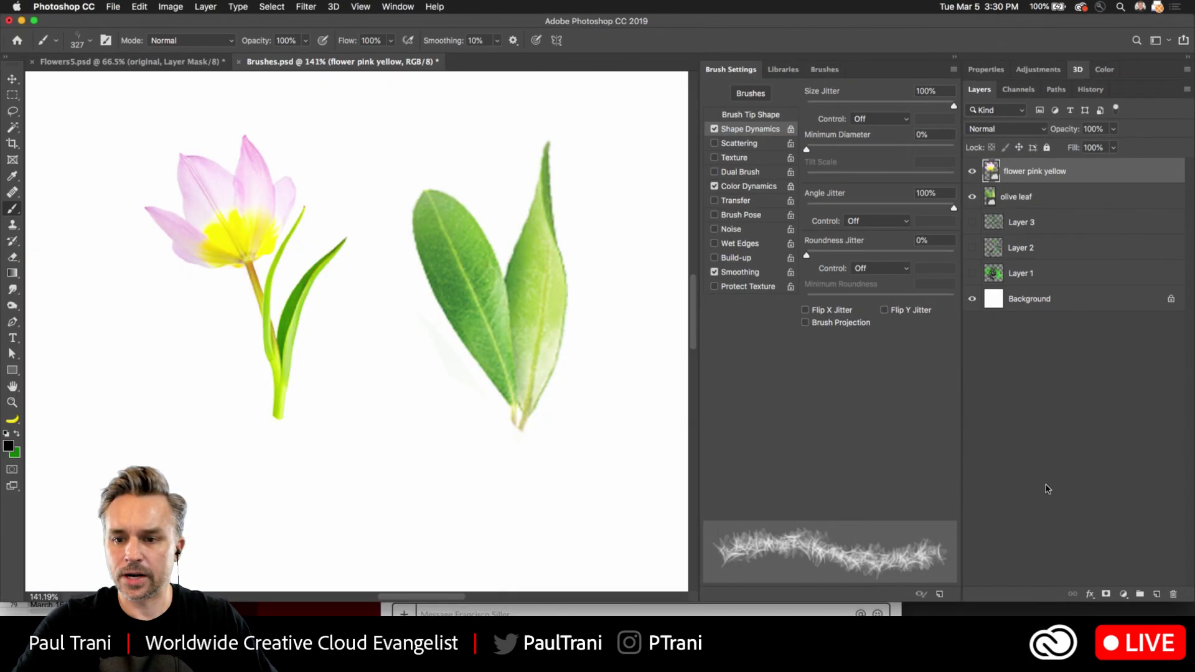
click(1156, 593)
scroll(358, 330, down, 5)
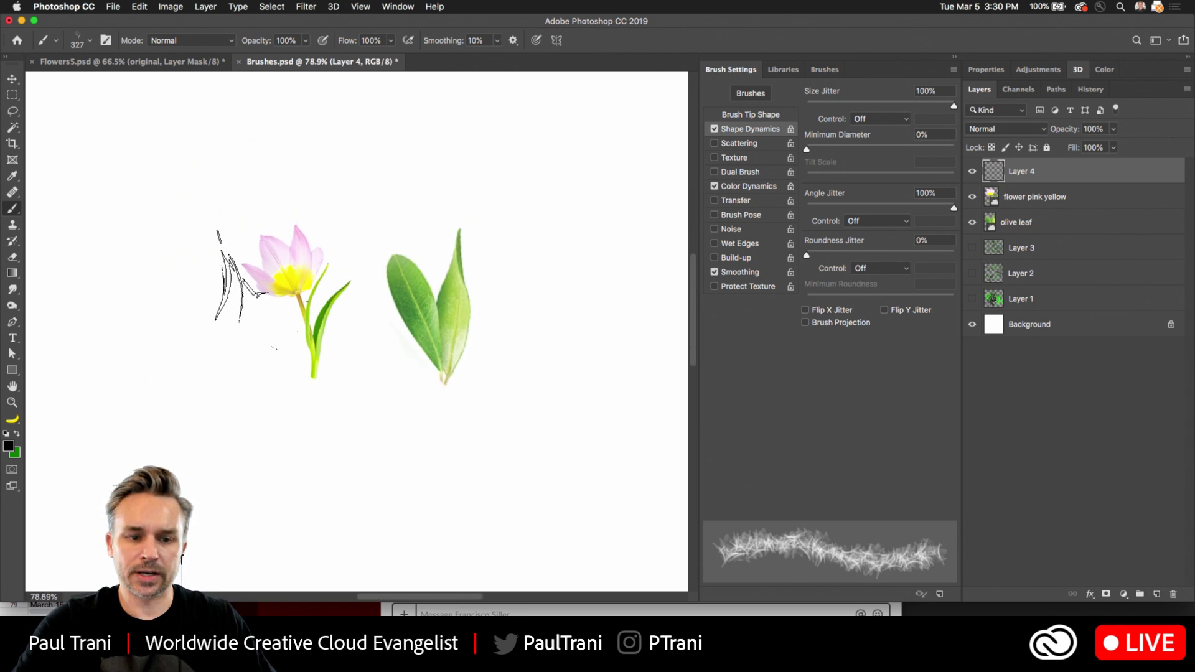
click(414, 205)
click(320, 181)
click(240, 180)
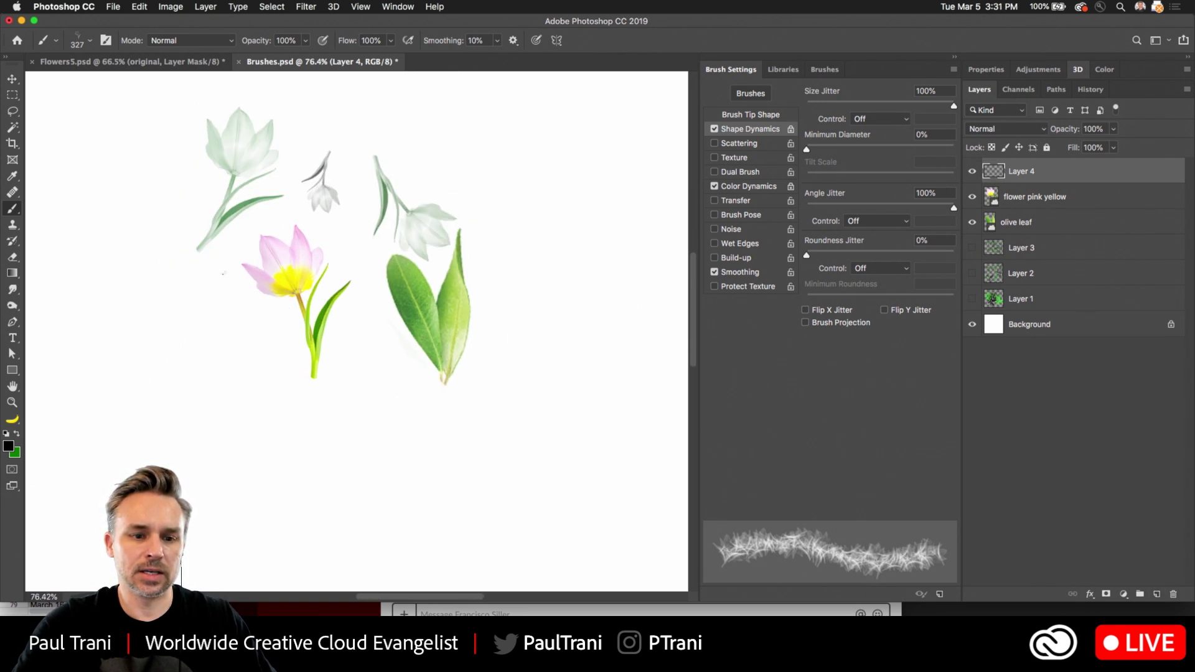
click(190, 436)
click(348, 407)
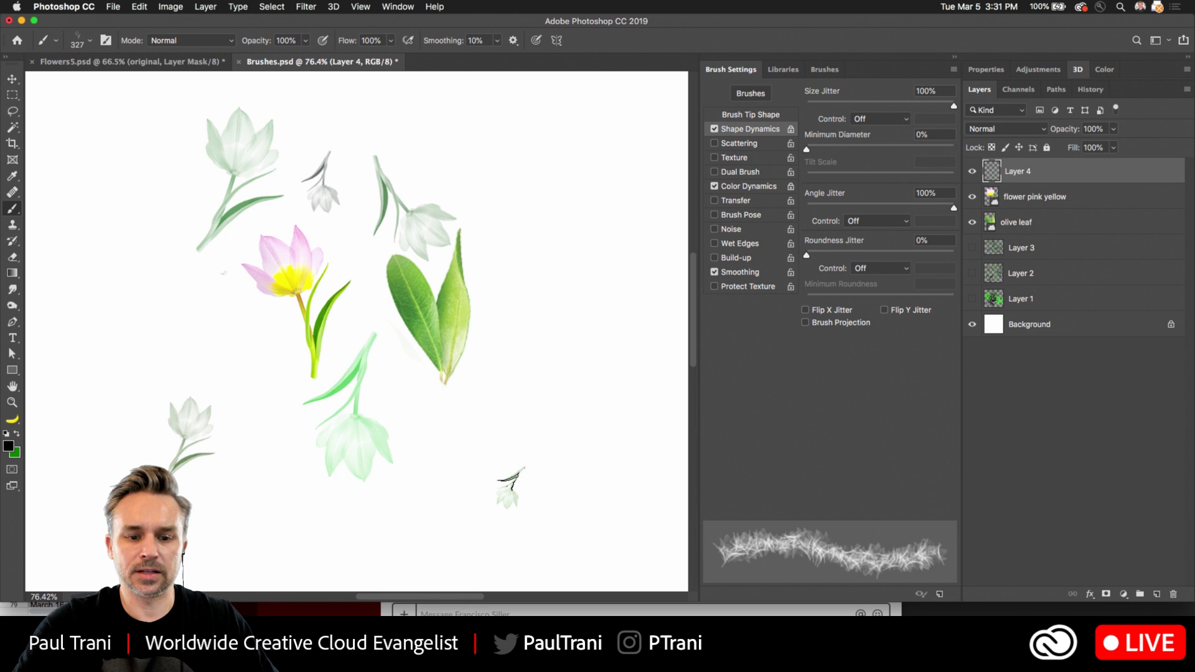
click(203, 351)
click(162, 336)
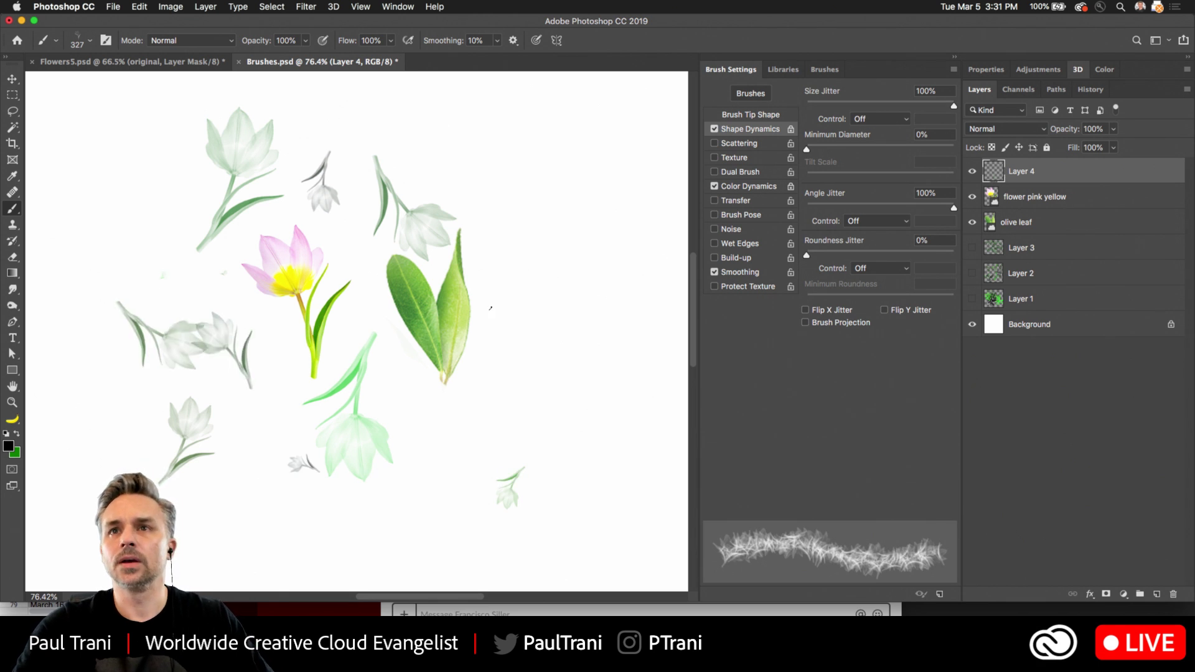
click(652, 330)
click(510, 280)
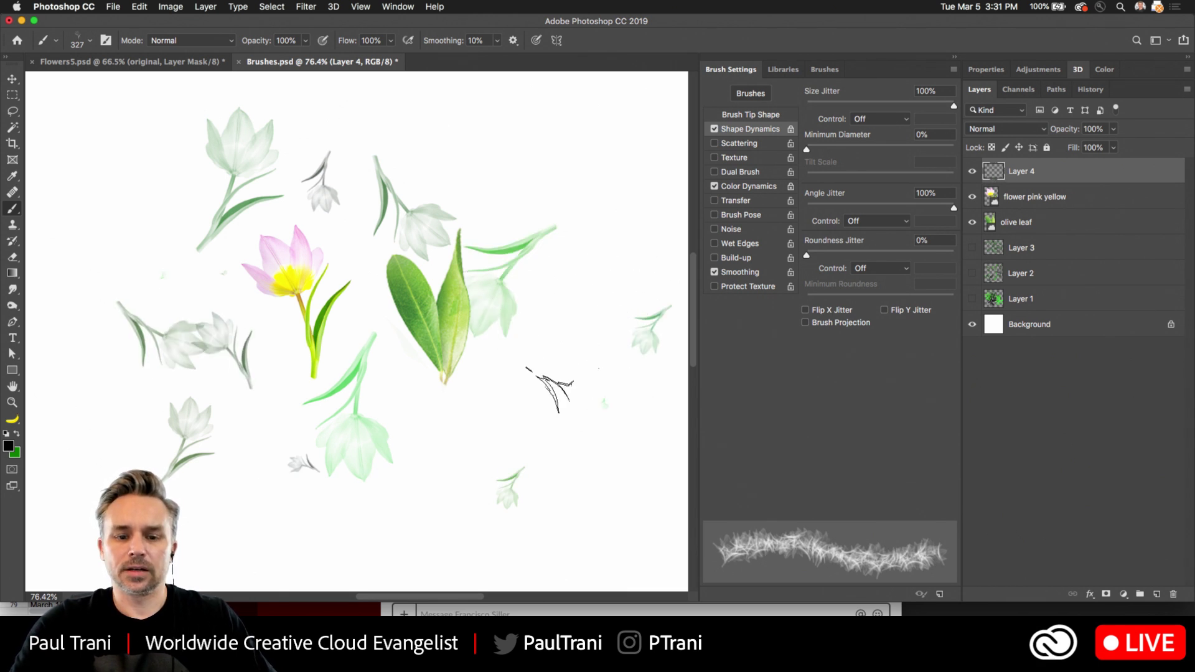
Stamp three more flowers on Layer 4 in the empty area below and beside the olive leaf
click(560, 388)
click(432, 417)
click(472, 455)
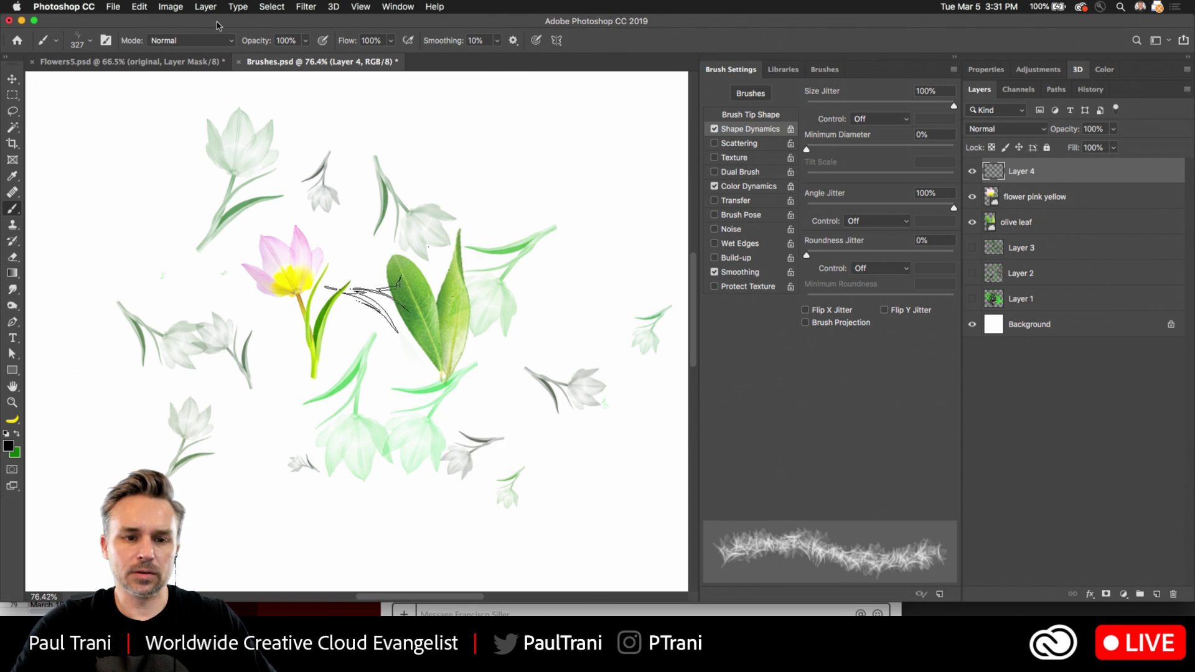
In Flowers5.psd, delete the leaf-masked original layer directly above Young sprout and show all the hidden layers and groups
click(87, 62)
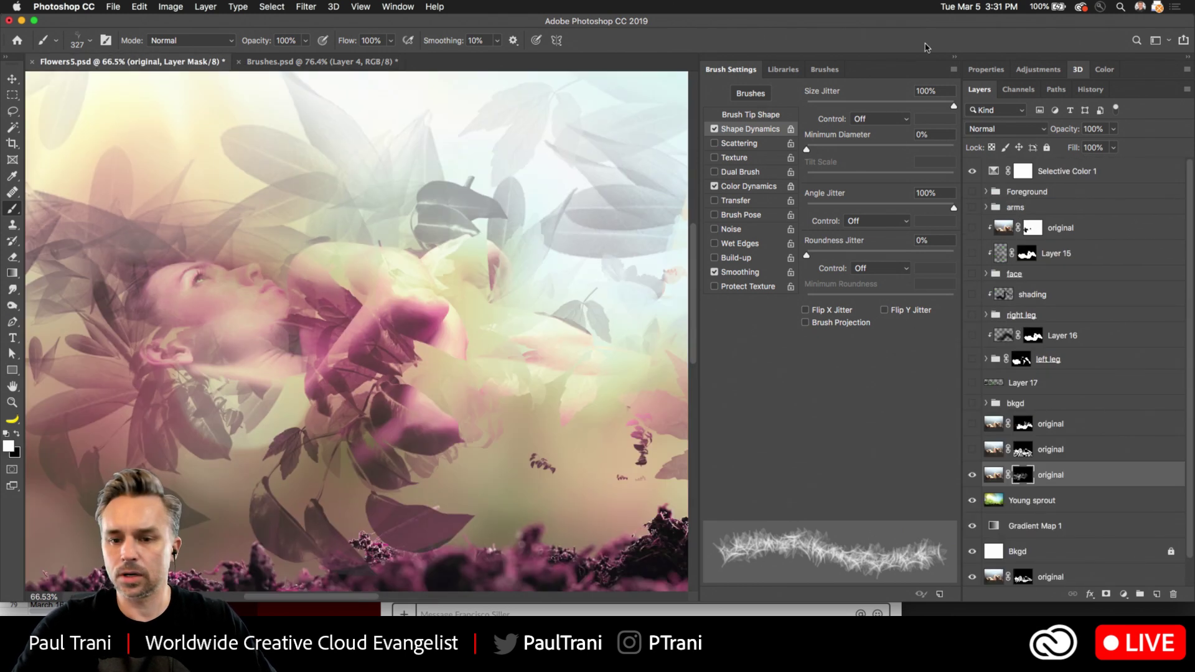
click(956, 62)
scroll(410, 249, up, 1)
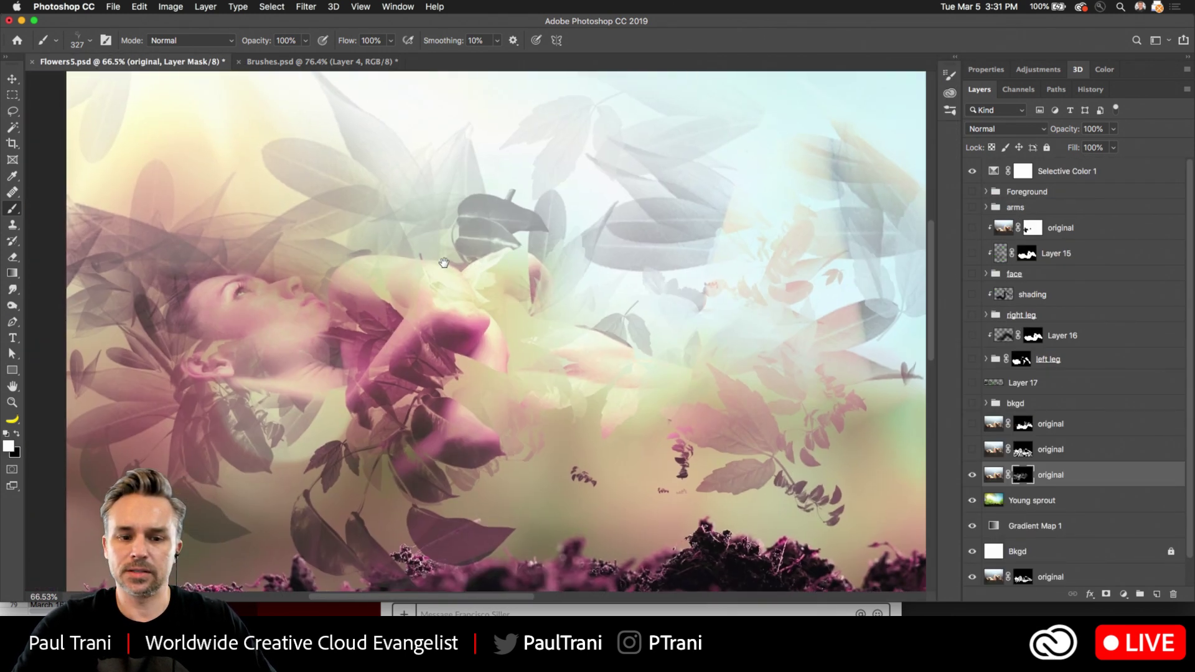
drag(375, 266, 439, 305)
scroll(432, 240, down, 3)
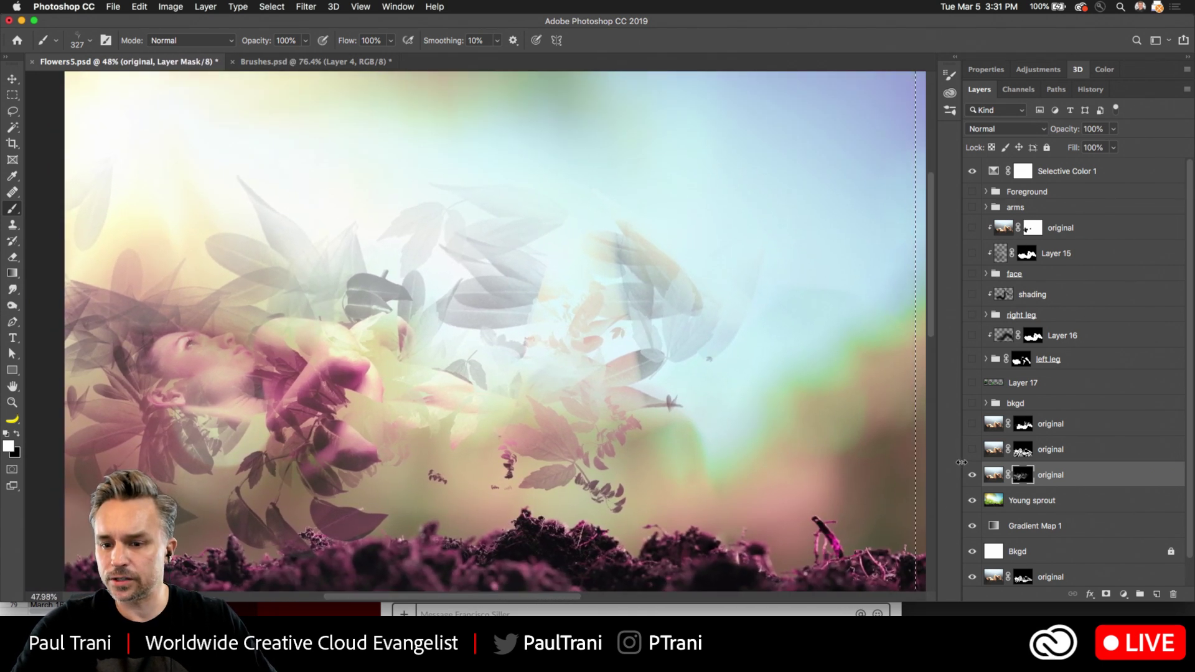
click(1174, 596)
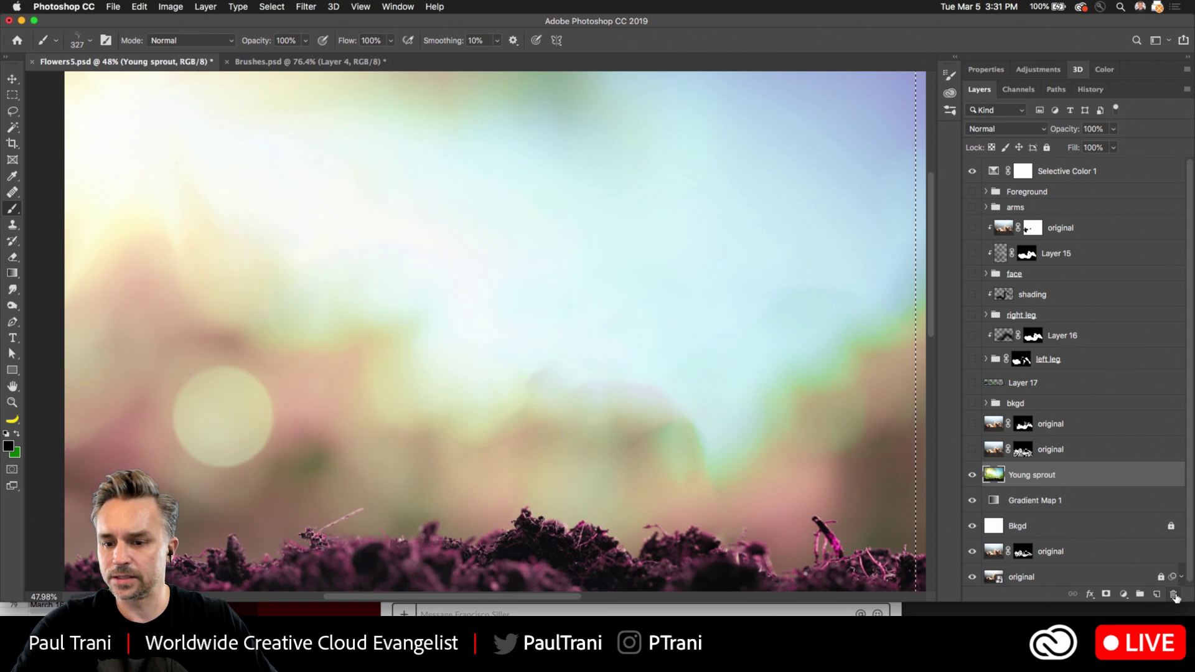
alt+click(973, 449)
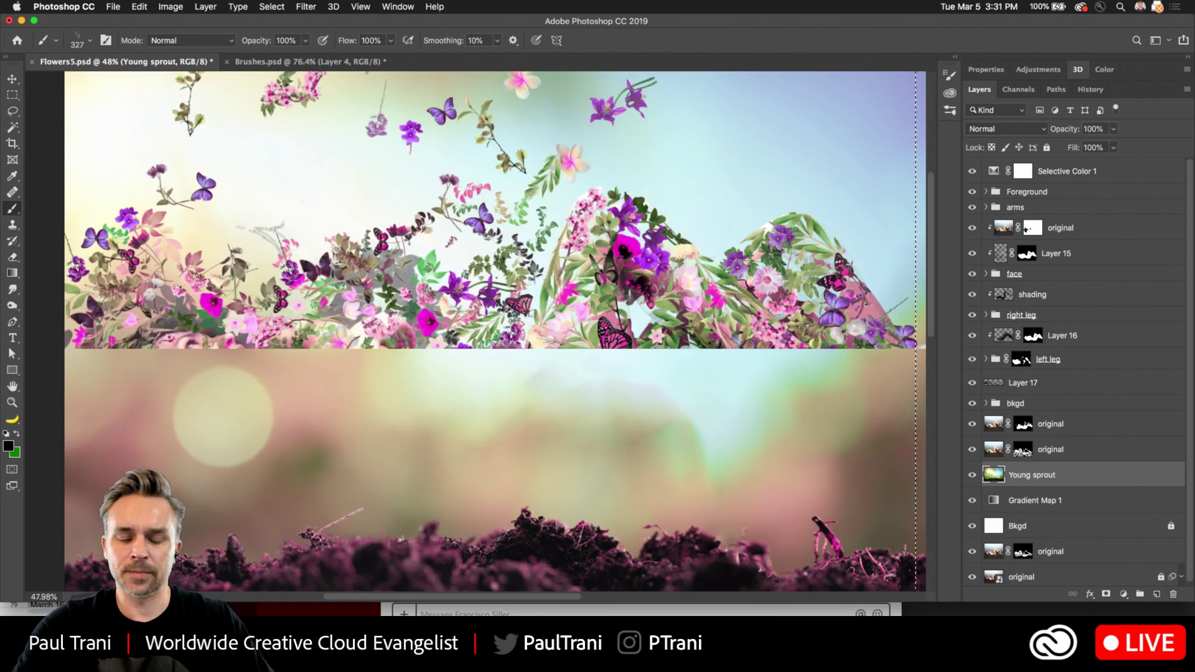
Examine the flowers, leaves and butterflies covering the woman's face and body in the full composite
scroll(222, 294, up, 1)
scroll(222, 294, left, 1)
scroll(223, 294, up, 1)
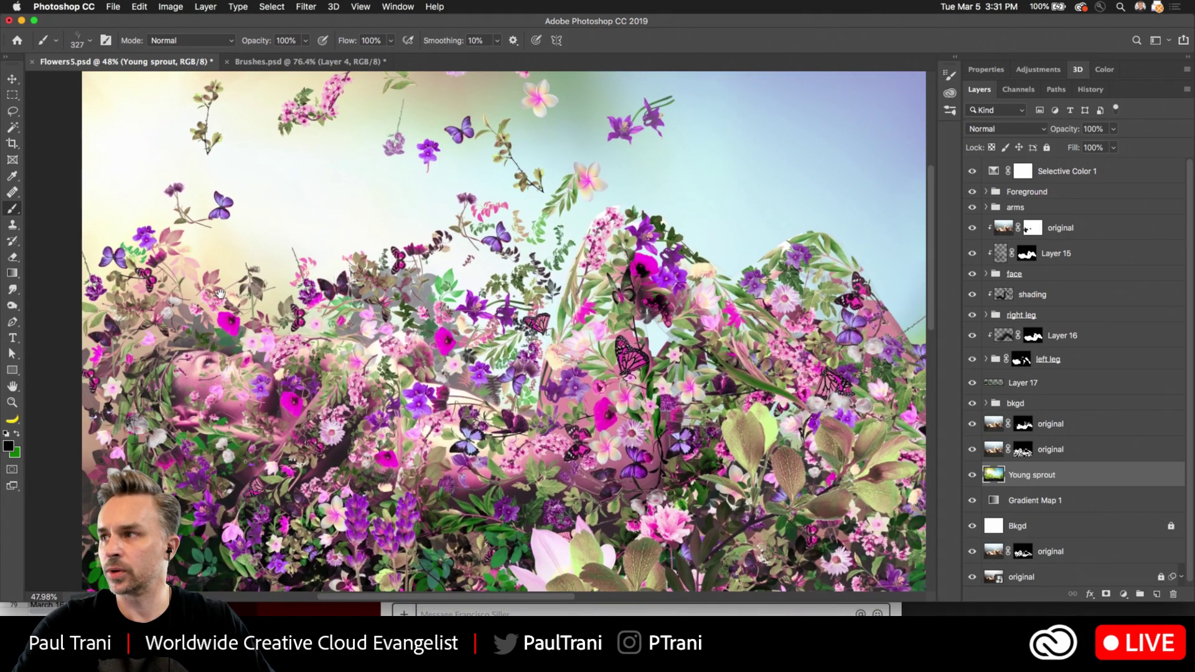
scroll(222, 295, up, 1)
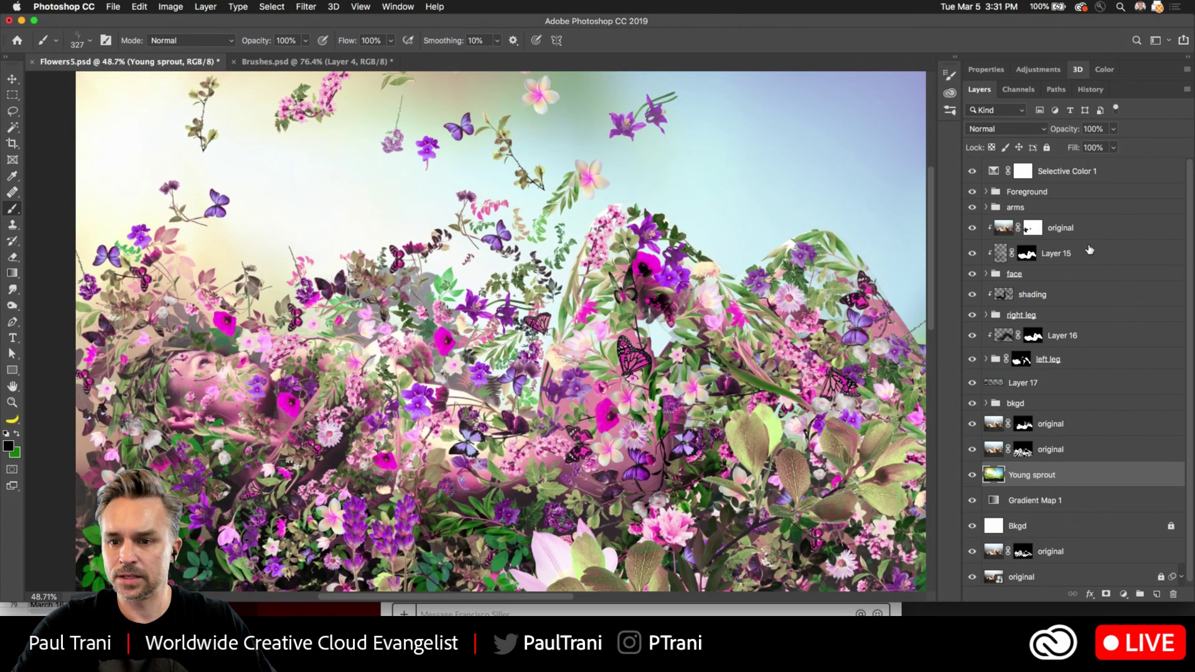
scroll(1008, 204, up, 5)
drag(282, 382, 270, 207)
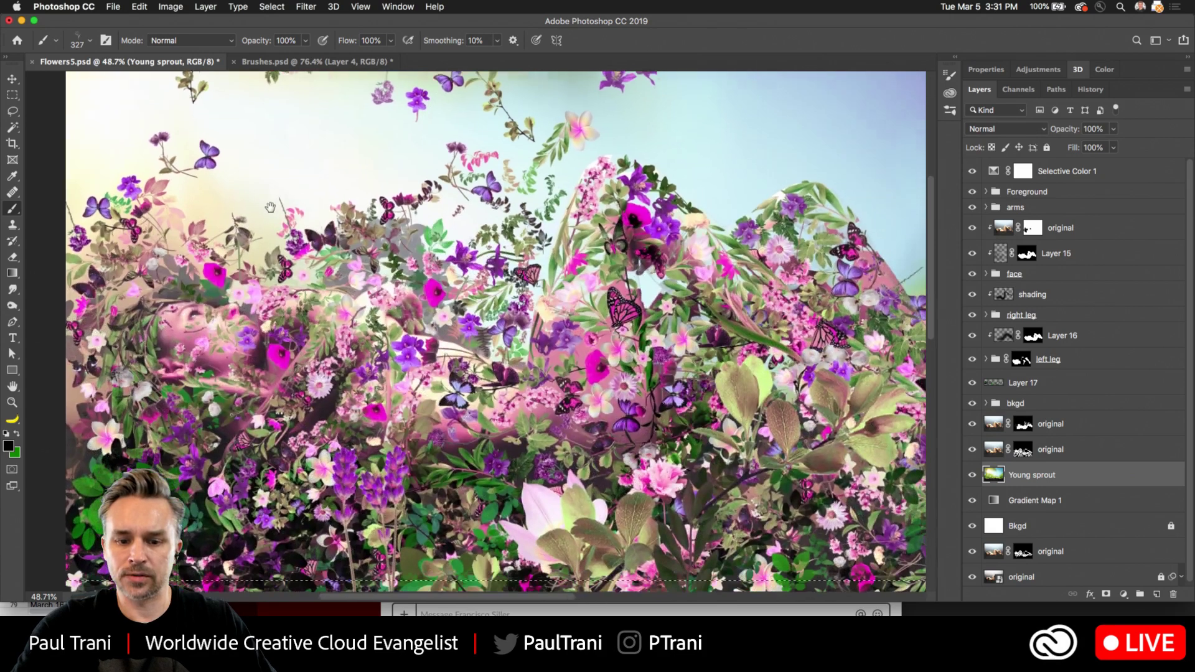
scroll(270, 208, down, 4)
scroll(261, 215, up, 5)
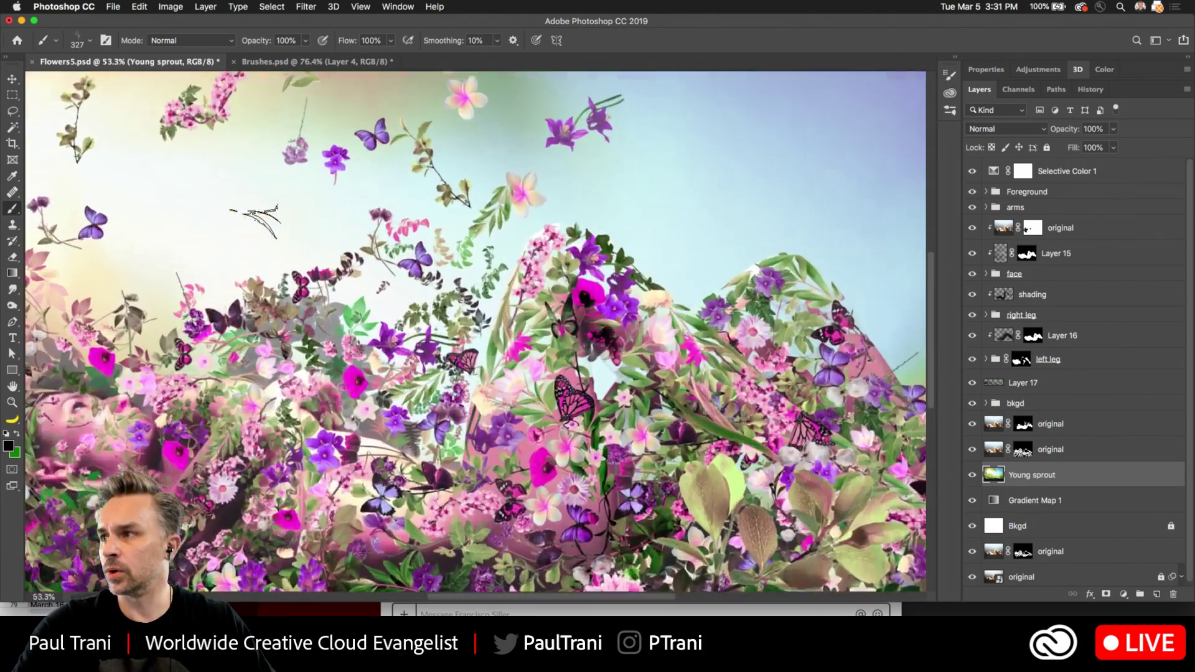
scroll(255, 221, up, 5)
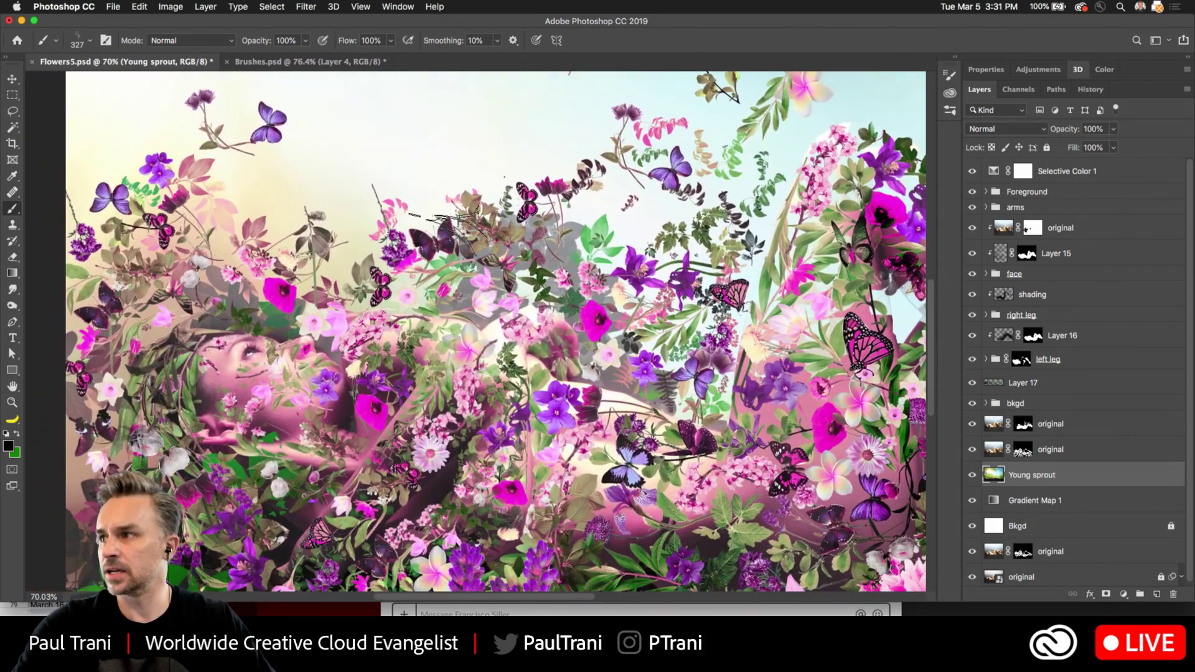